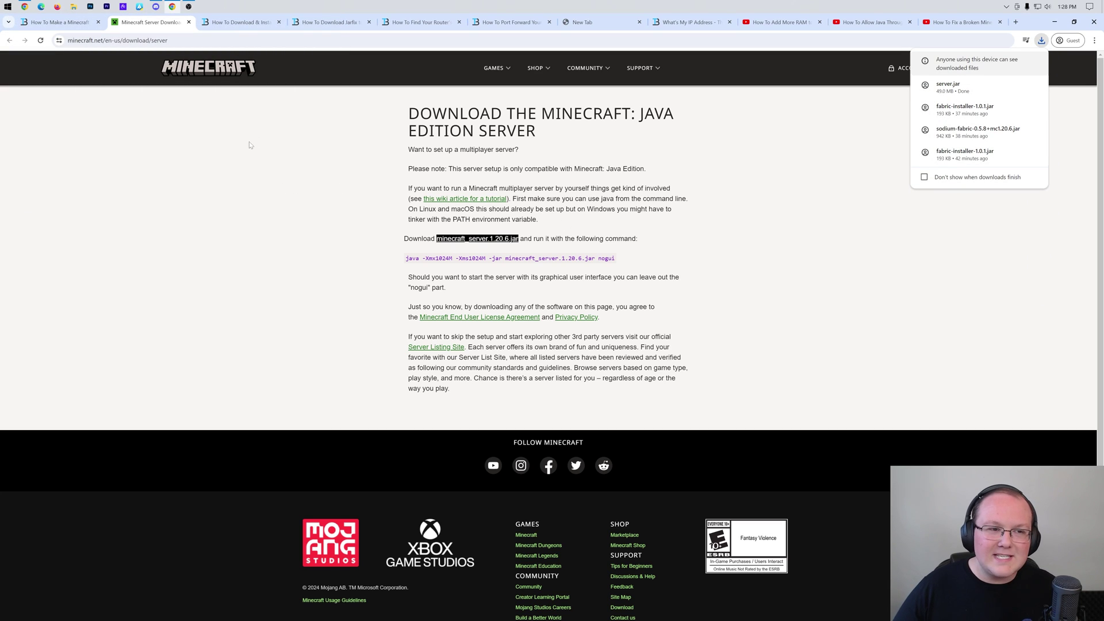
{"action": "left_click_drag", "start_coordinate": [99, 41], "coordinate": [67, 45]}
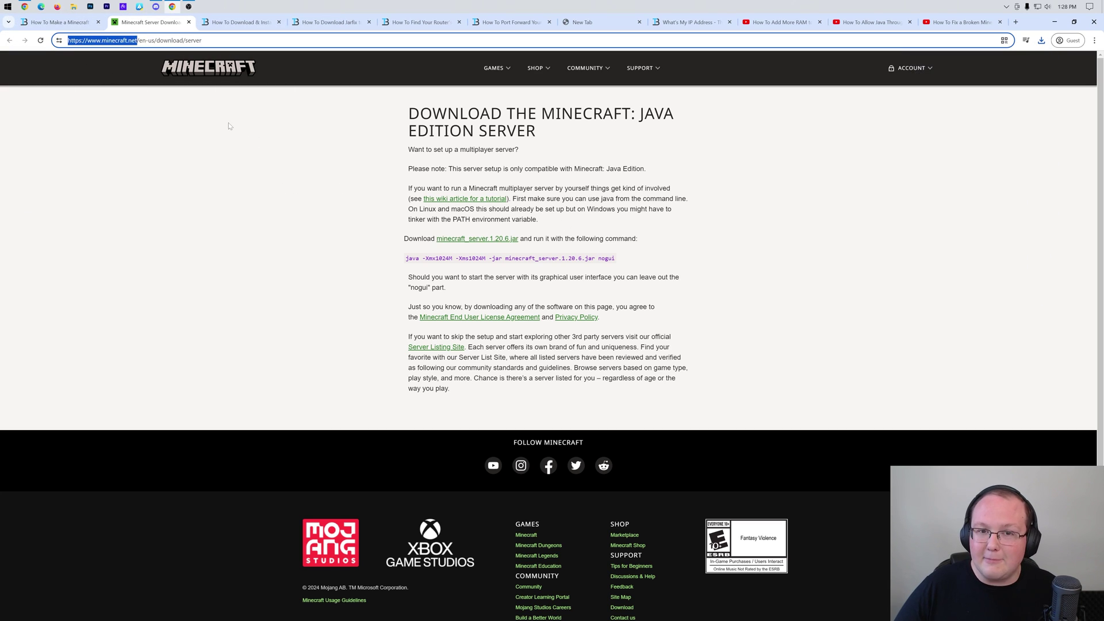
{"action": "left_click", "coordinate": [244, 127]}
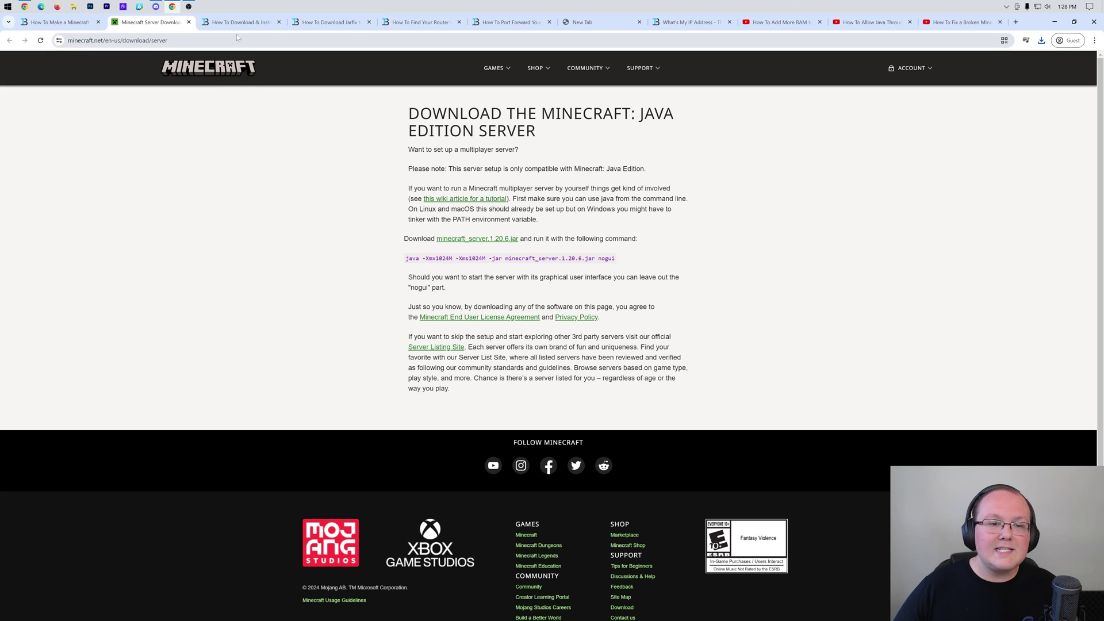
Create a new folder on the desktop named "Minecraft 1.20.6 Server"
{"action": "key", "text": "super+d"}
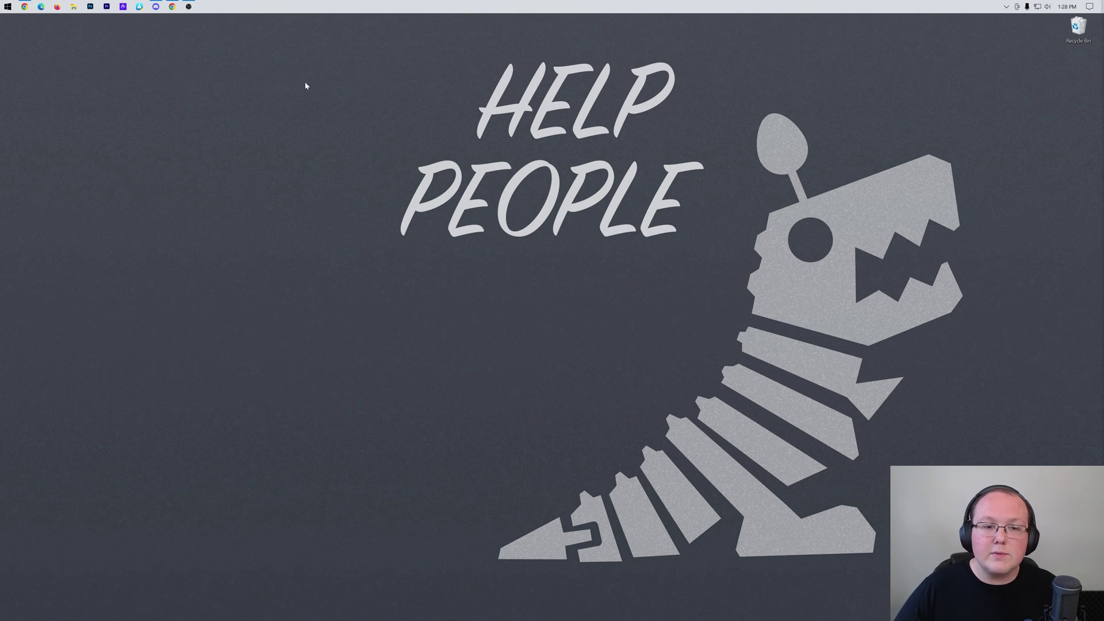
{"action": "right_click", "coordinate": [386, 90]}
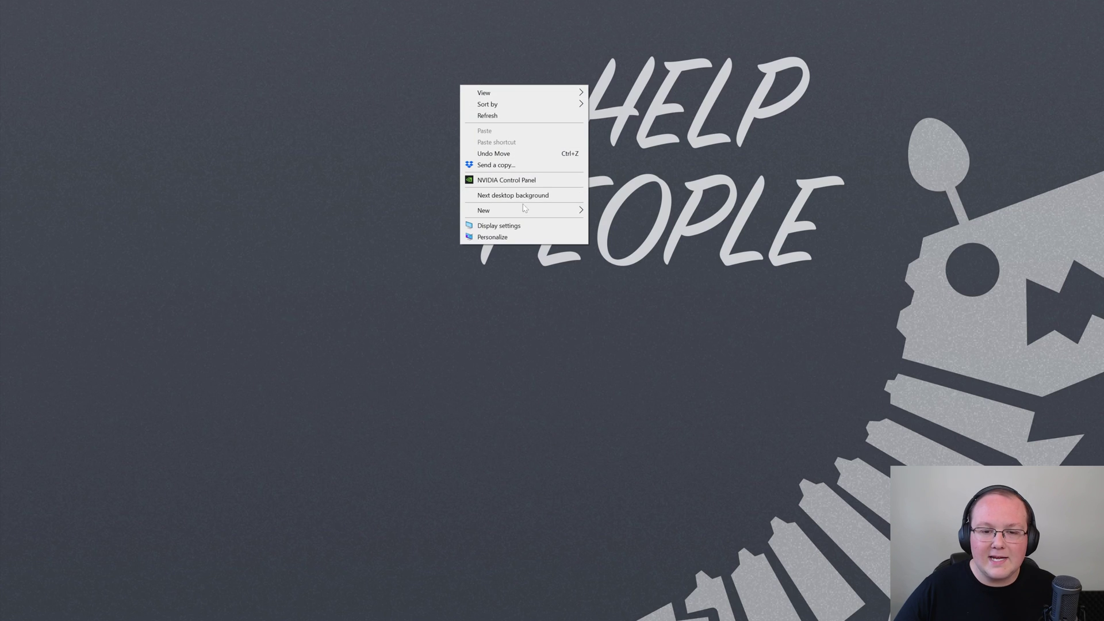
{"action": "mouse_move", "coordinate": [563, 212]}
{"action": "left_click", "coordinate": [646, 212]}
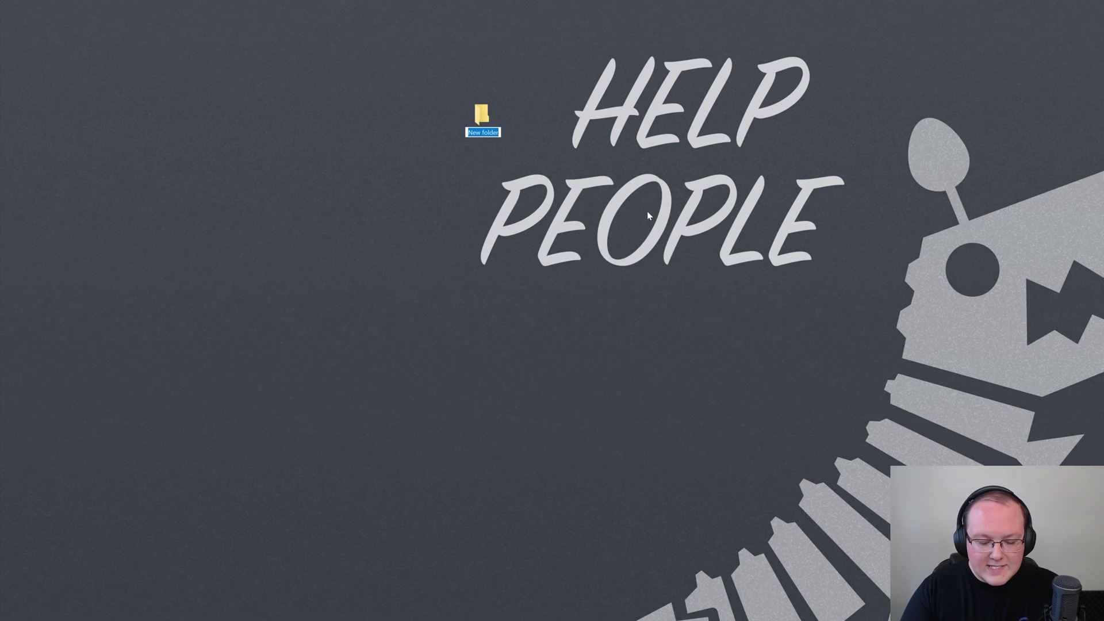
{"action": "type", "text": "Minecraft 1.20"}
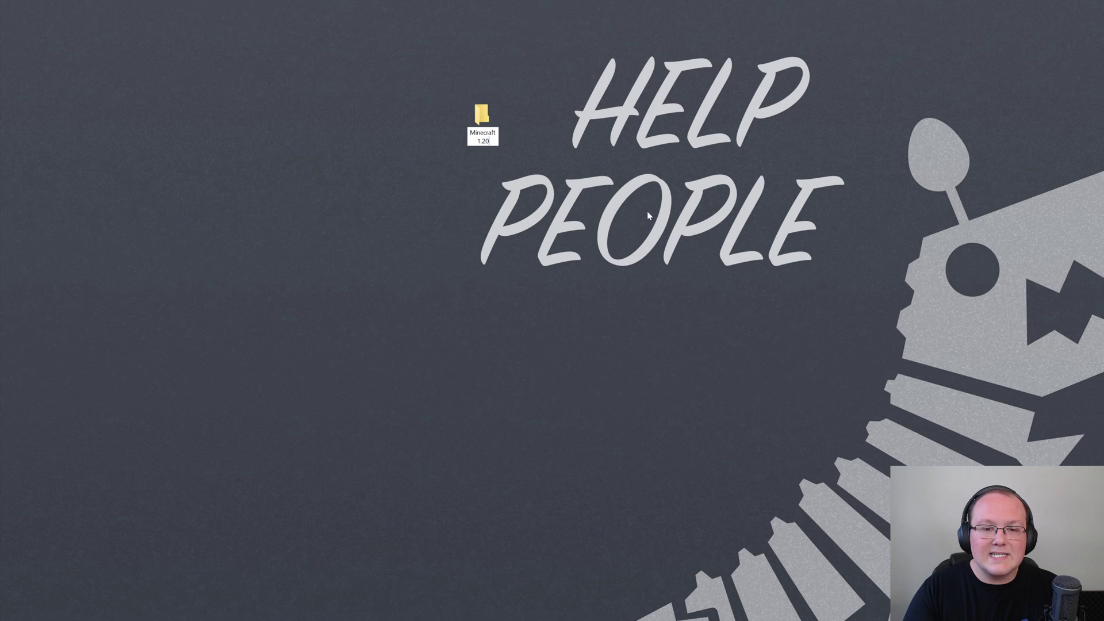
{"action": "type", "text": ".6 Ser"}
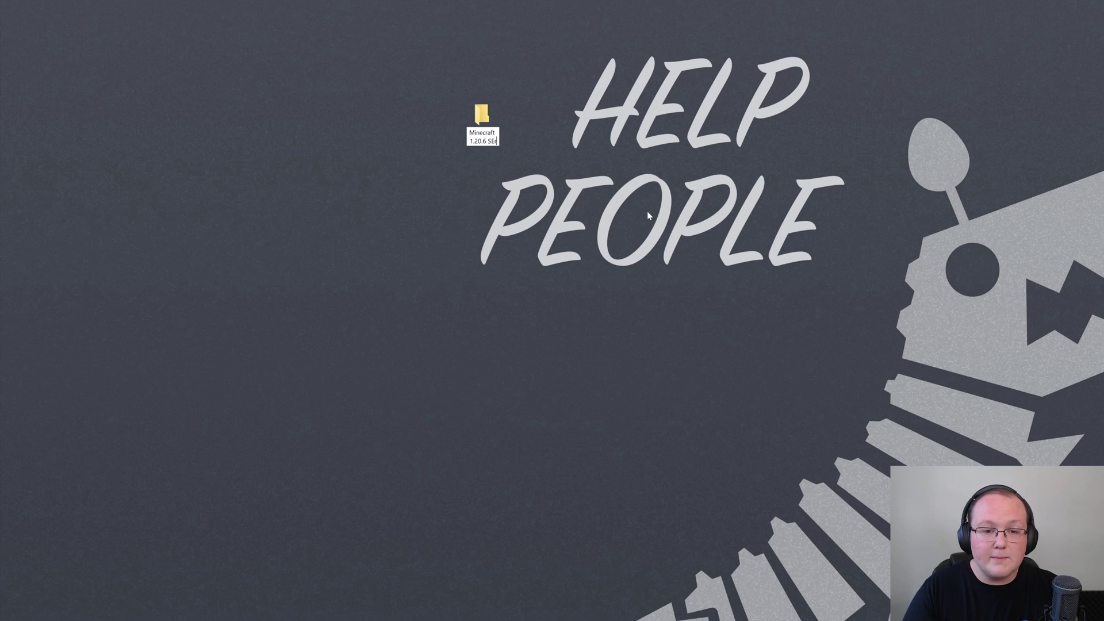
{"action": "type", "text": "ver"}
{"action": "key", "text": "Return"}
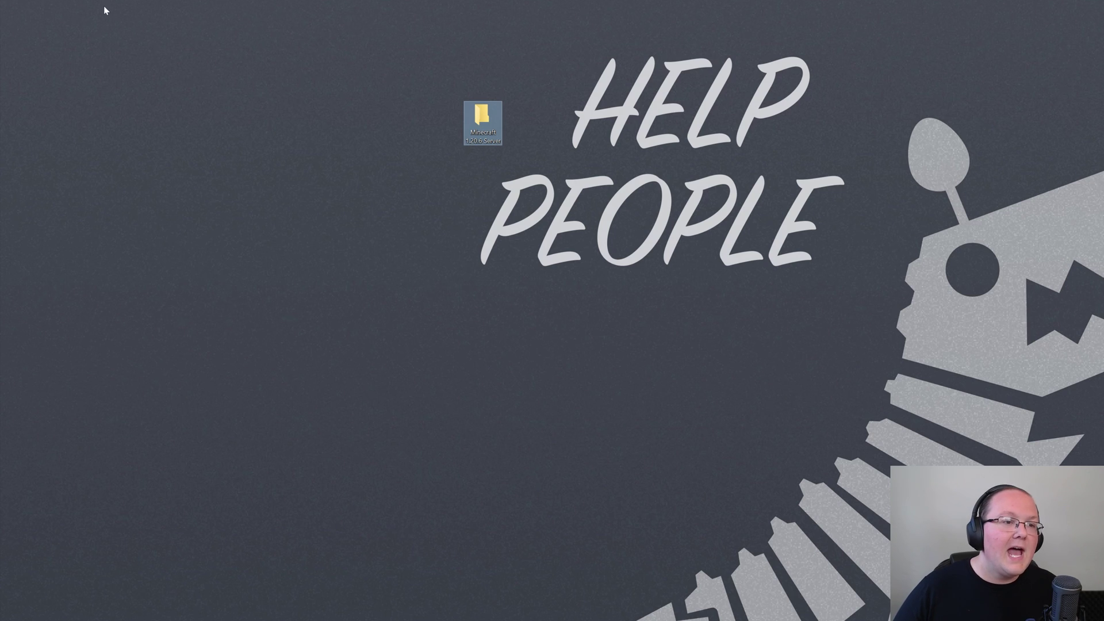
Move server.jar from the Downloads folder into the Minecraft 1.20.6 Server folder on the desktop
{"action": "key", "text": "super+e"}
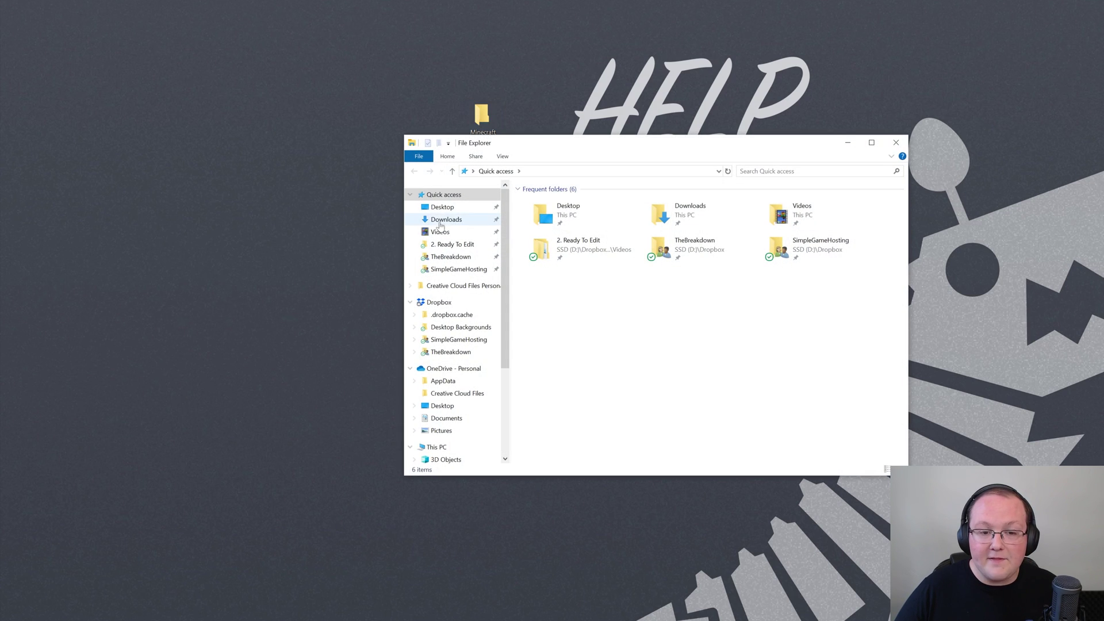
{"action": "left_click", "coordinate": [458, 224]}
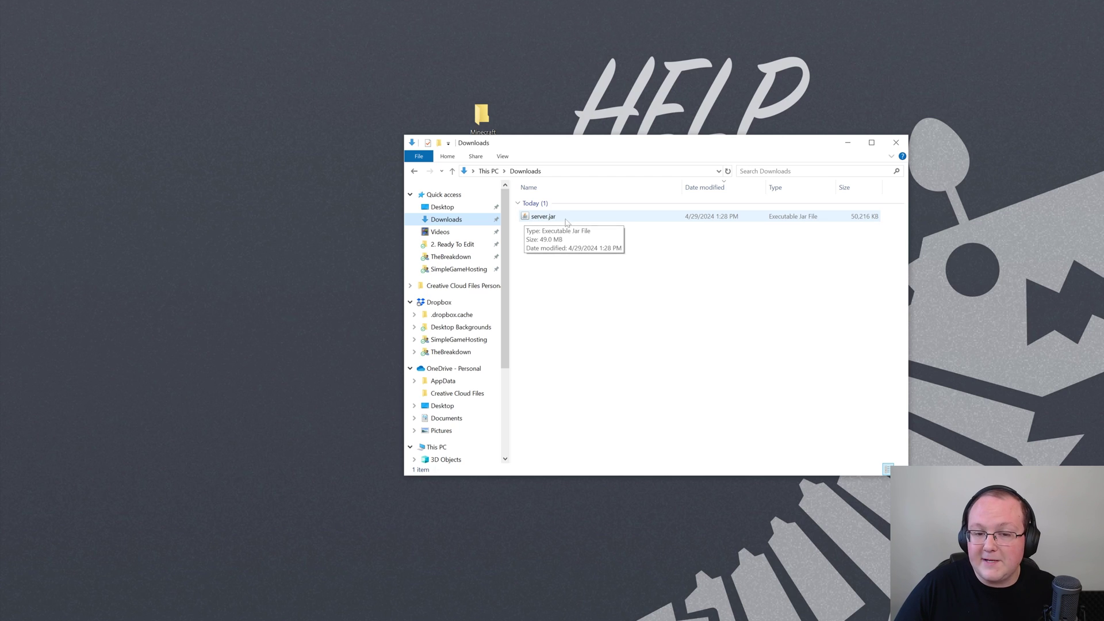
{"action": "left_click_drag", "start_coordinate": [566, 221], "coordinate": [482, 117]}
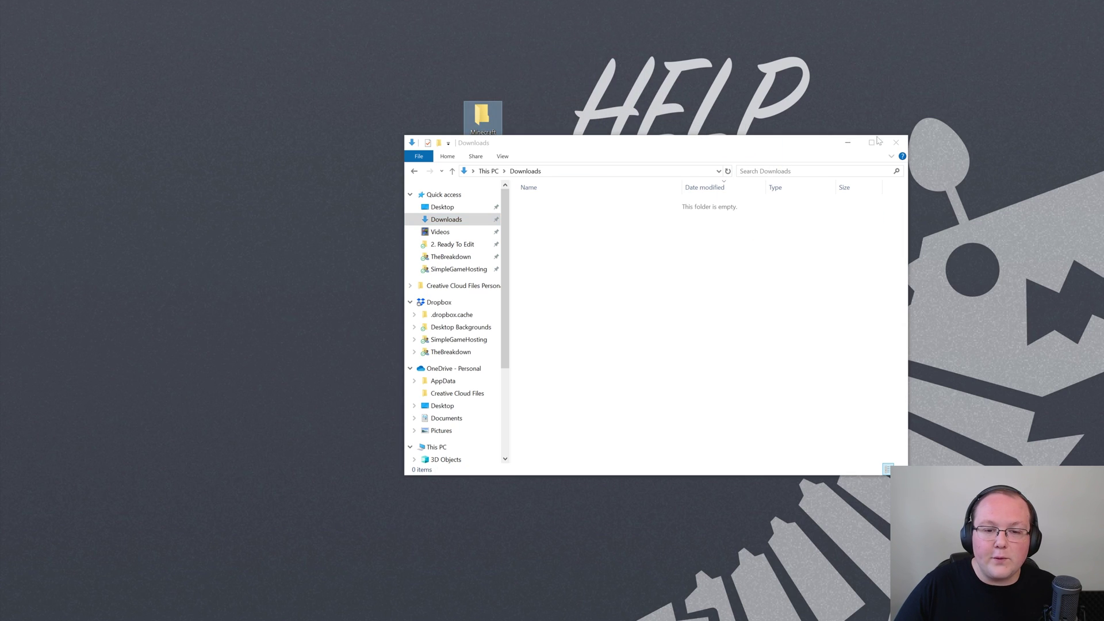
{"action": "left_click", "coordinate": [896, 147]}
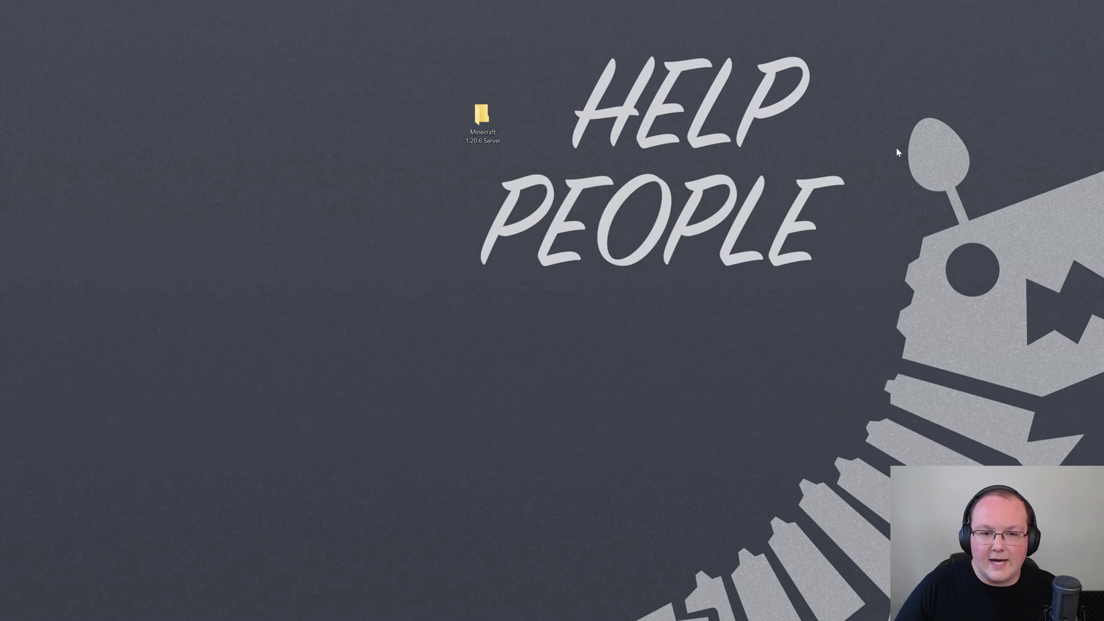
Open the Minecraft 1.20.6 Server folder and switch the display of file name extensions off and back on
{"action": "double_click", "coordinate": [489, 130]}
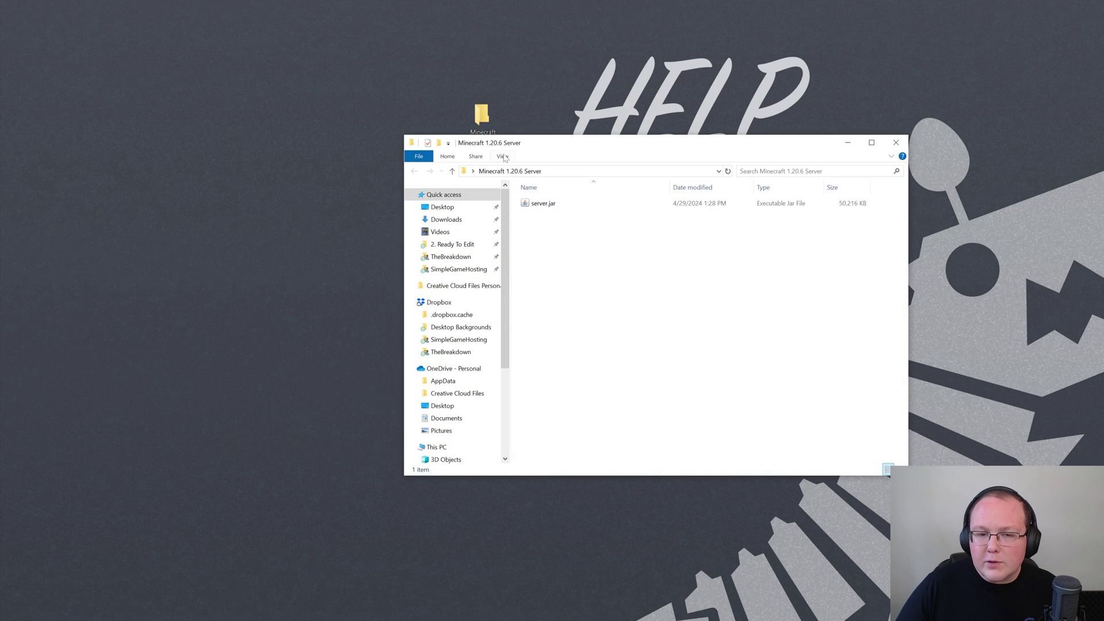
{"action": "left_click", "coordinate": [502, 156]}
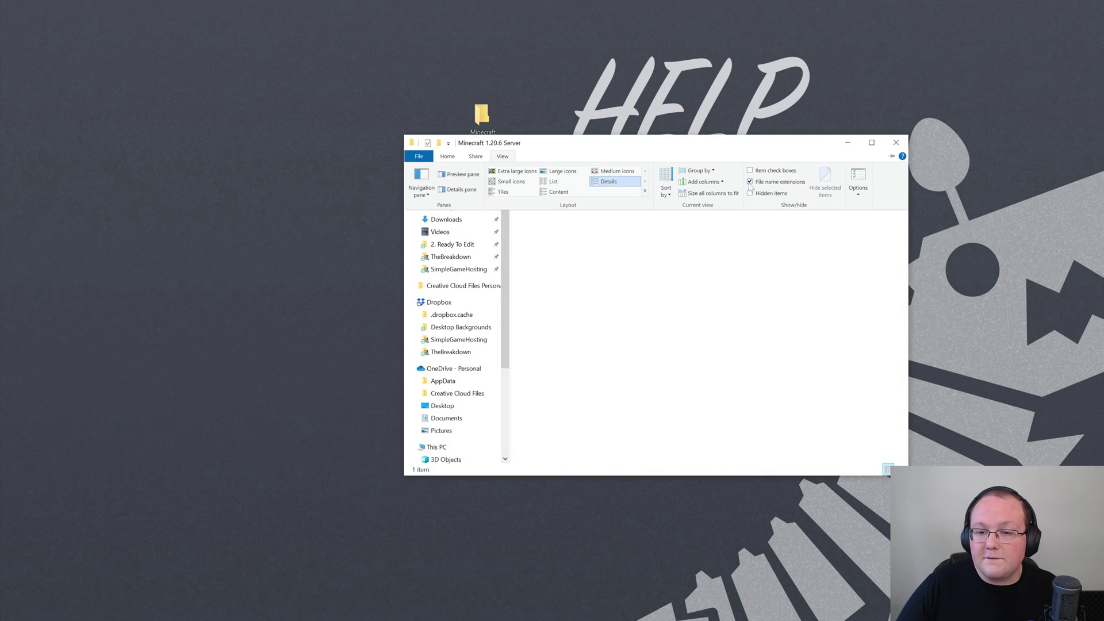
{"action": "left_click", "coordinate": [750, 184]}
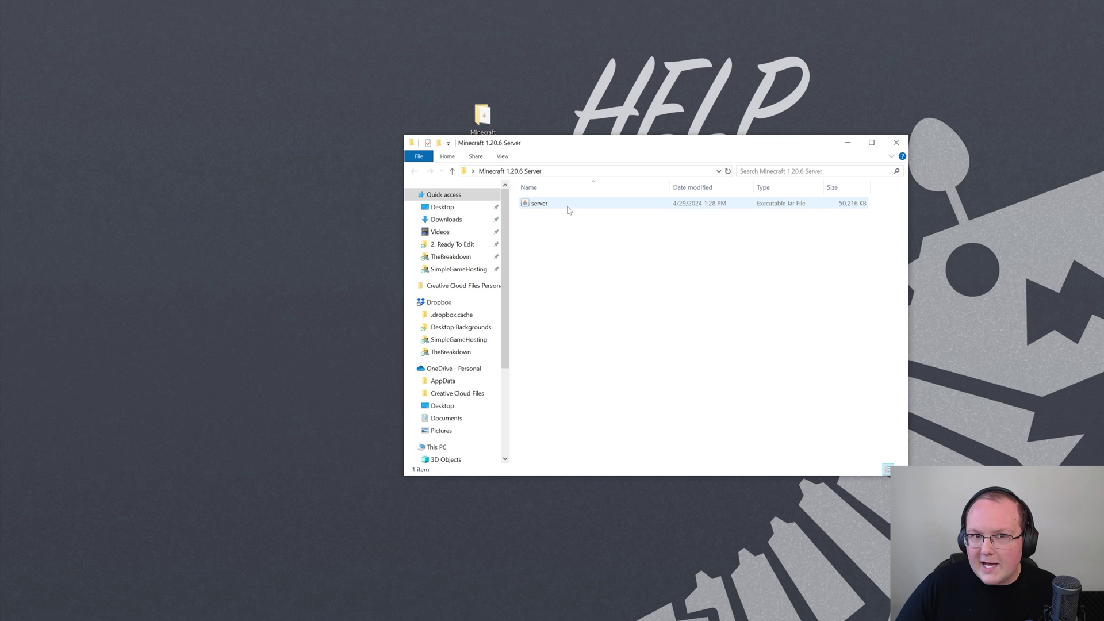
{"action": "left_click", "coordinate": [503, 157]}
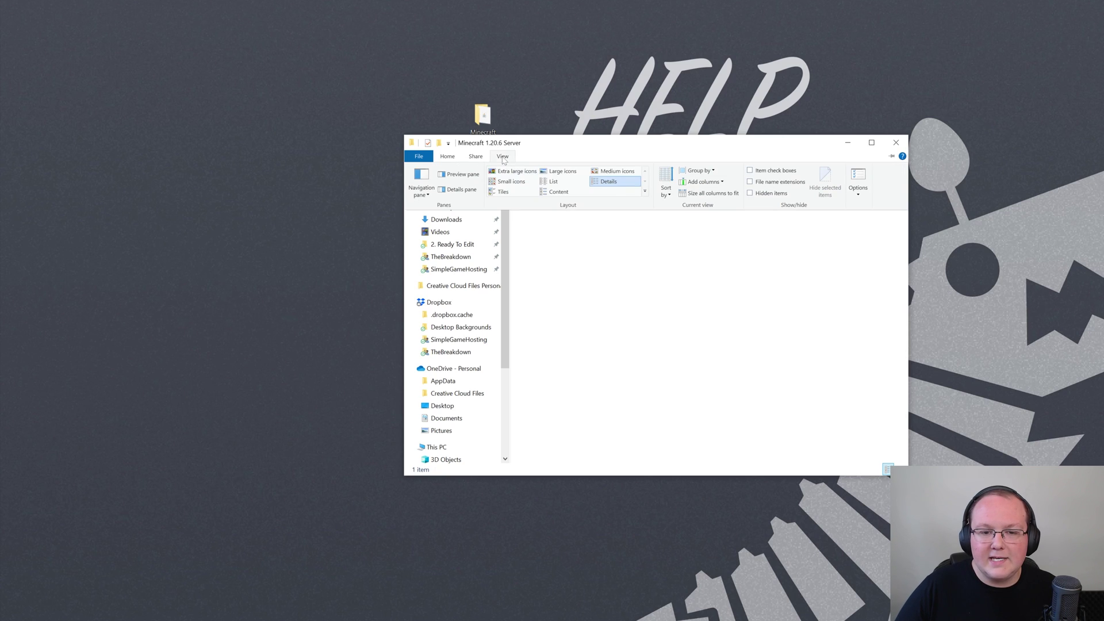
{"action": "left_click", "coordinate": [776, 181]}
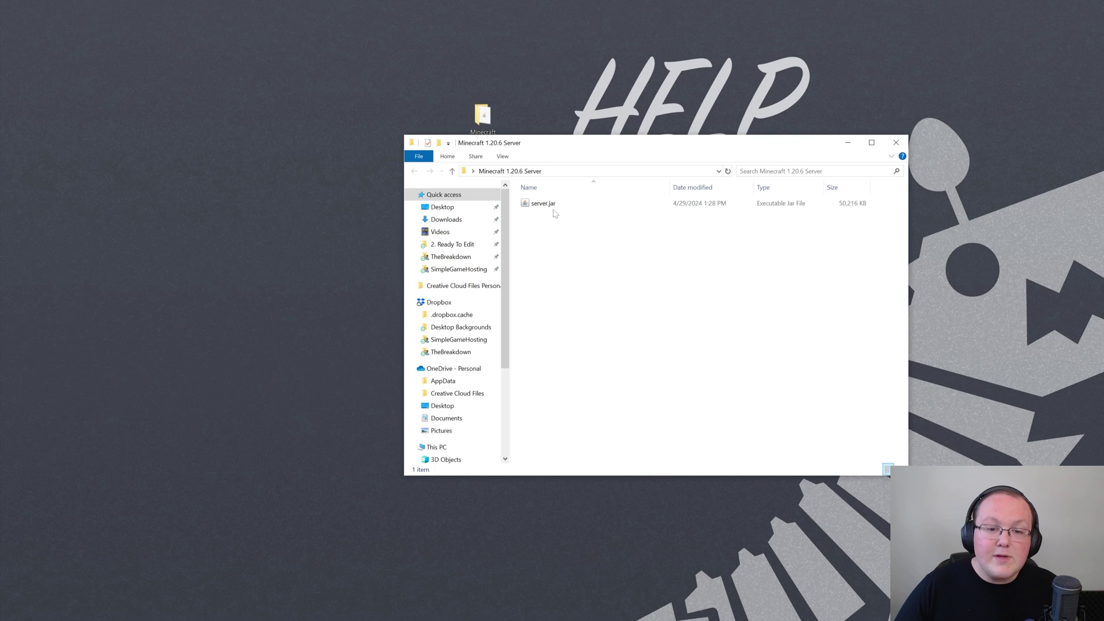
Run server.jar in the Minecraft 1.20.6 Server folder to generate the server files
{"action": "double_click", "coordinate": [553, 211]}
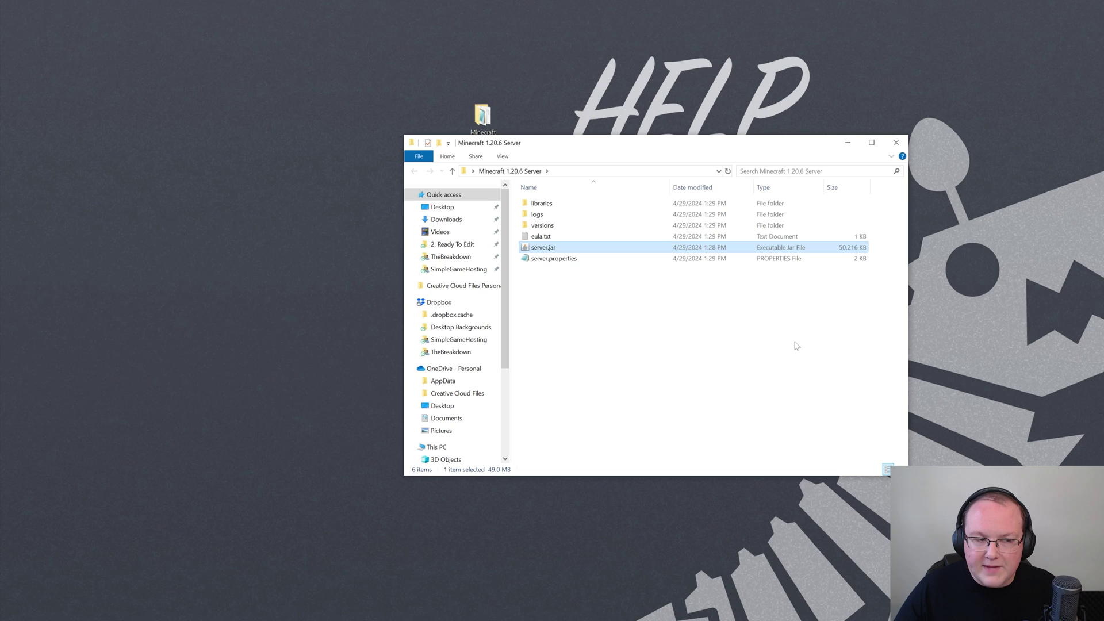
Search the installed apps in Apps & features for java and expand the Java SE Development Kit entry
{"action": "key", "text": "super"}
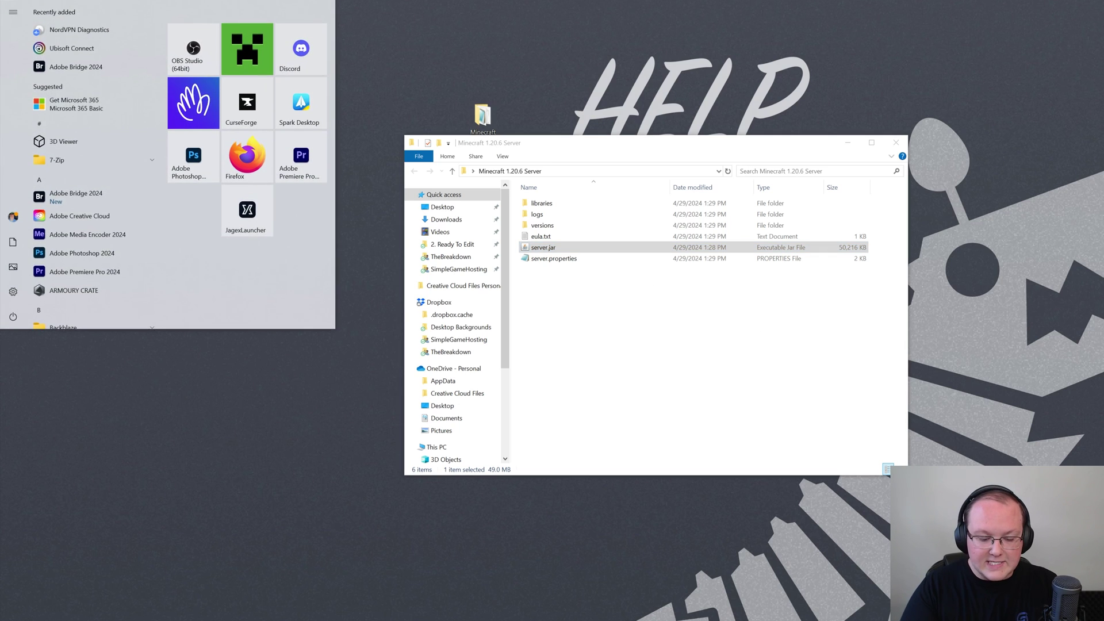
{"action": "type", "text": "app"}
{"action": "key", "text": "Return"}
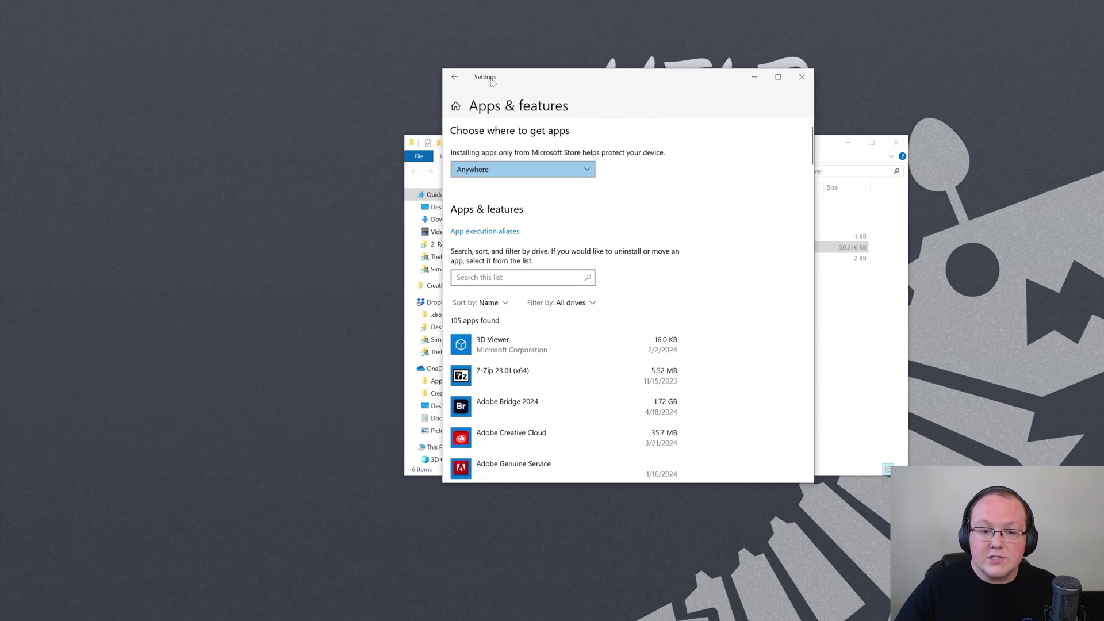
{"action": "type", "text": "java"}
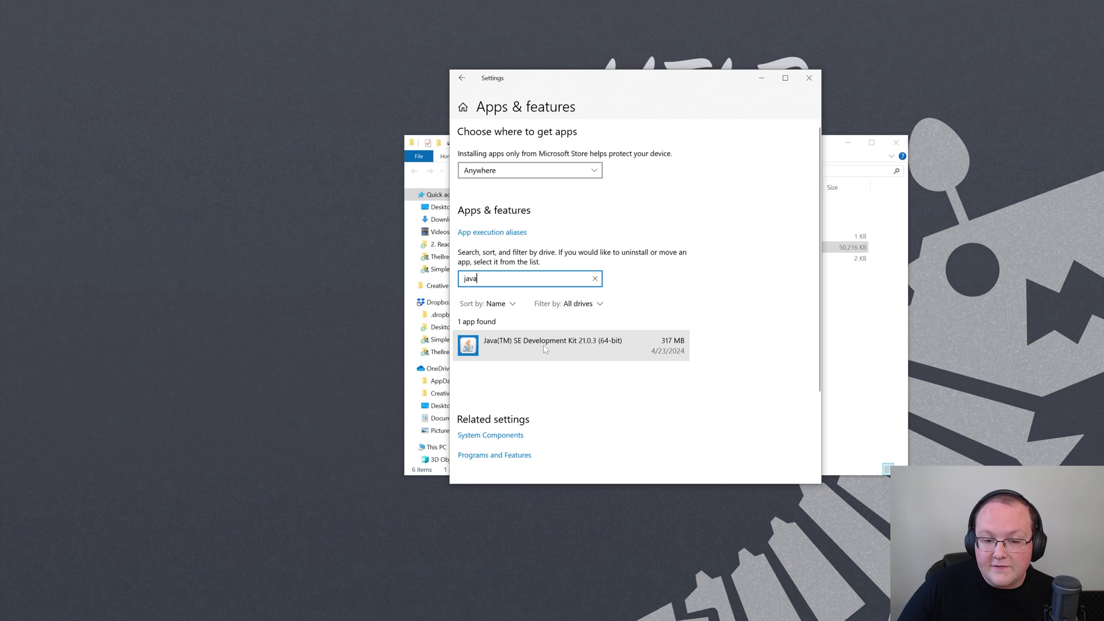
{"action": "left_click", "coordinate": [888, 392]}
{"action": "left_click", "coordinate": [568, 85]}
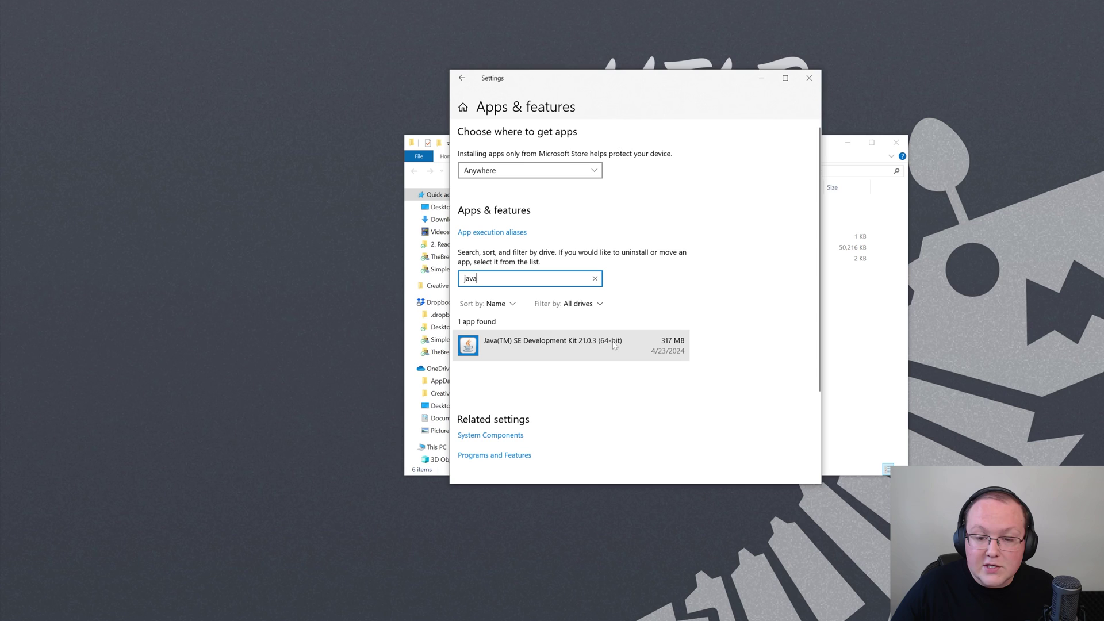
{"action": "left_click", "coordinate": [610, 345]}
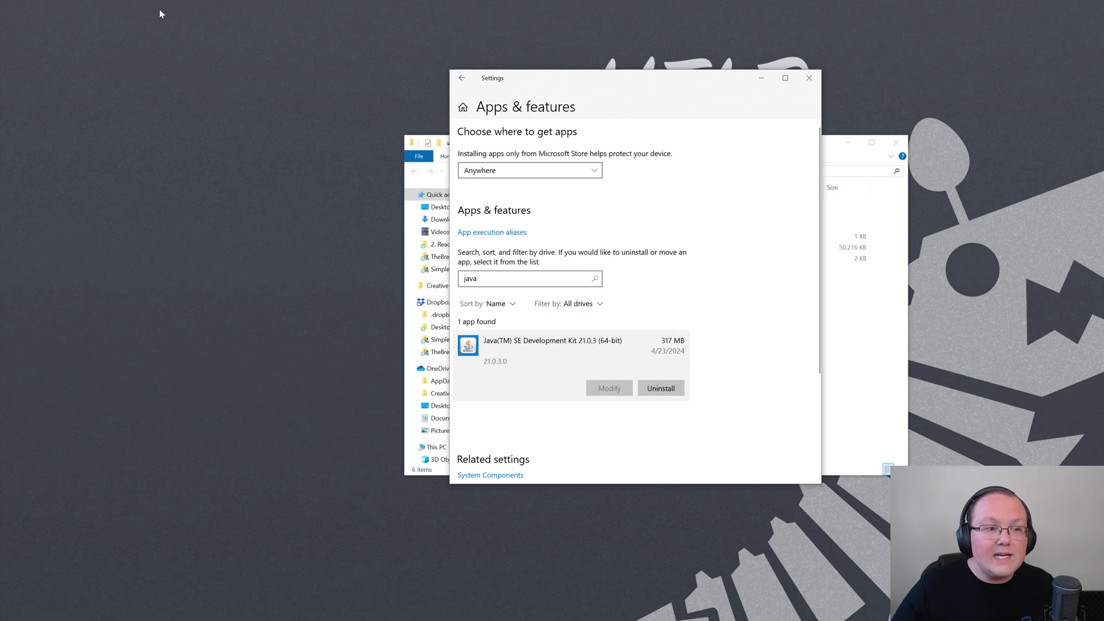
{"action": "left_click", "coordinate": [809, 78]}
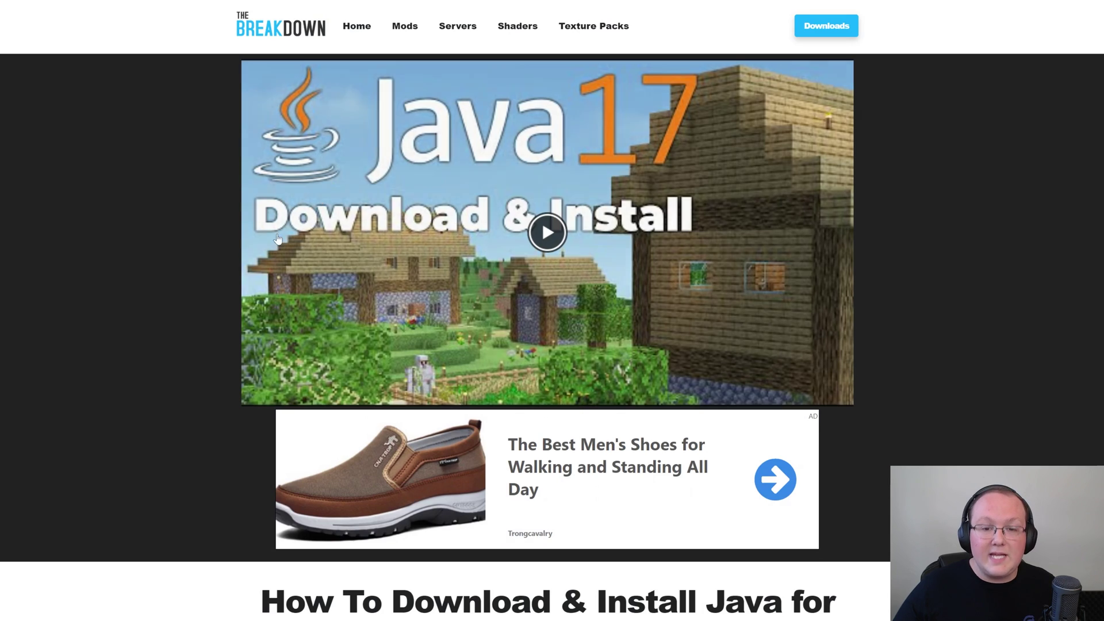
Follow the Java guide's download link for Minecraft 1.20.5+ to Oracle's JDK 21 page and view the Windows downloads
{"action": "scroll", "coordinate": [157, 281], "scroll_direction": "down", "scroll_amount": 9}
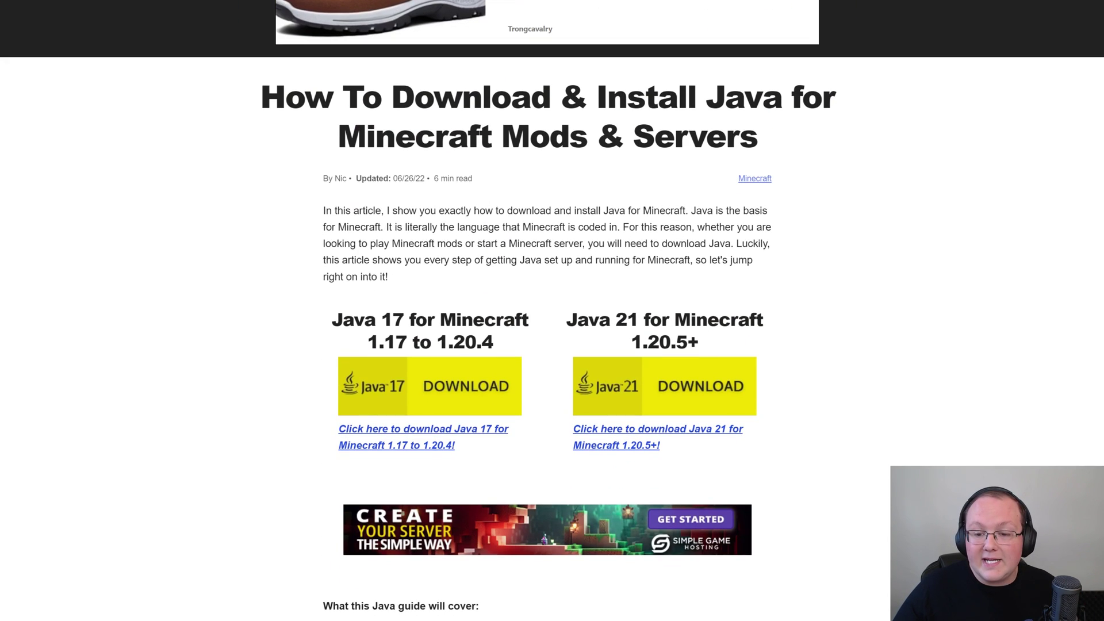
{"action": "left_click_drag", "start_coordinate": [551, 317], "coordinate": [746, 334]}
{"action": "left_click", "coordinate": [746, 335]}
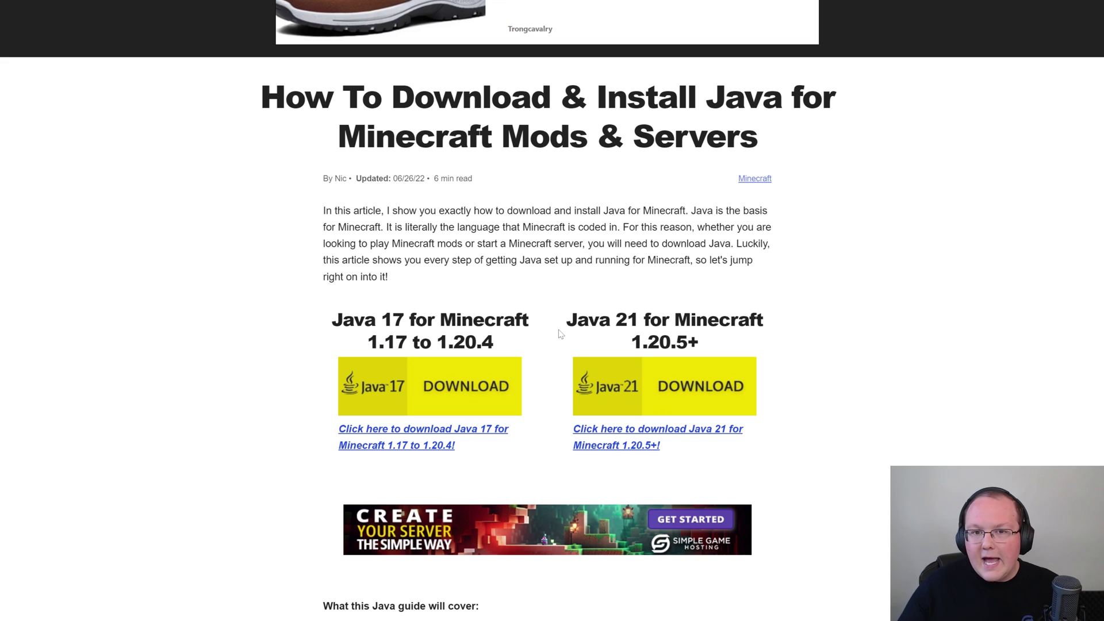
{"action": "left_click_drag", "start_coordinate": [567, 320], "coordinate": [633, 314]}
{"action": "left_click", "coordinate": [633, 314]}
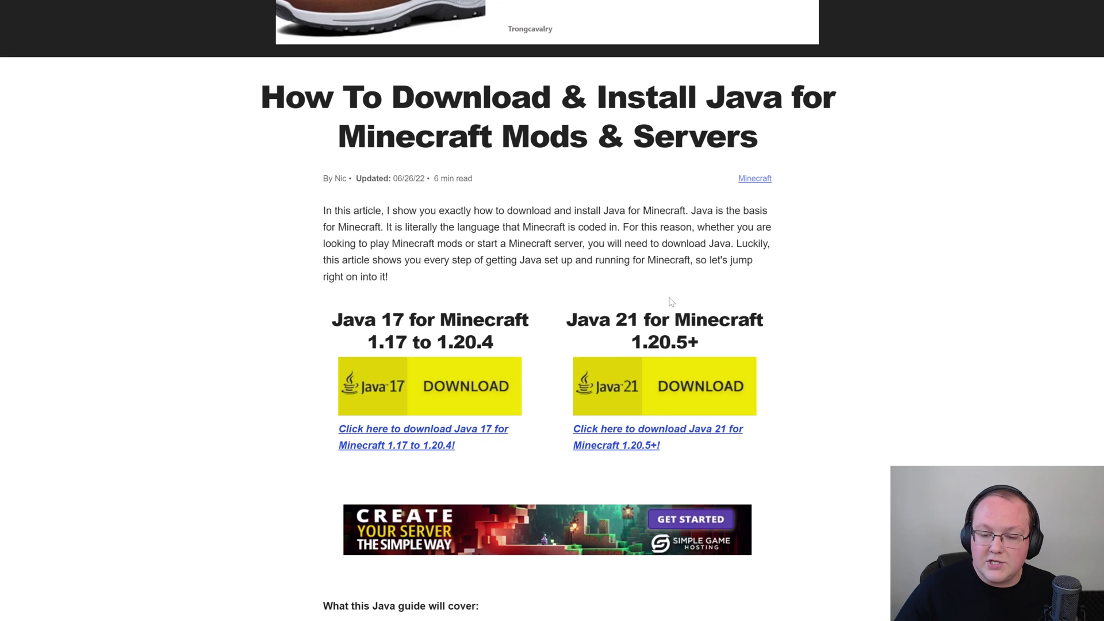
{"action": "scroll", "coordinate": [661, 363], "scroll_direction": "down", "scroll_amount": 1}
{"action": "left_click", "coordinate": [643, 340]}
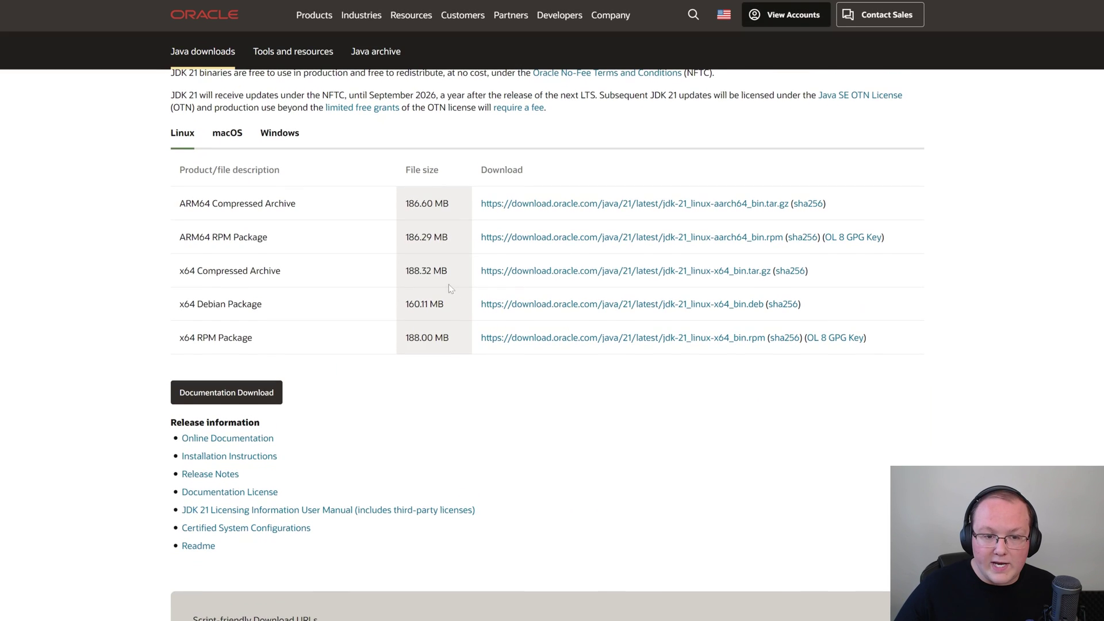
{"action": "left_click", "coordinate": [271, 133]}
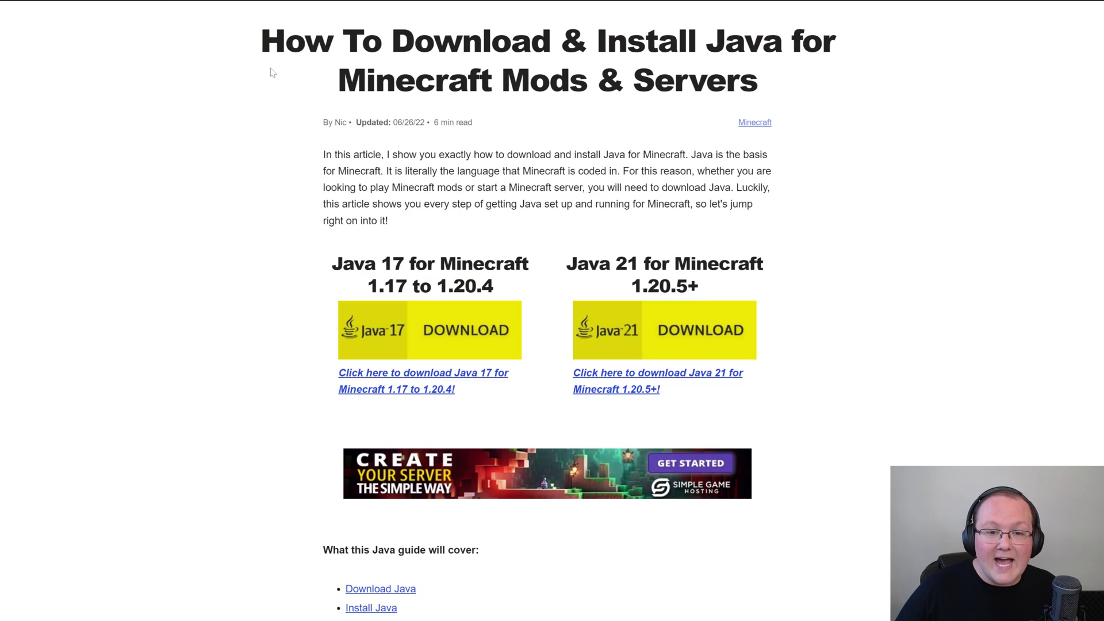
{"action": "scroll", "coordinate": [534, 100], "scroll_direction": "up", "scroll_amount": 9}
{"action": "scroll", "coordinate": [642, 239], "scroll_direction": "down", "scroll_amount": 9}
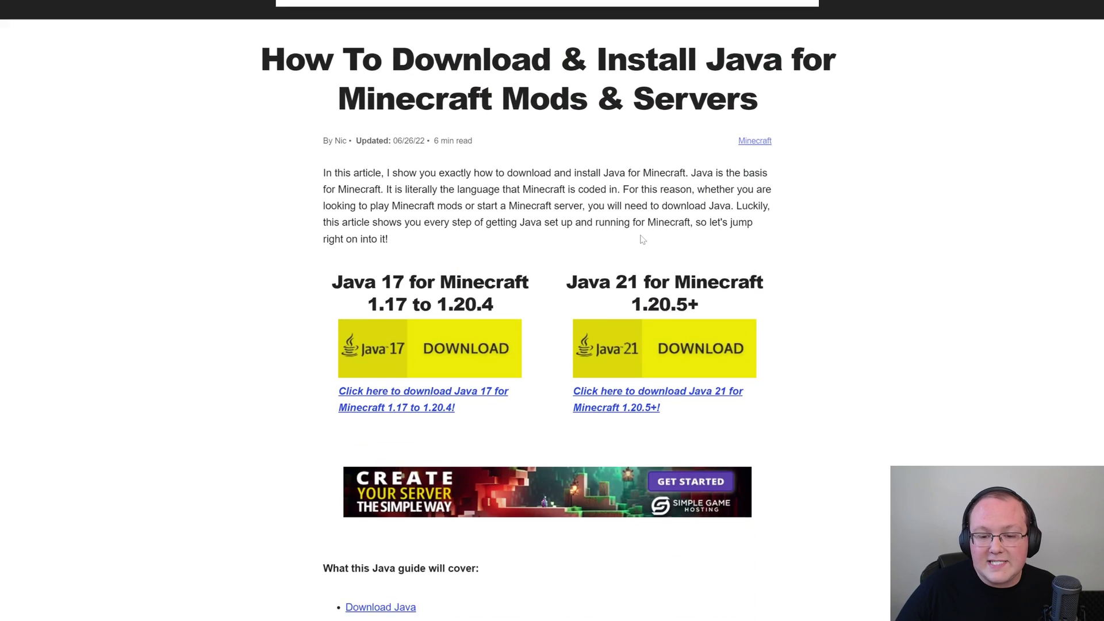
{"action": "scroll", "coordinate": [643, 239], "scroll_direction": "down", "scroll_amount": 11}
{"action": "scroll", "coordinate": [690, 303], "scroll_direction": "up", "scroll_amount": 6}
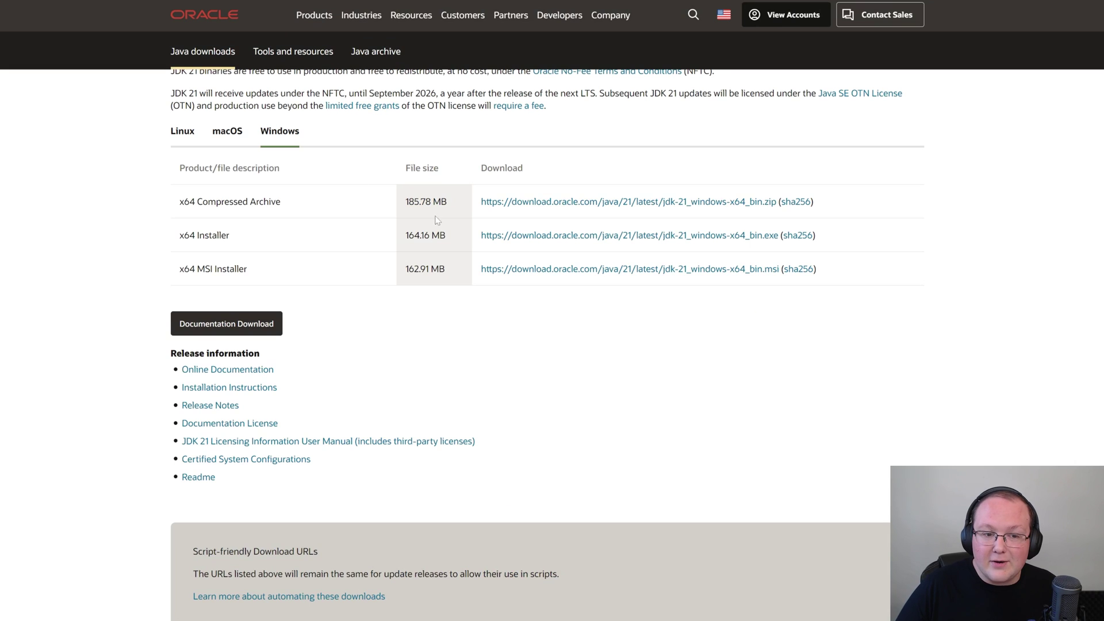
{"action": "scroll", "coordinate": [436, 220], "scroll_direction": "up", "scroll_amount": 3}
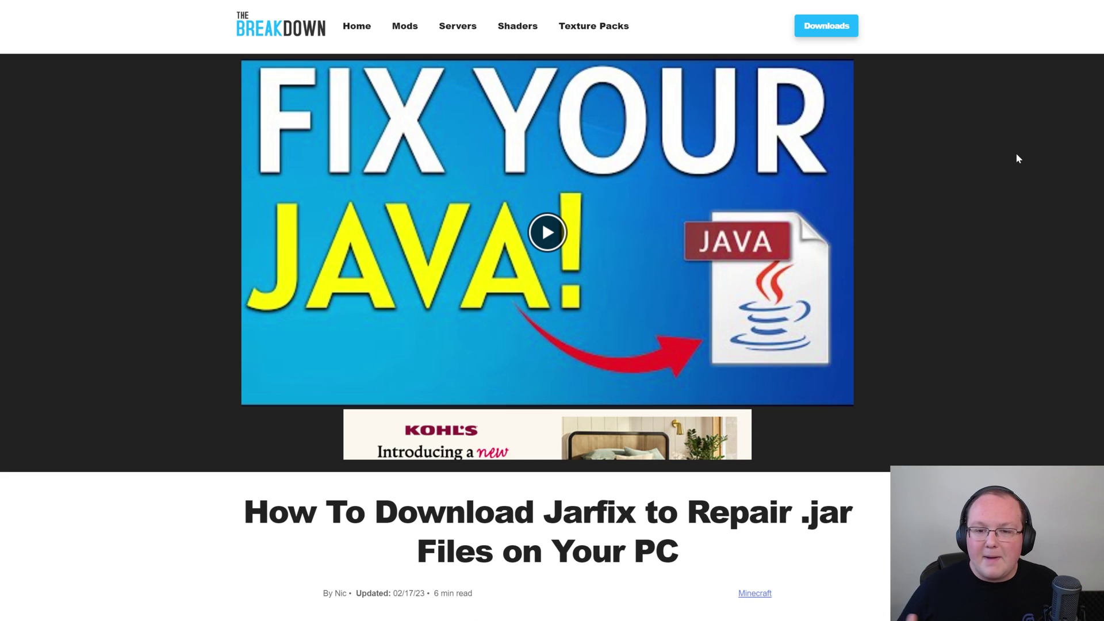
{"action": "scroll", "coordinate": [958, 278], "scroll_direction": "down", "scroll_amount": 1}
{"action": "scroll", "coordinate": [977, 259], "scroll_direction": "up", "scroll_amount": 1}
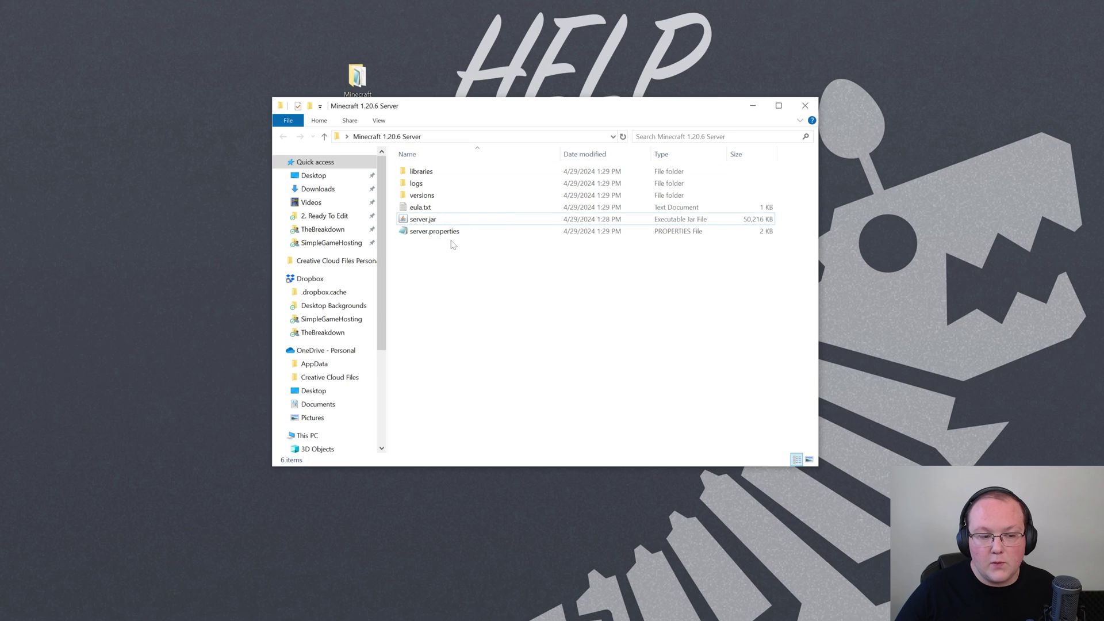
Accept the Minecraft EULA by changing the eula value to true in eula.txt, and save and close the file
{"action": "double_click", "coordinate": [420, 207]}
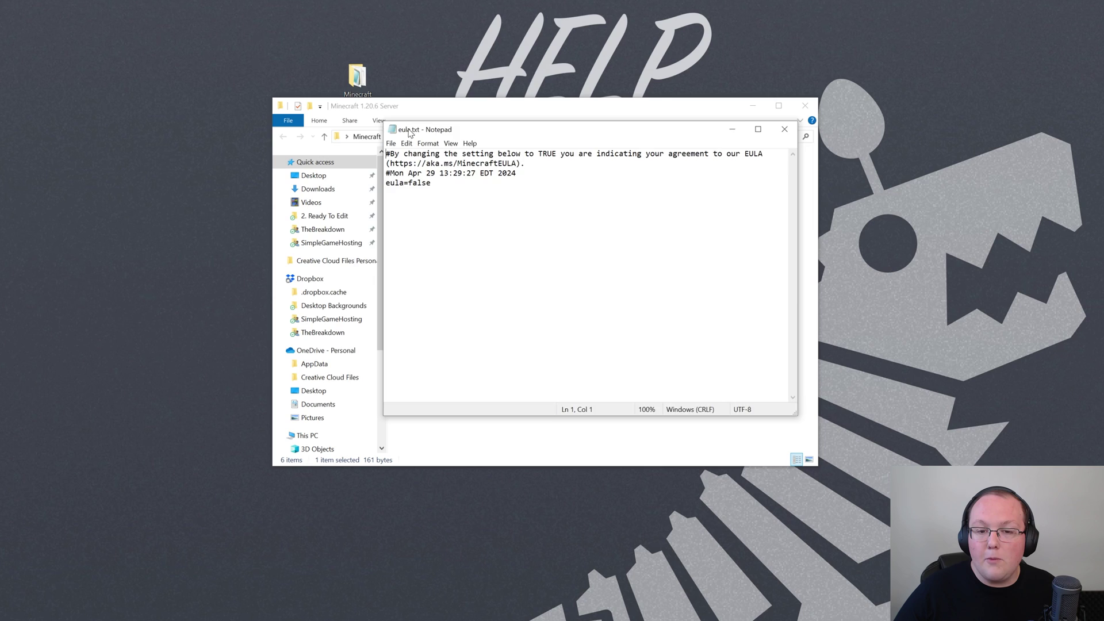
{"action": "left_click_drag", "start_coordinate": [339, 156], "coordinate": [475, 157]}
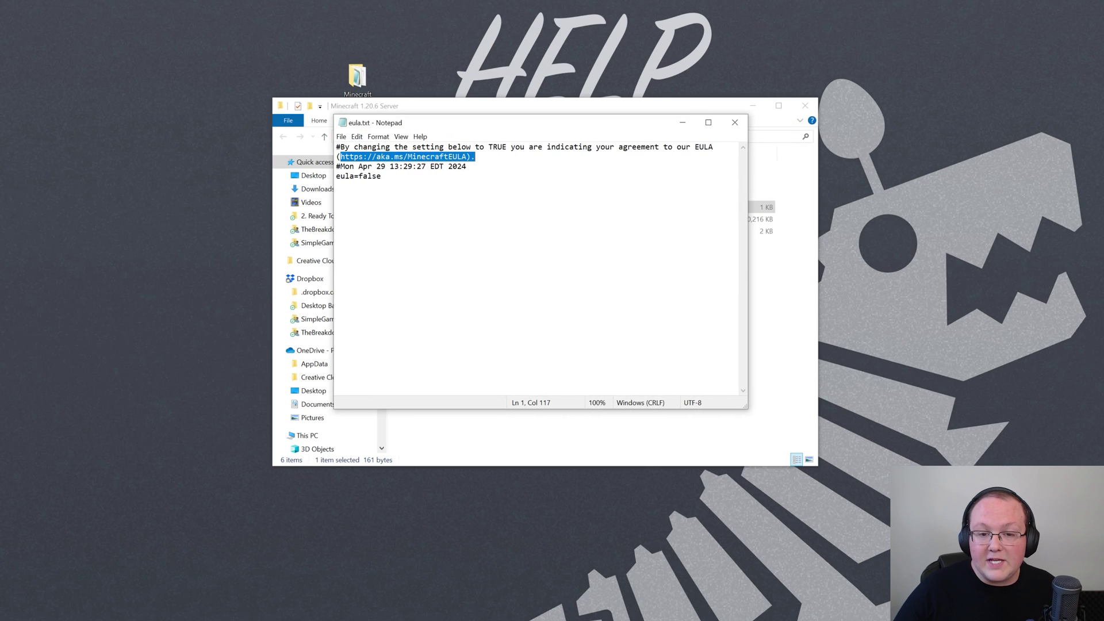
{"action": "left_click", "coordinate": [382, 176]}
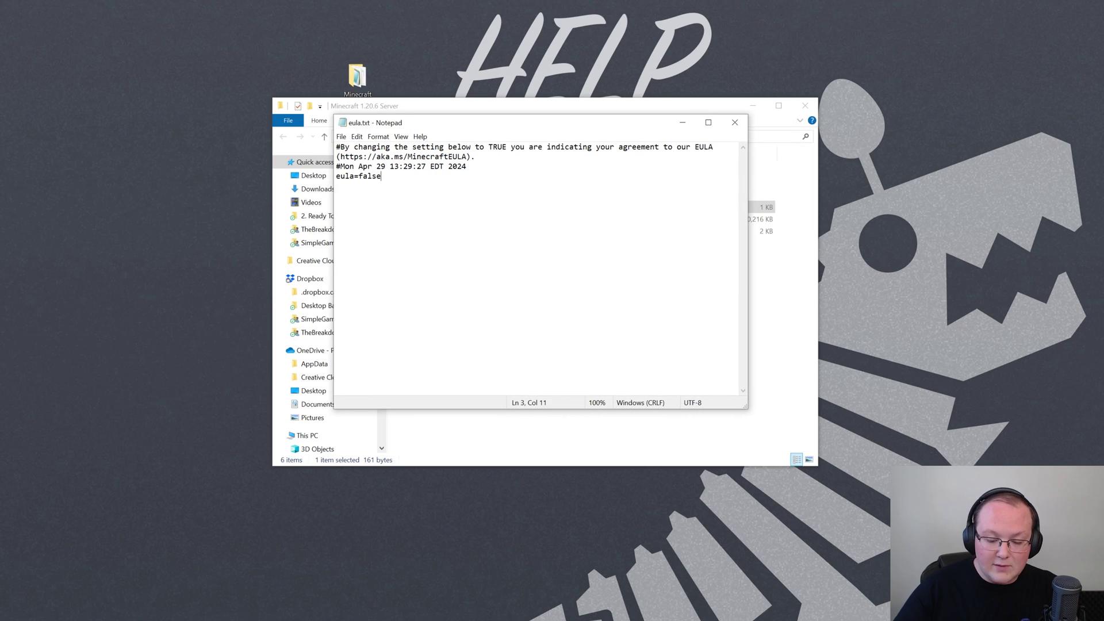
{"action": "key", "text": "BackSpace"}
{"action": "key", "text": "BackSpace"}
{"action": "type", "text": "tr"}
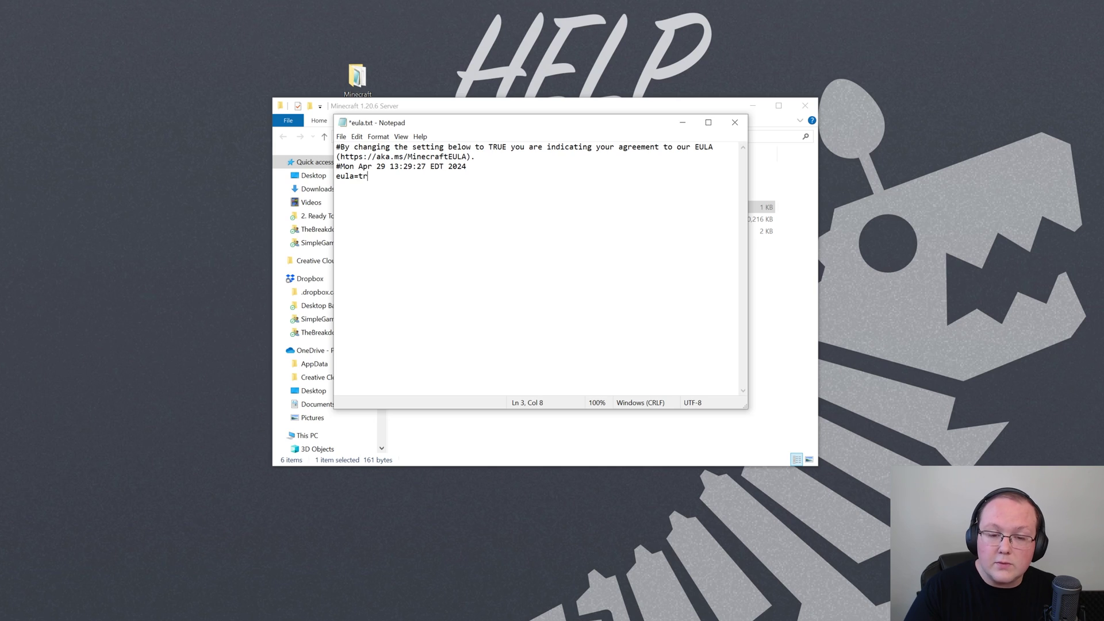
{"action": "type", "text": "ue"}
{"action": "left_click", "coordinate": [342, 137]}
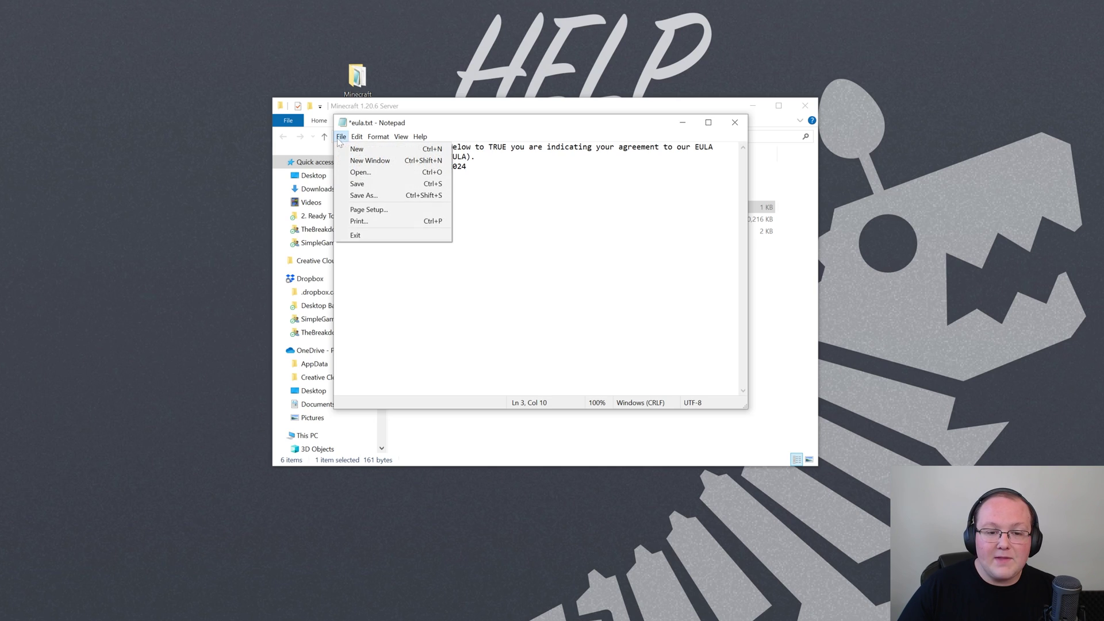
{"action": "left_click", "coordinate": [368, 183]}
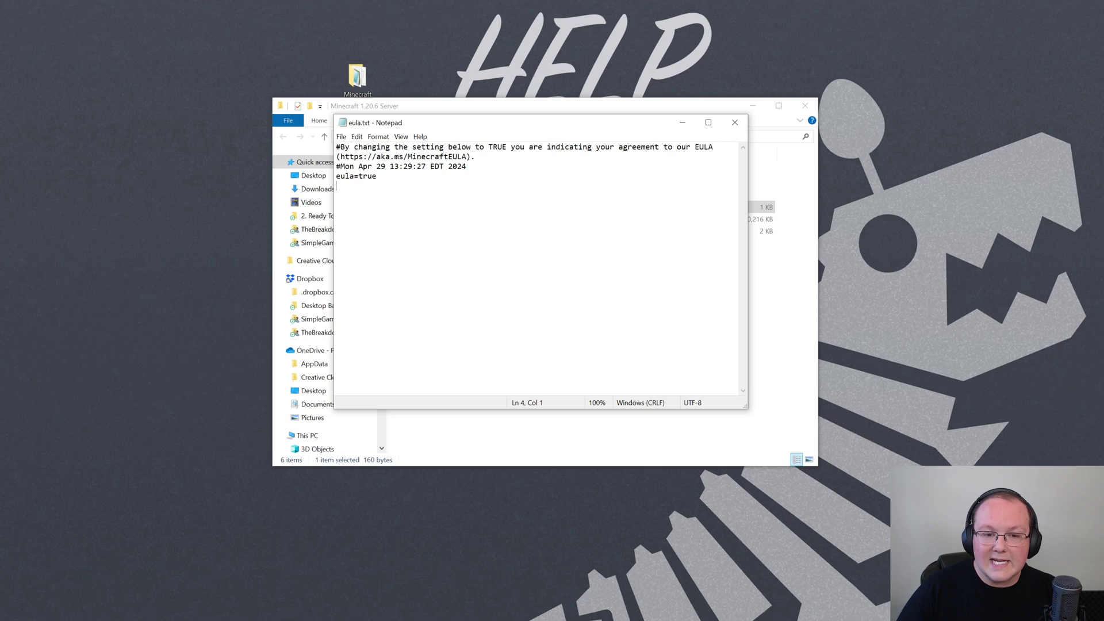
{"action": "left_click", "coordinate": [735, 122]}
Start the server by running server.jar, open the Minecraft Launcher, and place the server console away from it
{"action": "left_click", "coordinate": [424, 219]}
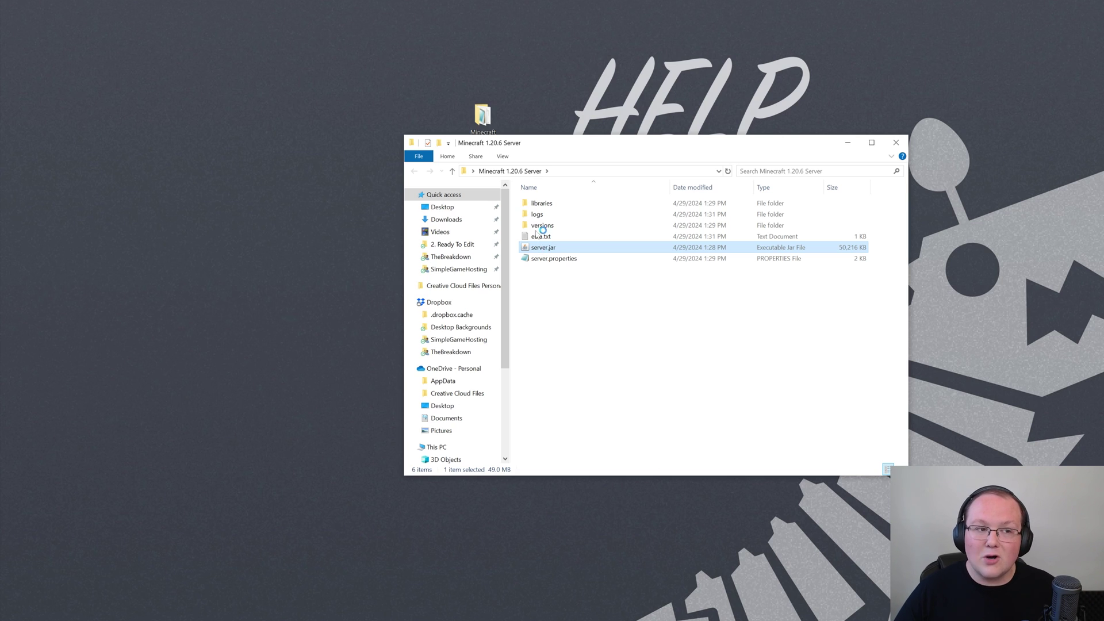
{"action": "key", "text": "super"}
{"action": "left_click", "coordinate": [246, 50]}
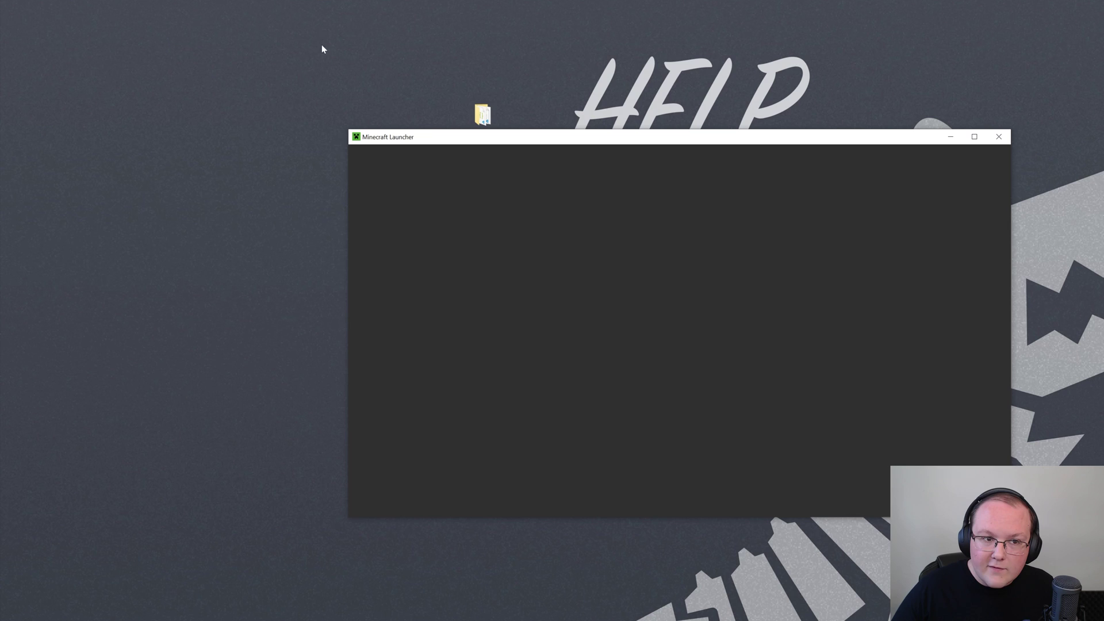
{"action": "left_click_drag", "start_coordinate": [581, 236], "coordinate": [168, 27]}
{"action": "left_click", "coordinate": [646, 286]}
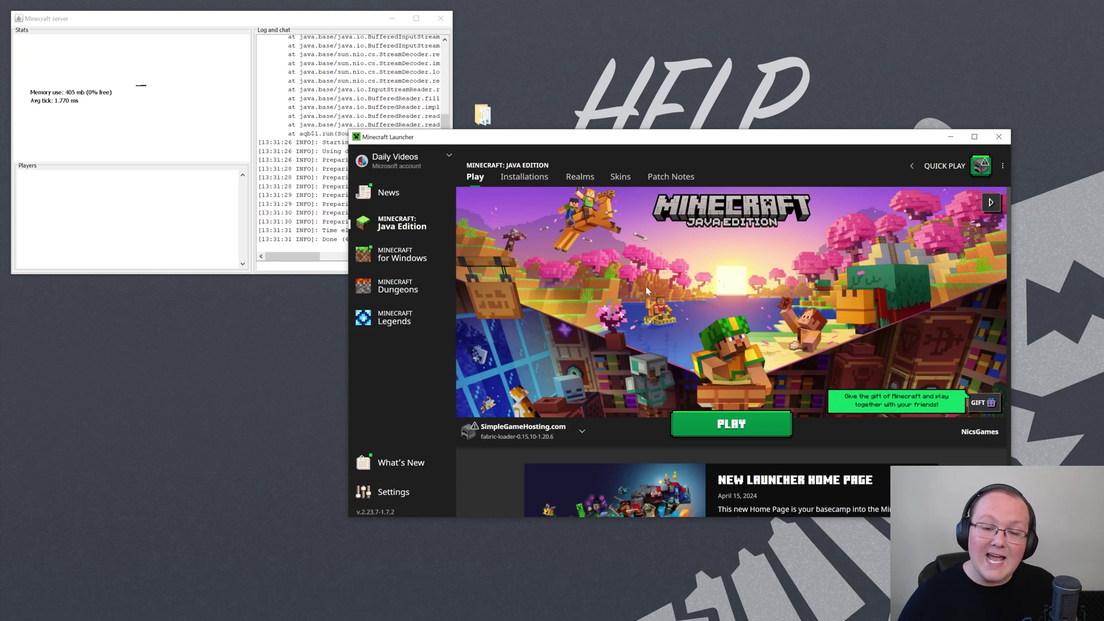
Launch the Latest release 1.20.6 installation and move the game window beside the server console
{"action": "left_click", "coordinate": [524, 177]}
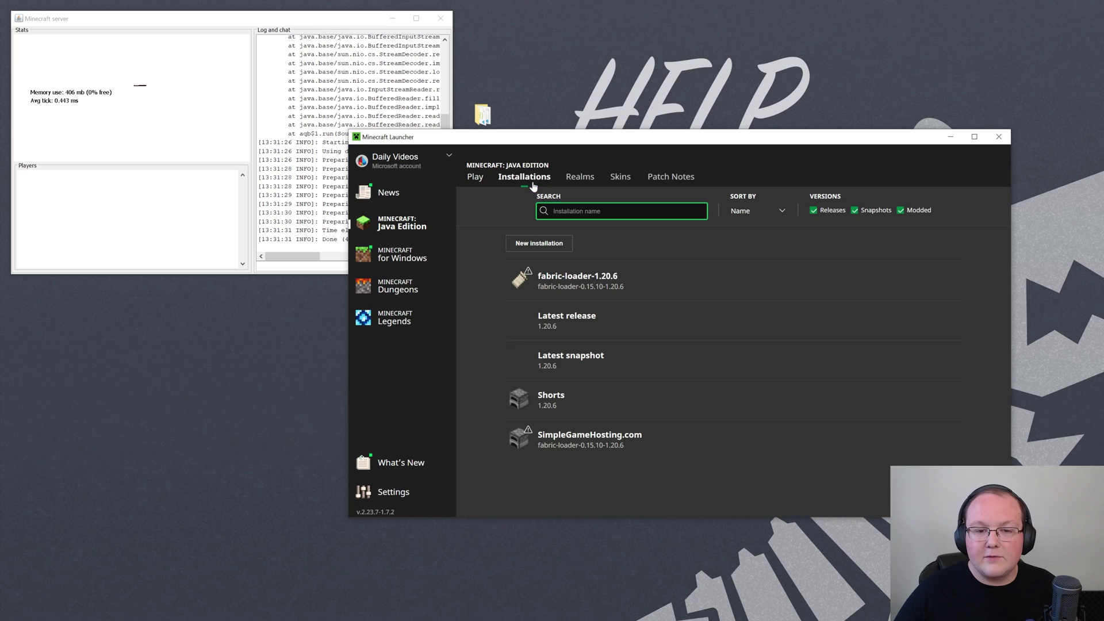
{"action": "left_click", "coordinate": [895, 332]}
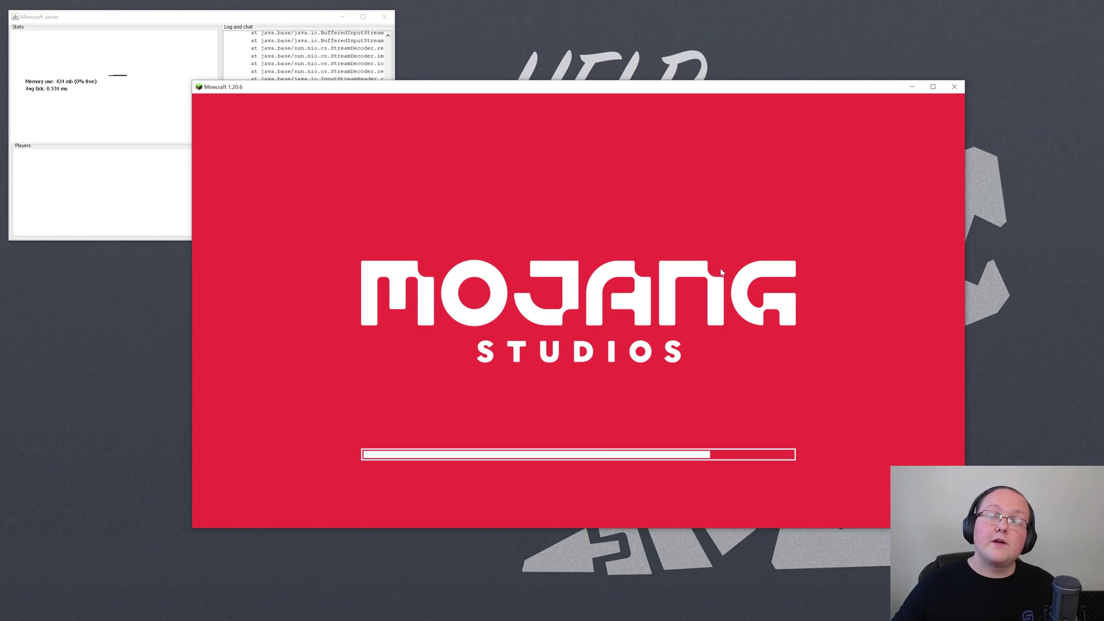
{"action": "left_click_drag", "start_coordinate": [632, 87], "coordinate": [732, 16]}
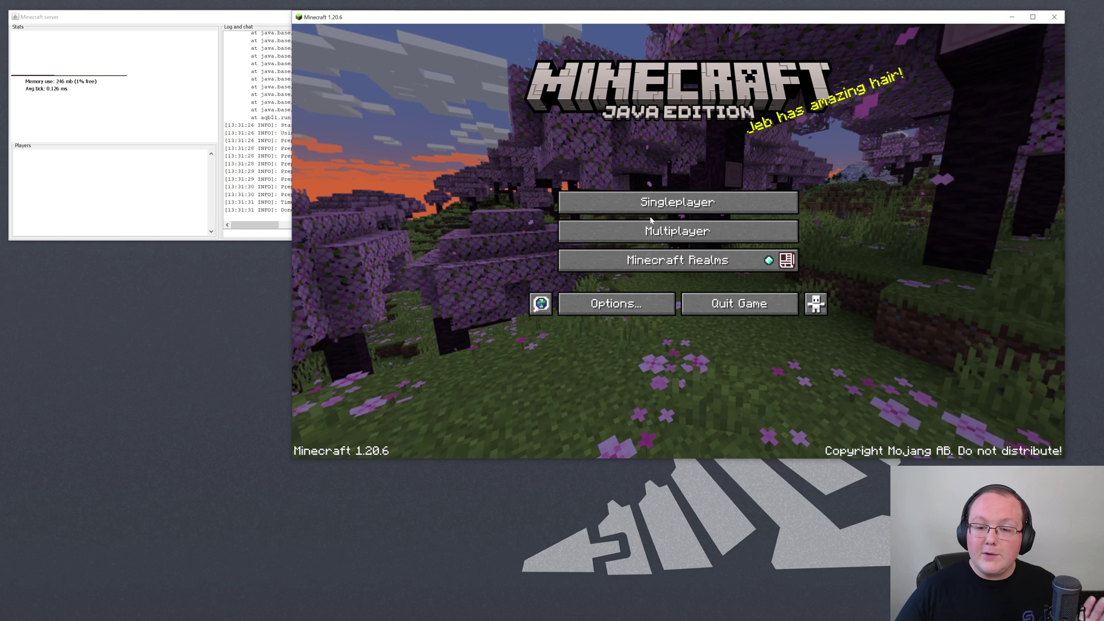
Add a new server to the multiplayer list and name it Local Minecraft Server
{"action": "left_click", "coordinate": [651, 230]}
{"action": "left_click", "coordinate": [623, 303]}
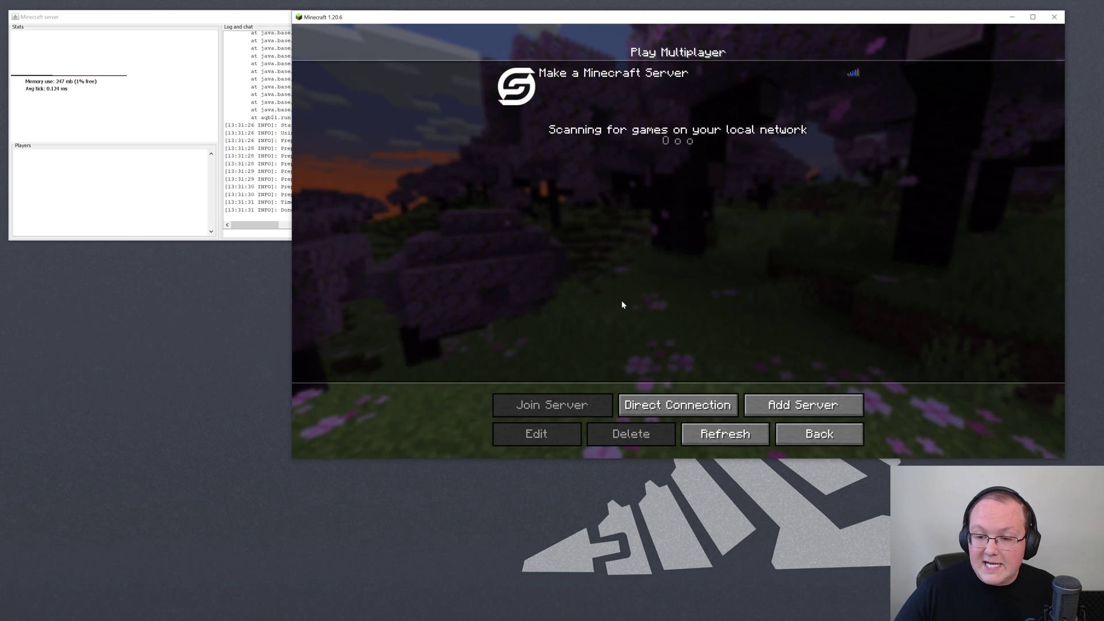
{"action": "left_click", "coordinate": [782, 404]}
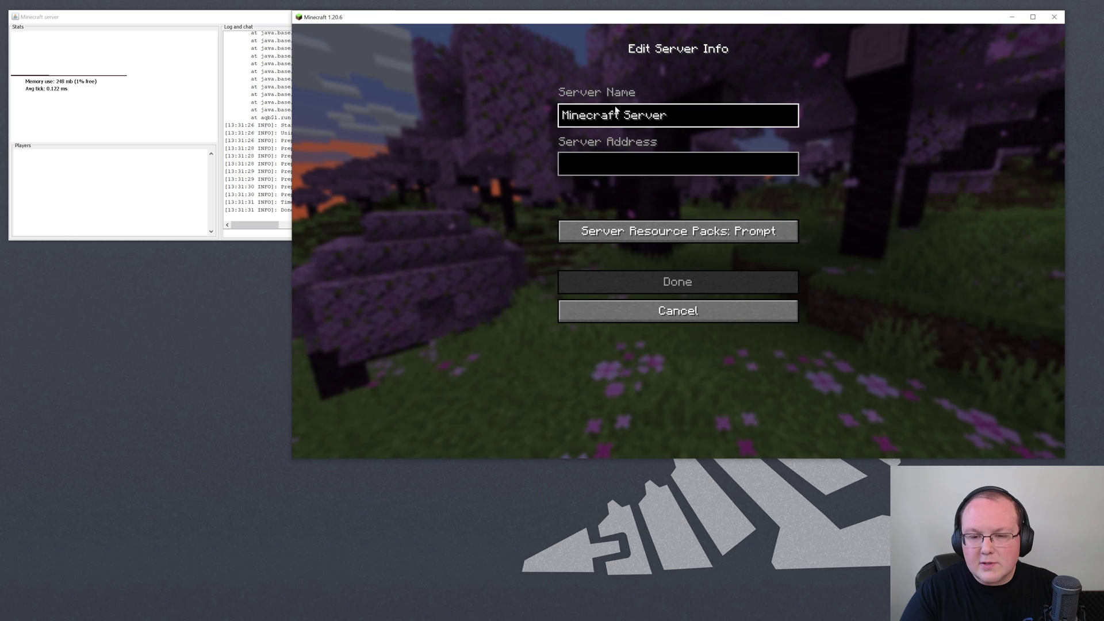
{"action": "key", "text": "ctrl+a"}
{"action": "type", "text": "Lo"}
{"action": "type", "text": "al "}
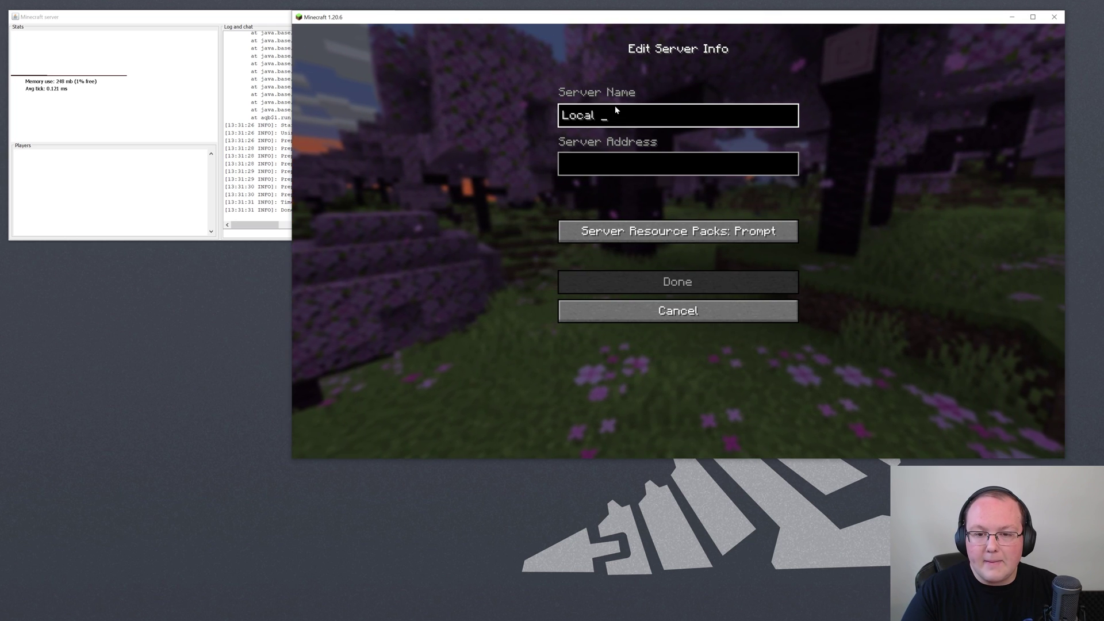
{"action": "type", "text": "Minecraft Server"}
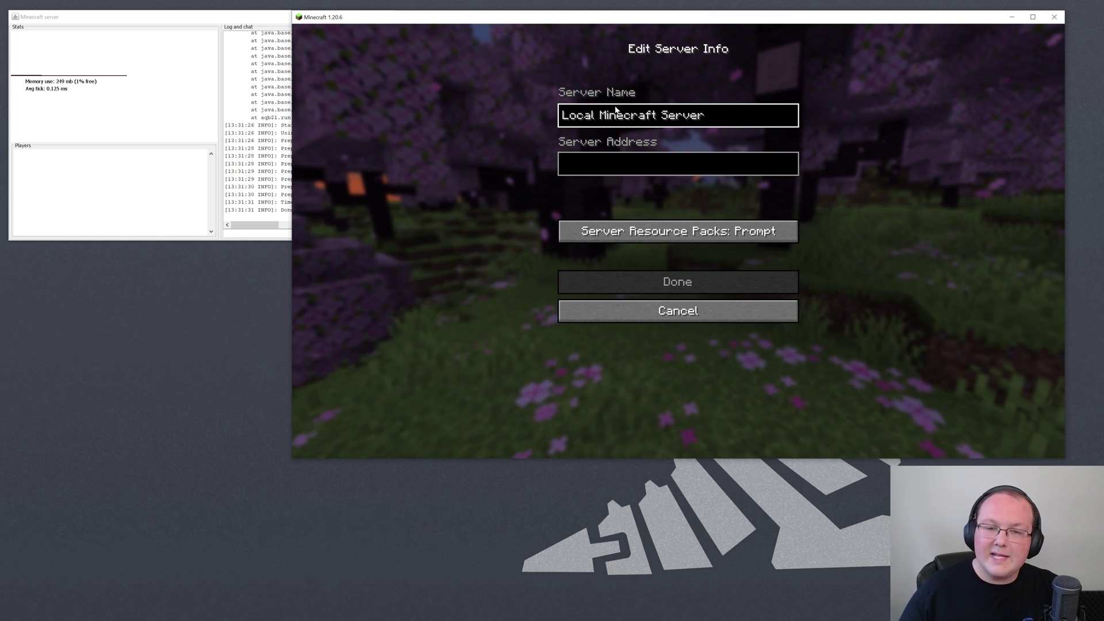
Set the new entry's server address to localhost and save it to the multiplayer list
{"action": "key", "text": "Tab"}
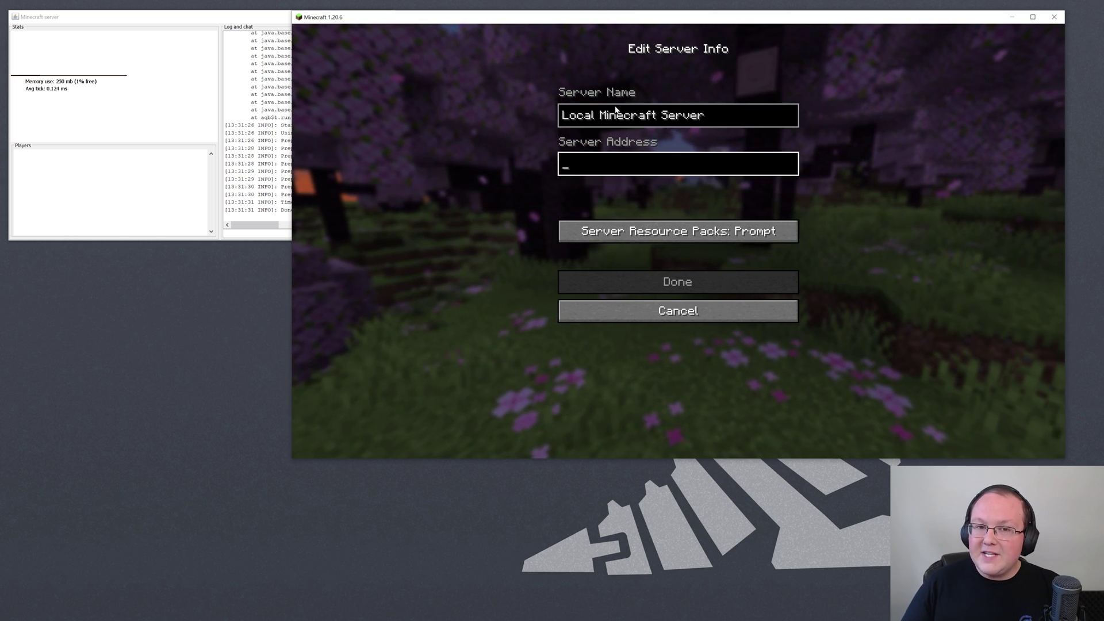
{"action": "type", "text": "loch"}
{"action": "key", "text": "BackSpace"}
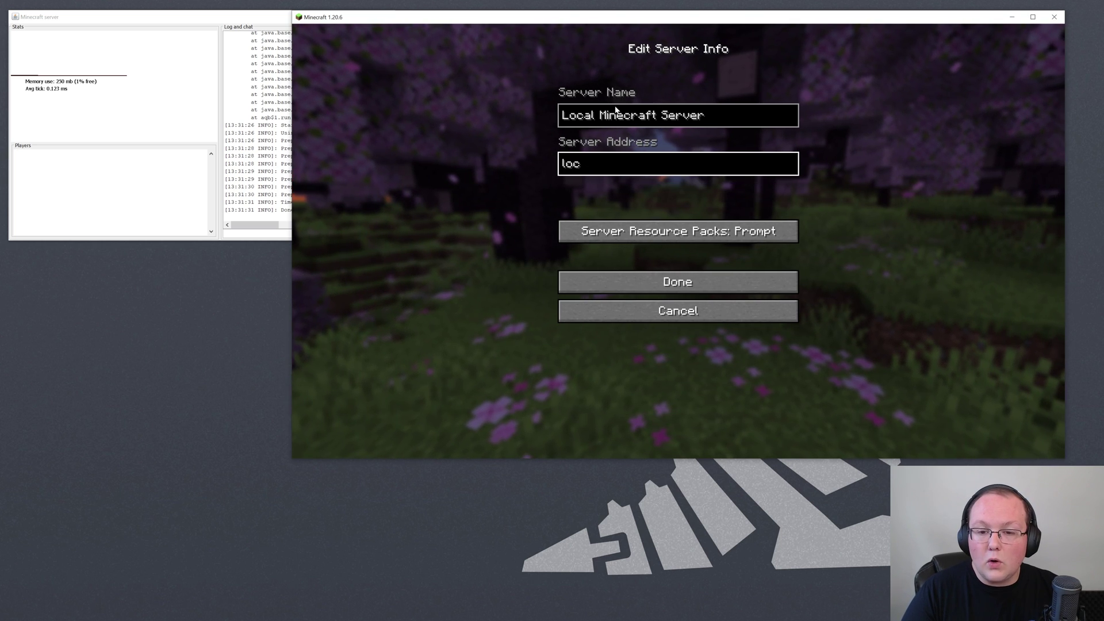
{"action": "type", "text": "alhost"}
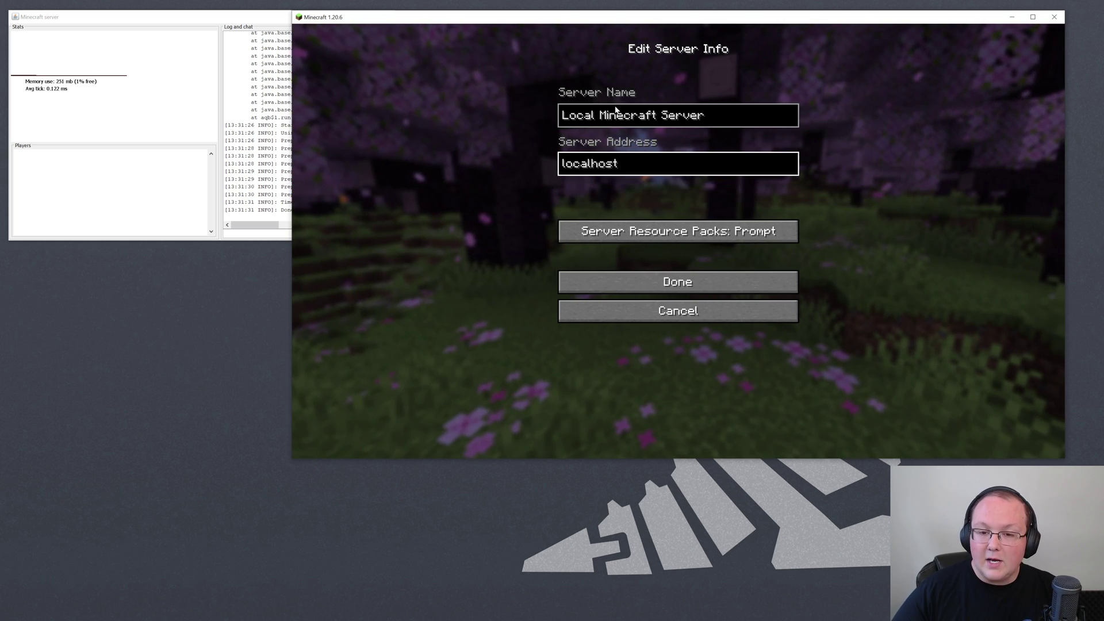
{"action": "key", "text": "Left"}
{"action": "key", "text": "Left"}
{"action": "key", "text": "Left"}
{"action": "key", "text": "Left"}
{"action": "key", "text": "Right"}
{"action": "key", "text": "Right"}
{"action": "key", "text": "Right"}
{"action": "key", "text": "Right"}
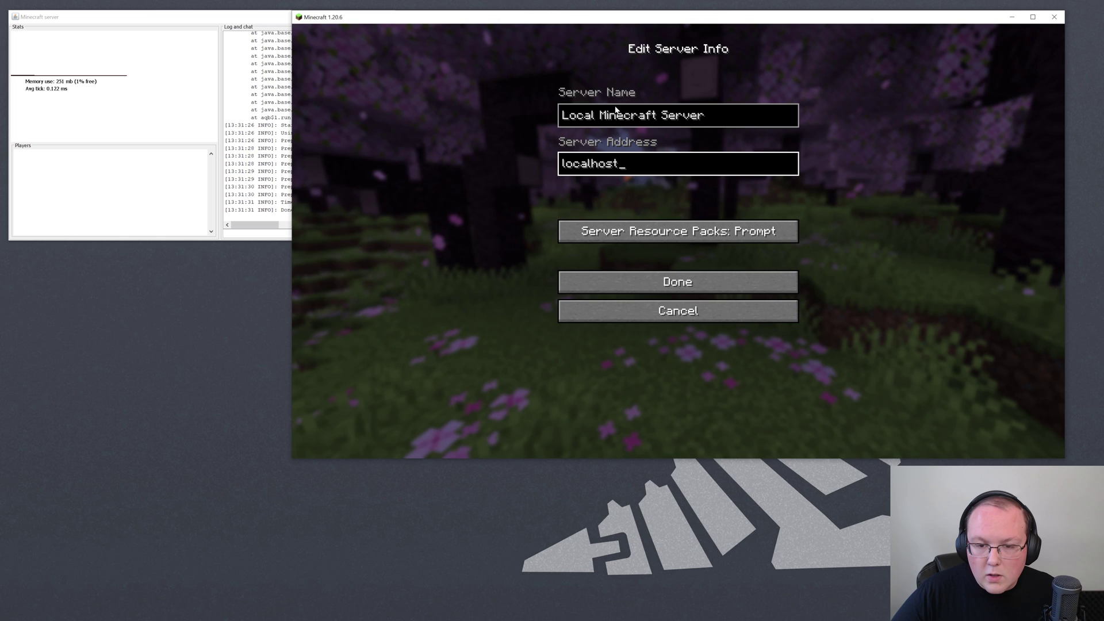
{"action": "left_click", "coordinate": [703, 281]}
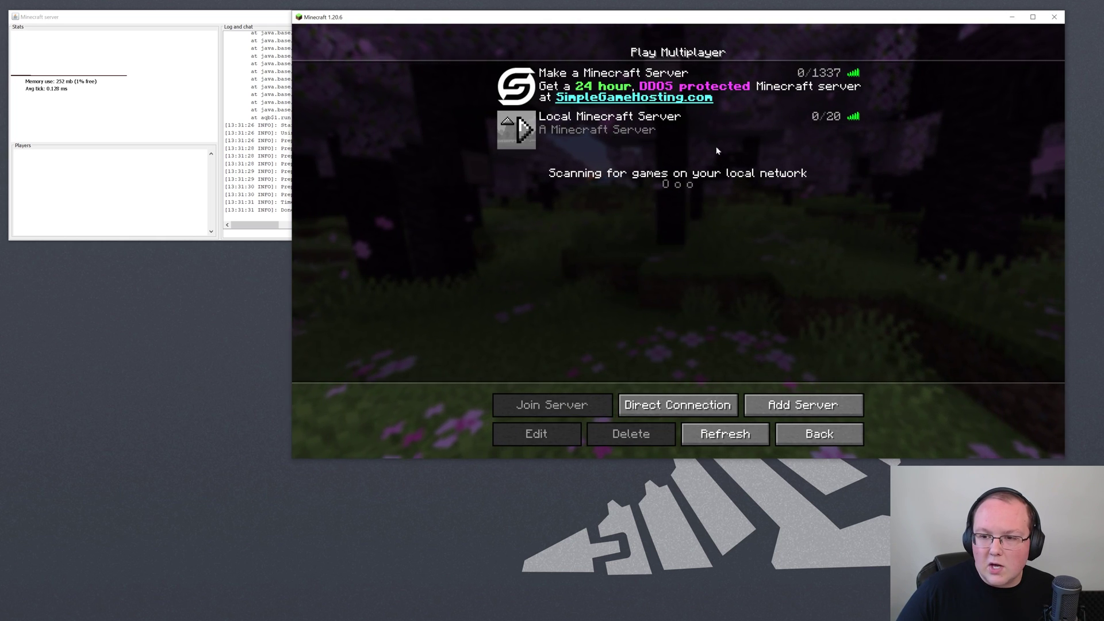
Join Local Minecraft Server and raise the in-game field of view to about the middle of its range
{"action": "double_click", "coordinate": [668, 143]}
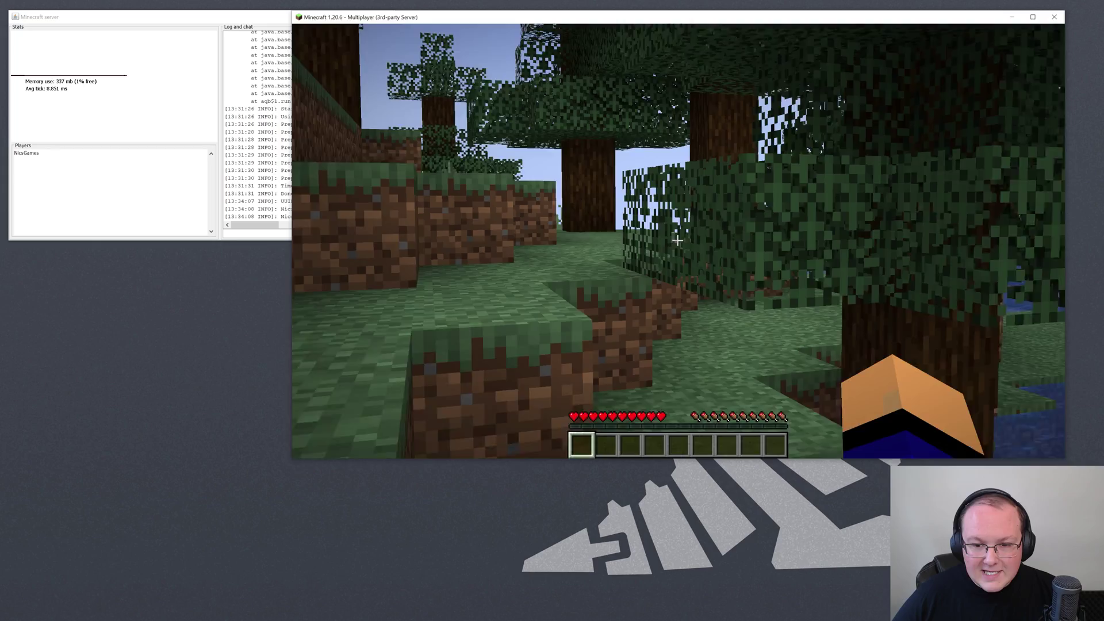
{"action": "key", "text": "Escape"}
{"action": "left_click", "coordinate": [598, 241]}
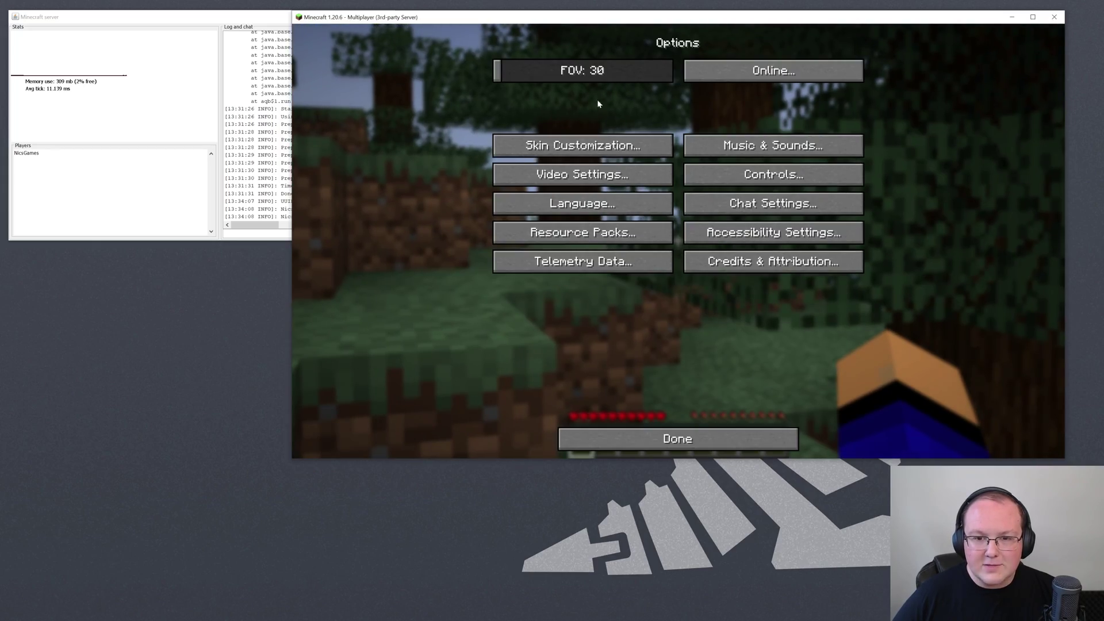
{"action": "left_click_drag", "start_coordinate": [579, 70], "coordinate": [584, 69]}
{"action": "key", "text": "Escape"}
{"action": "key", "text": "Escape"}
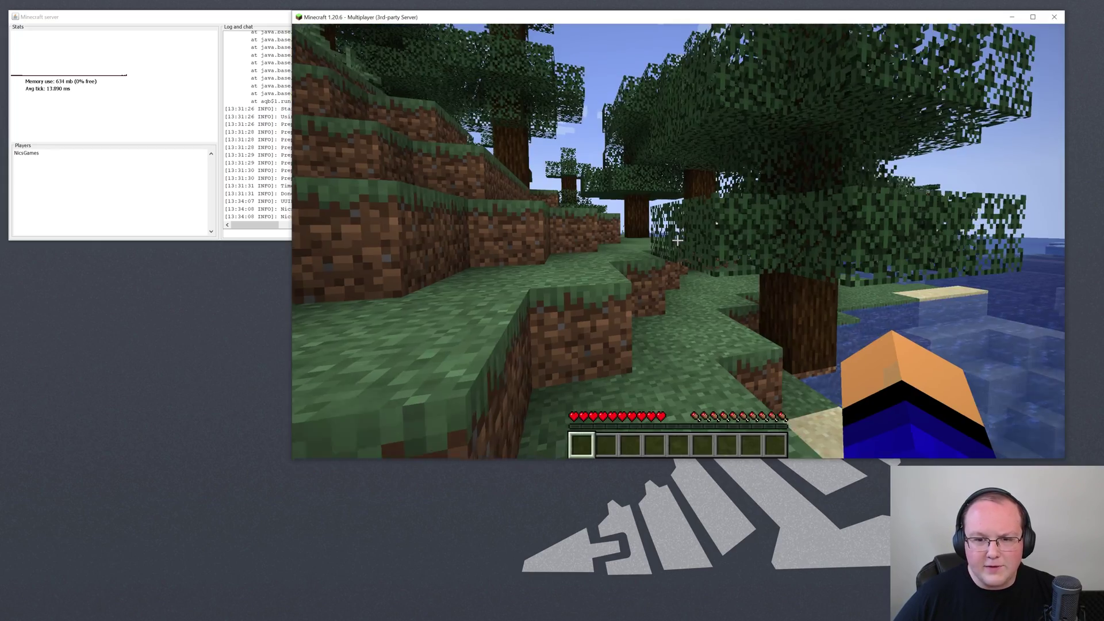
Walk forward through the forest and along the hillside to try out the server world
{"action": "key", "text": "w"}
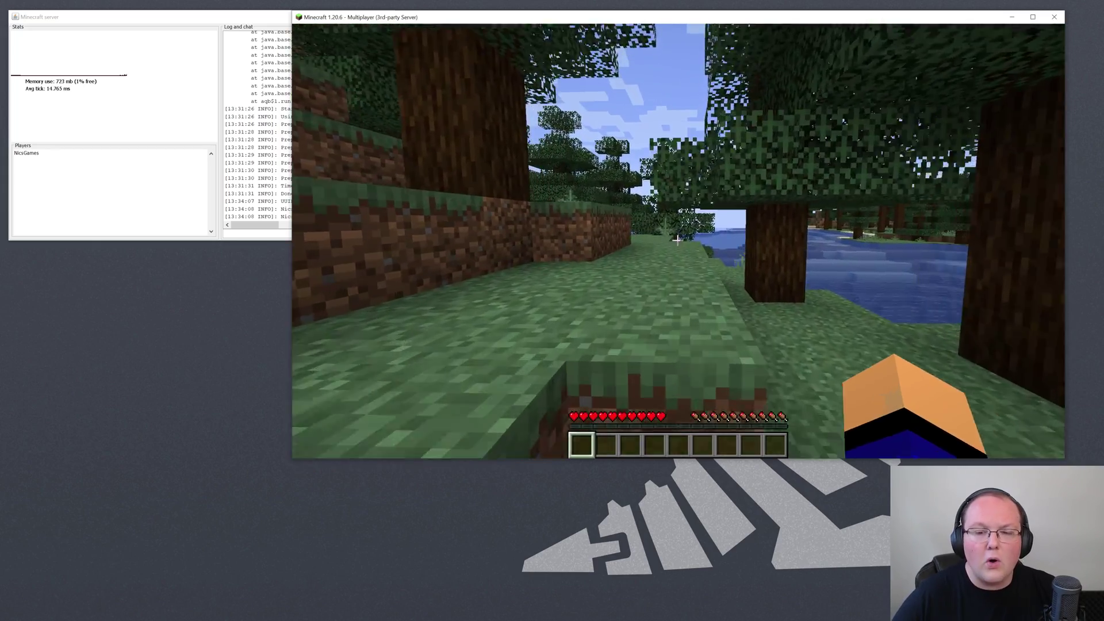
{"action": "key", "text": "w"}
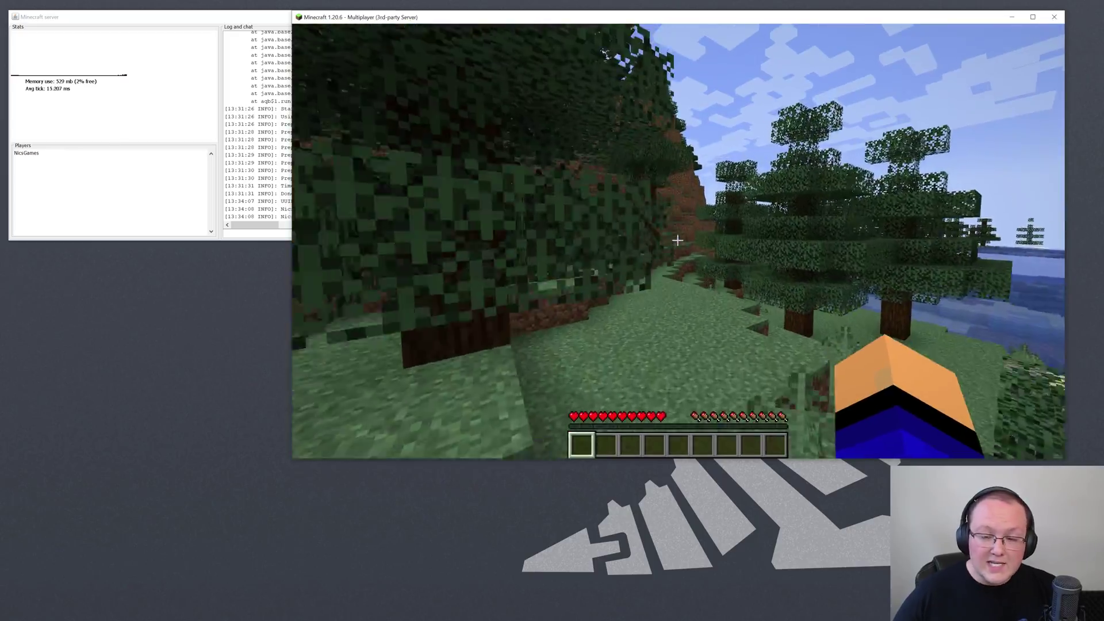
{"action": "key", "text": "w"}
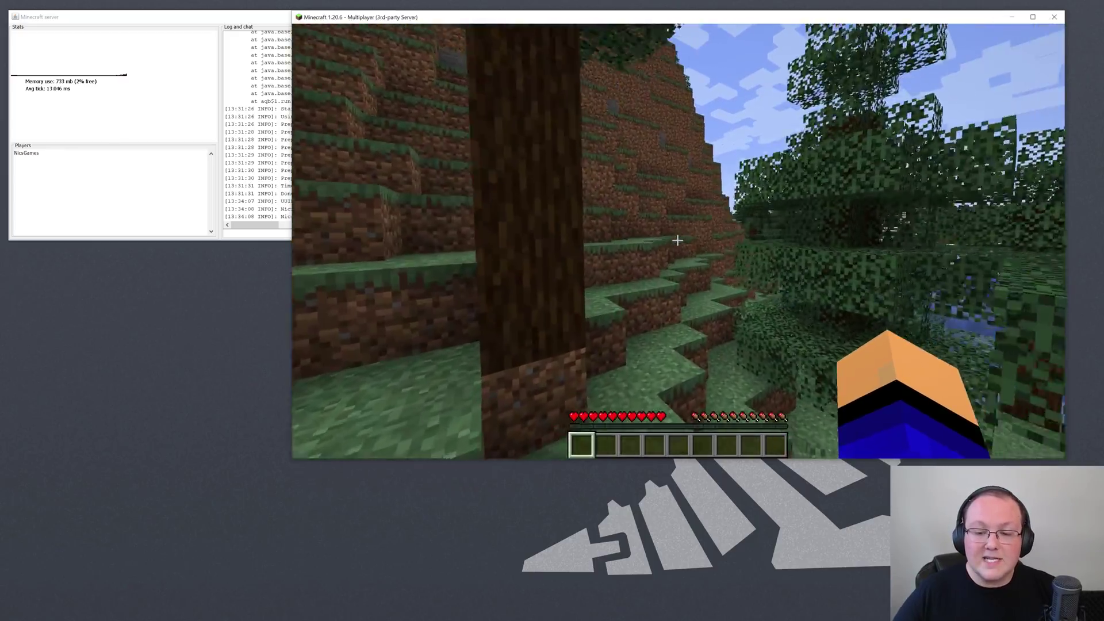
{"action": "key", "text": "w"}
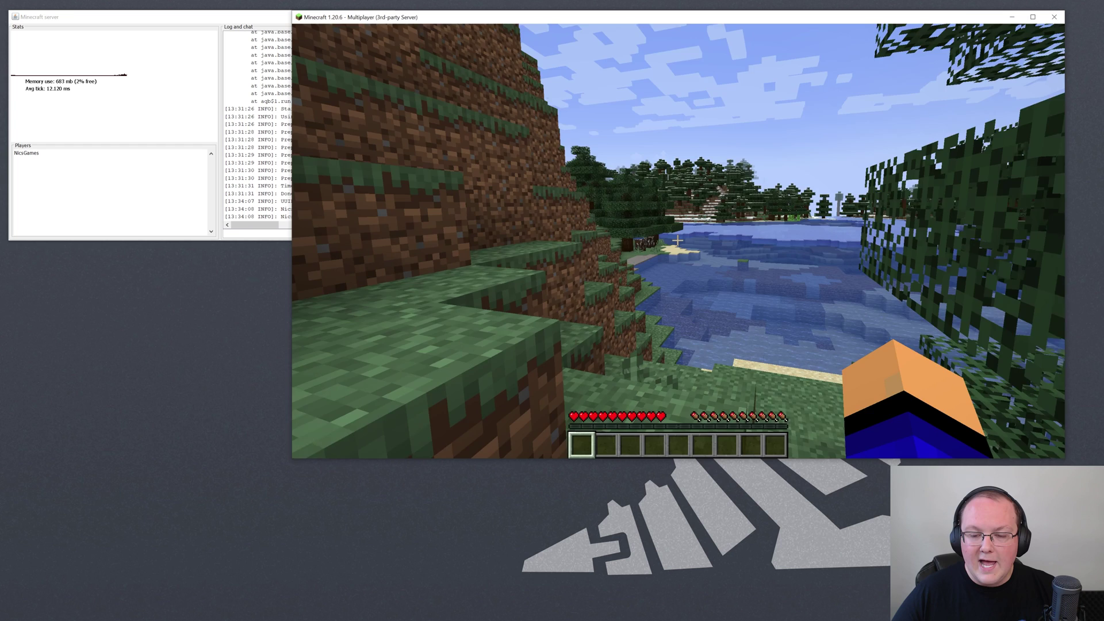
Disconnect from the local server and leave the multiplayer server list
{"action": "key", "text": "Escape"}
{"action": "left_click", "coordinate": [676, 269]}
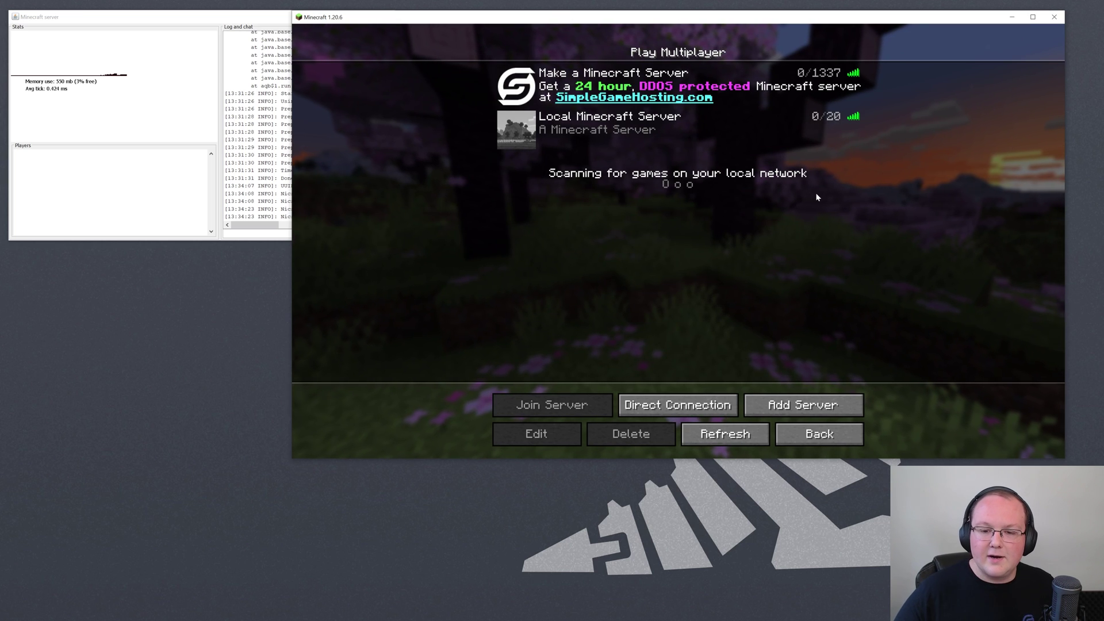
{"action": "left_click", "coordinate": [828, 434]}
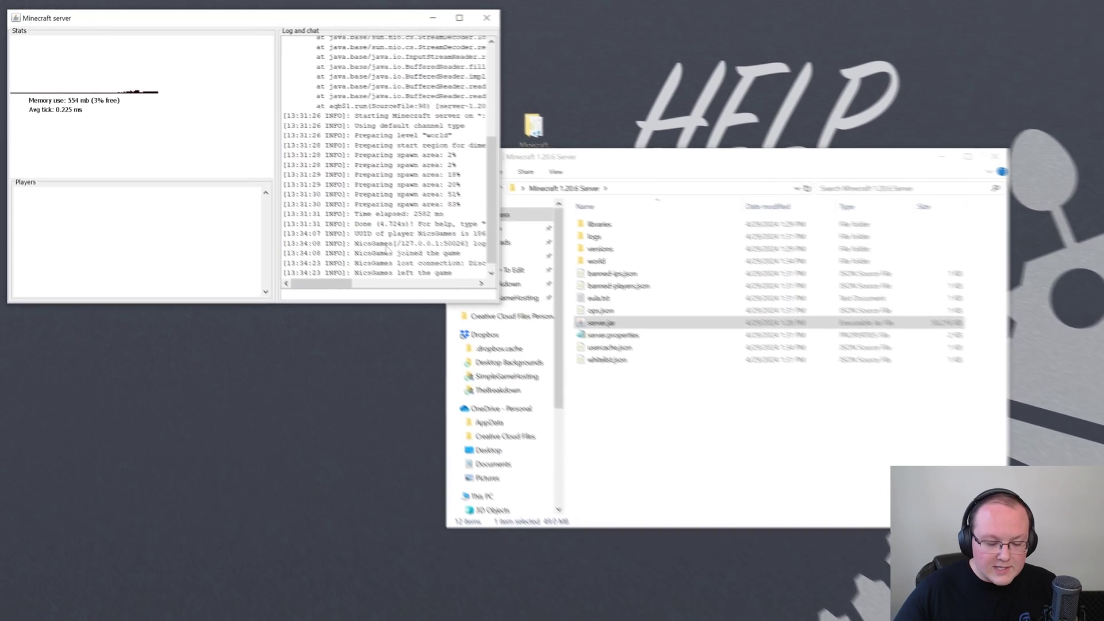
Shut down the server with the stop command in its console and close the Minecraft 1.20.6 Server folder
{"action": "type", "text": "stop"}
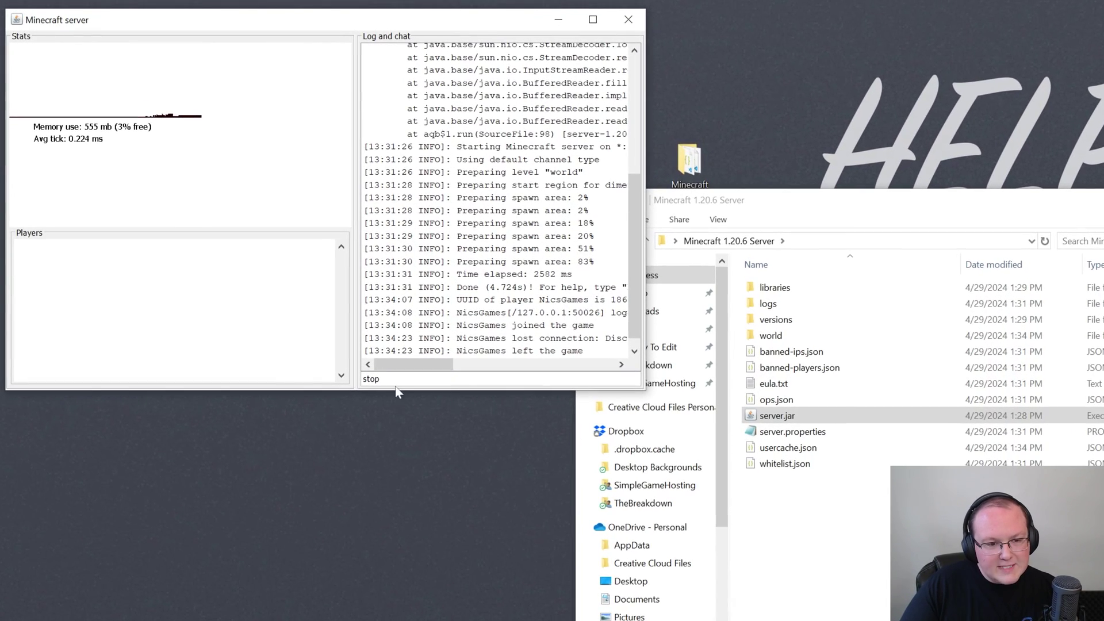
{"action": "key", "text": "Return"}
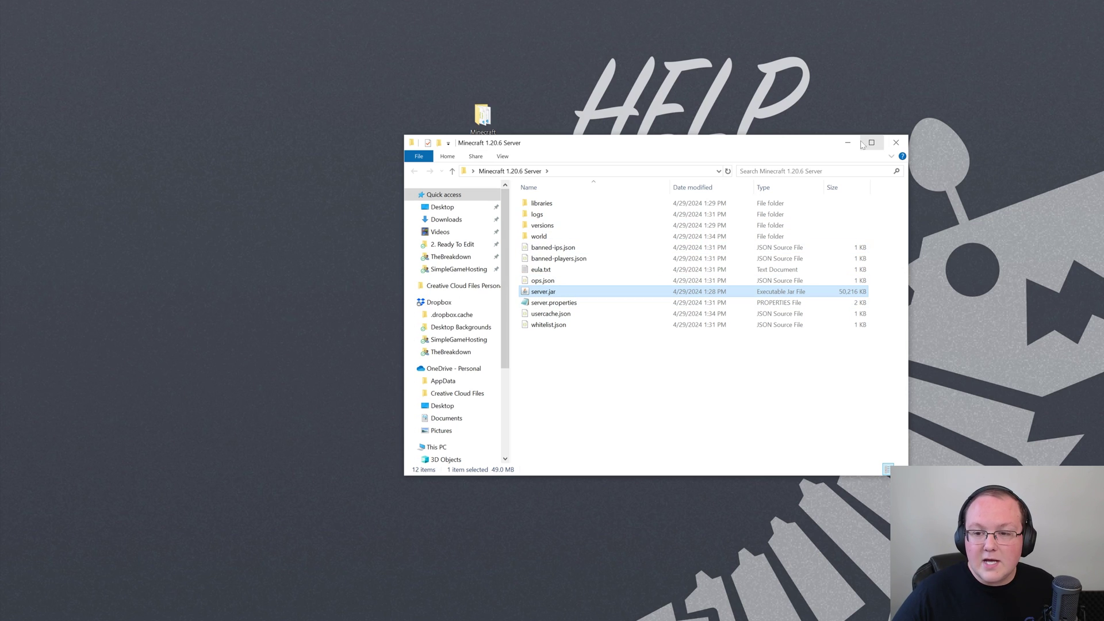
{"action": "left_click", "coordinate": [895, 145]}
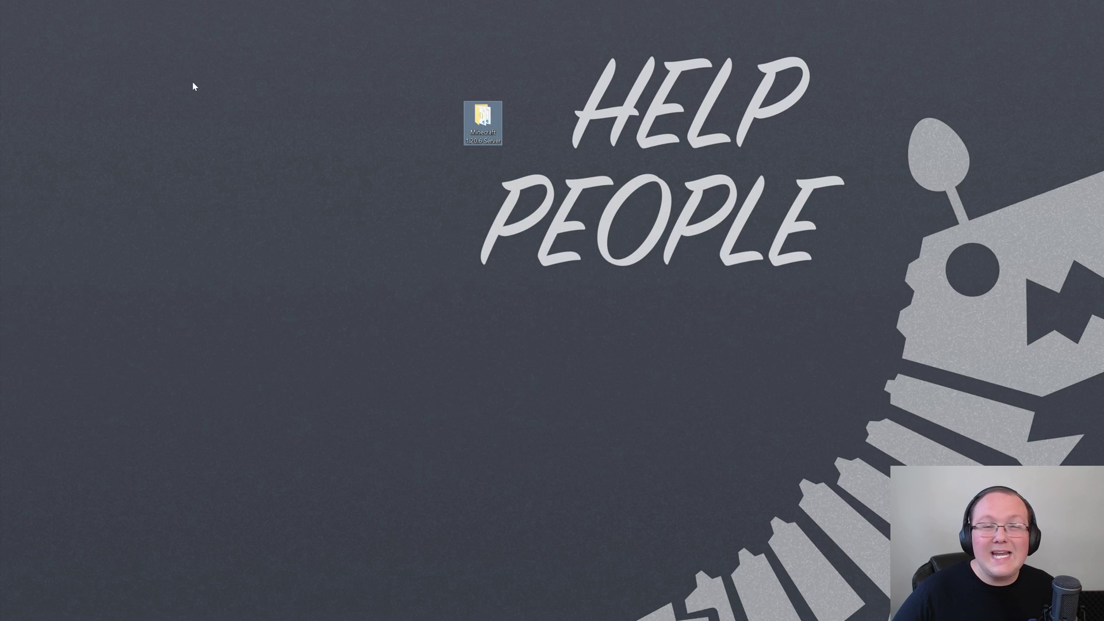
Open Command Prompt and run ipconfig to list the computer's network configuration
{"action": "key", "text": "super"}
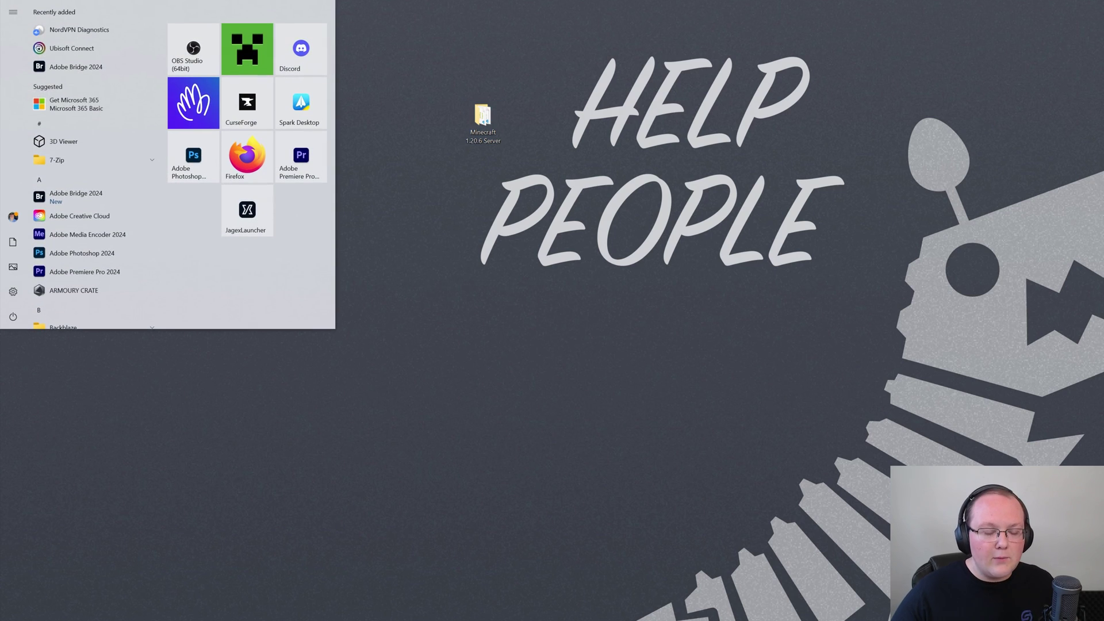
{"action": "type", "text": "cmd"}
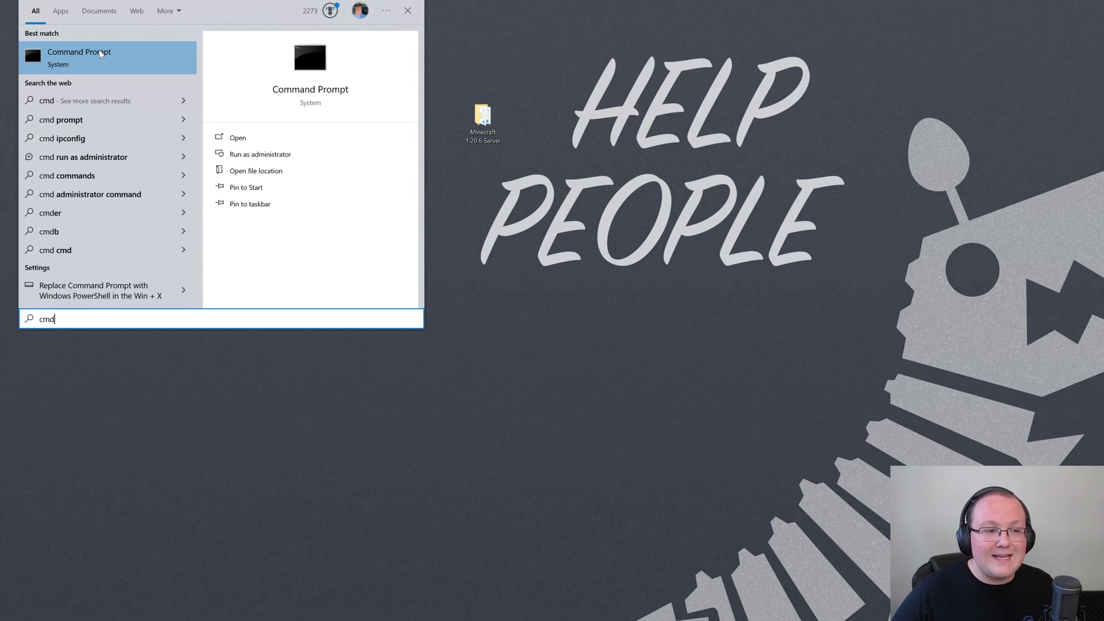
{"action": "left_click", "coordinate": [78, 58]}
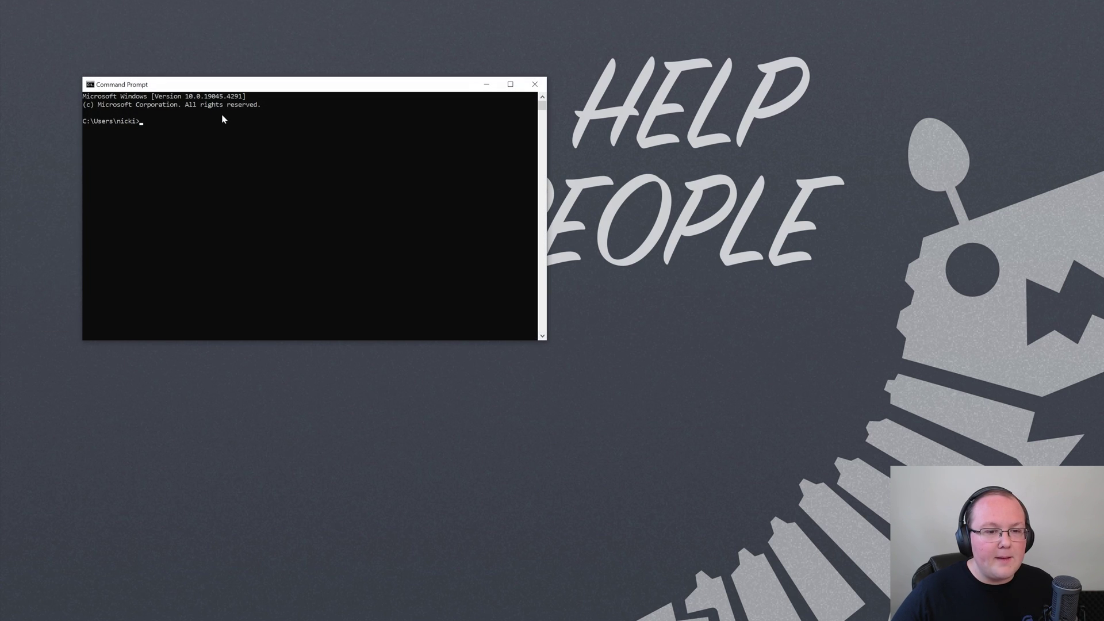
{"action": "left_click_drag", "start_coordinate": [187, 91], "coordinate": [124, 27]}
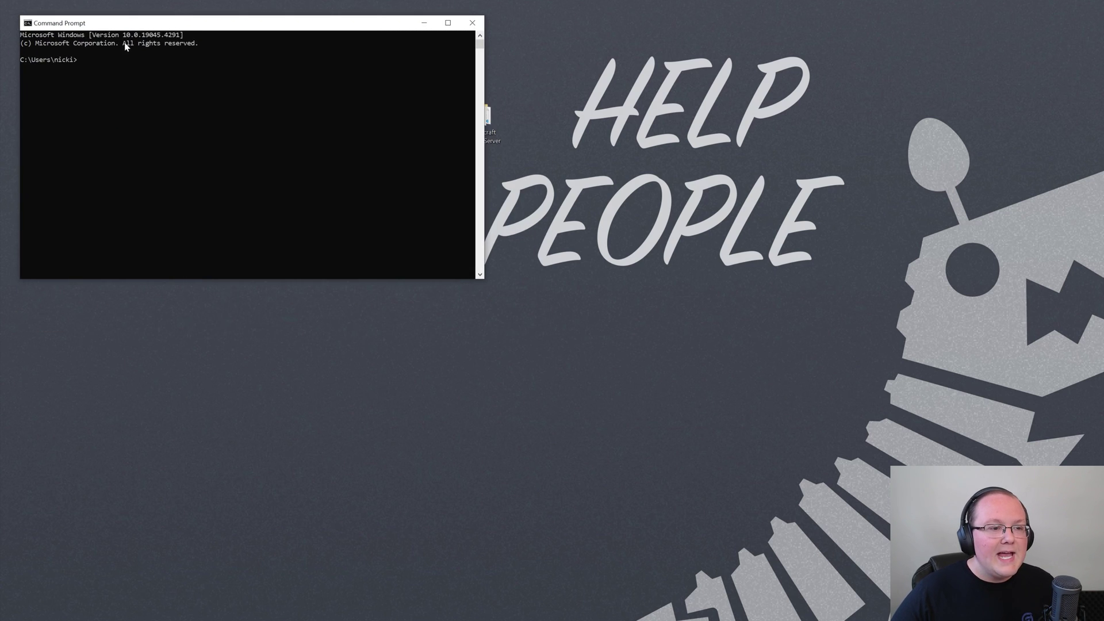
{"action": "left_click", "coordinate": [124, 65]}
{"action": "type", "text": "ipconfig"}
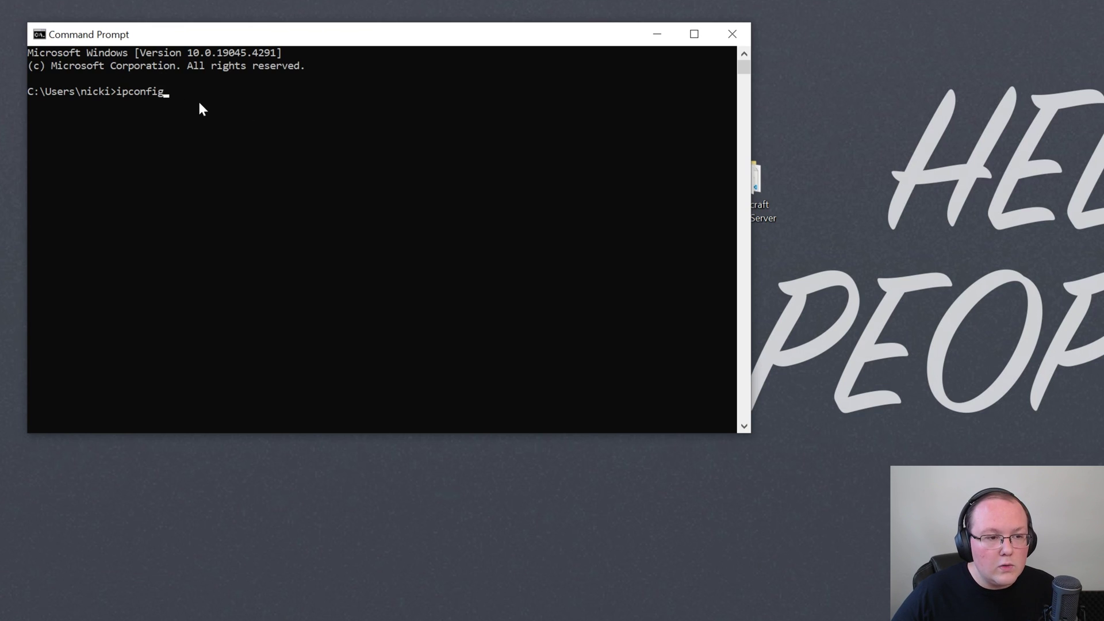
{"action": "key", "text": "Return"}
Open Notepad beside the ipconfig output and write the line "IPv4: 192.168.1.2"
{"action": "key", "text": "super"}
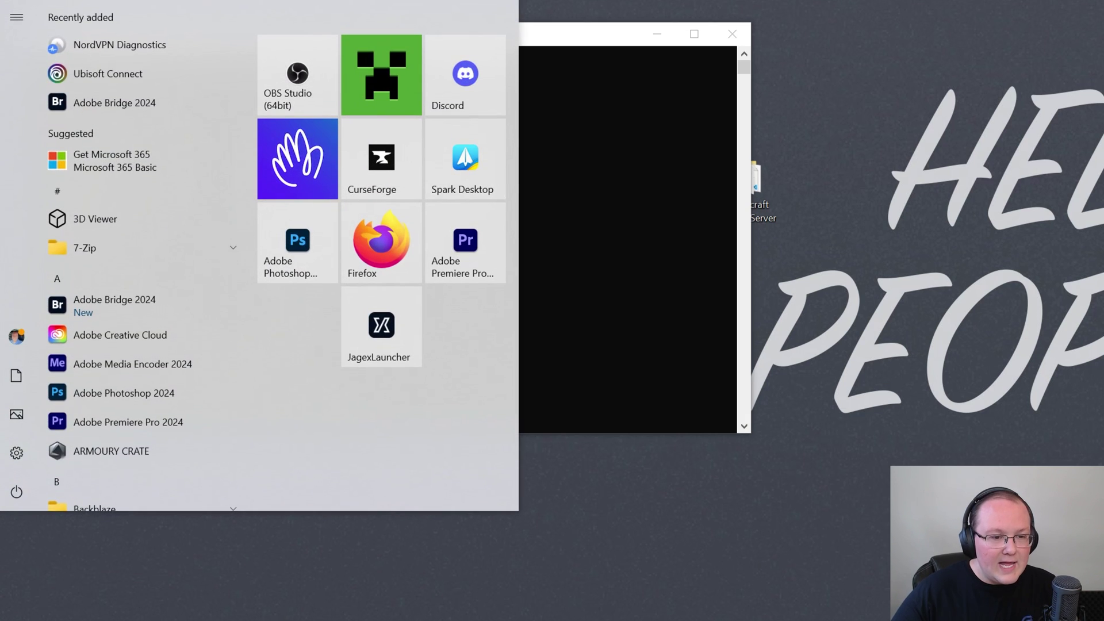
{"action": "type", "text": "note"}
{"action": "key", "text": "Return"}
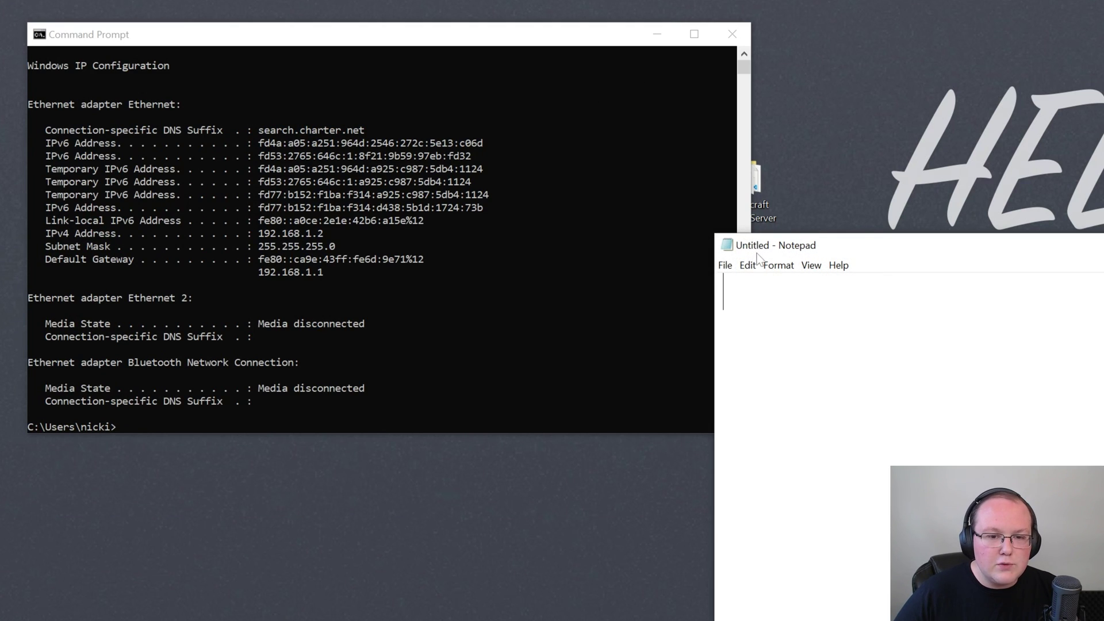
{"action": "left_click_drag", "start_coordinate": [753, 250], "coordinate": [561, 151]}
{"action": "type", "text": "I"}
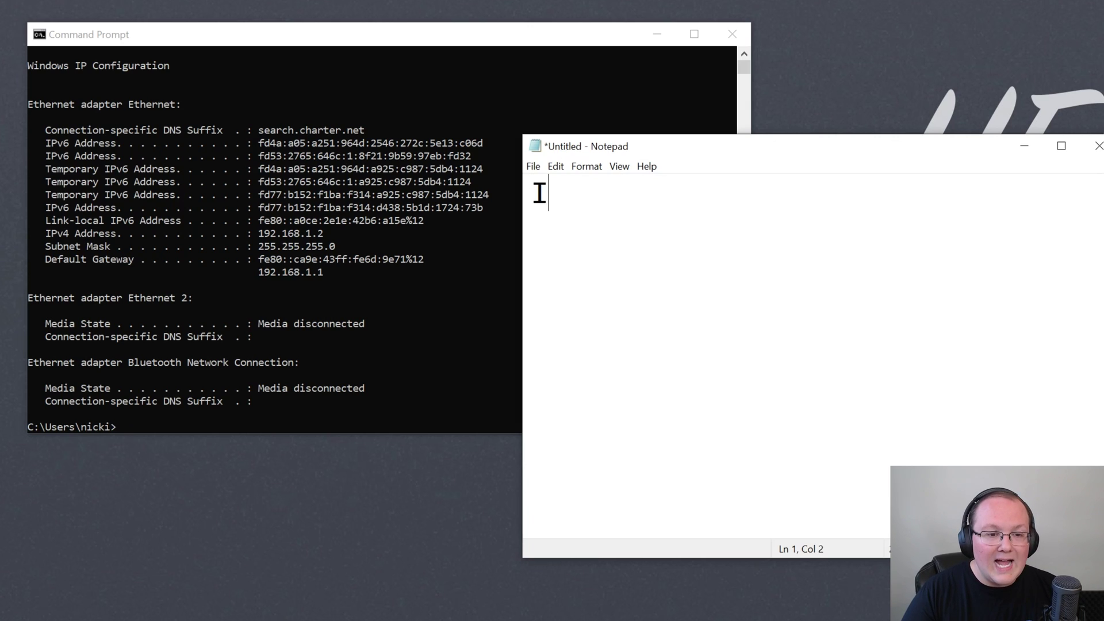
{"action": "type", "text": "Pv4: "}
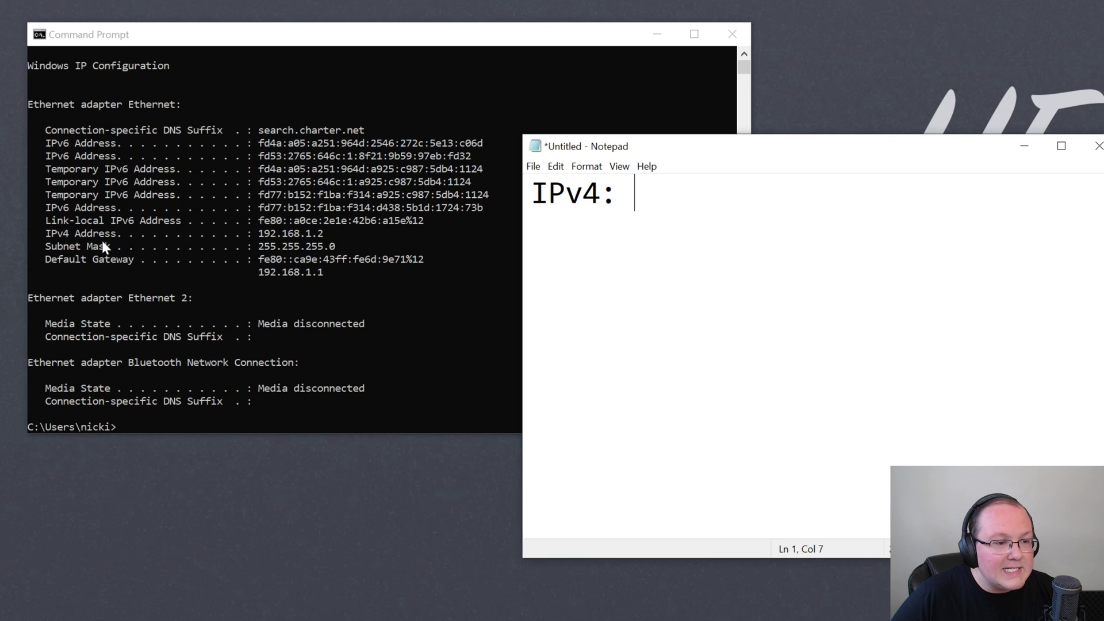
{"action": "type", "text": "192.16"}
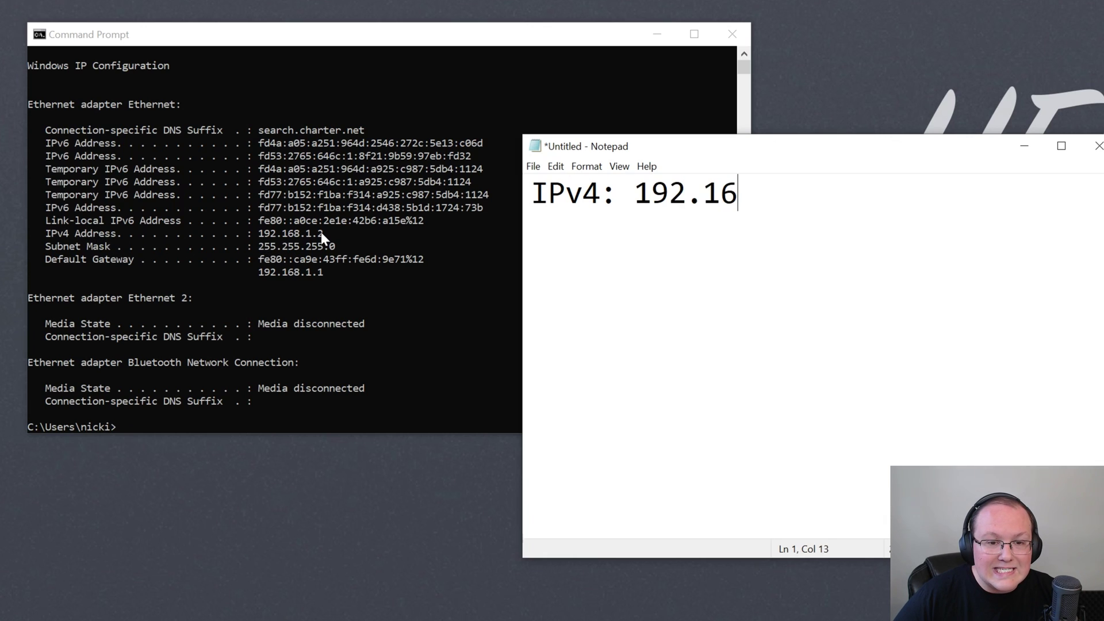
{"action": "type", "text": "8.1.2"}
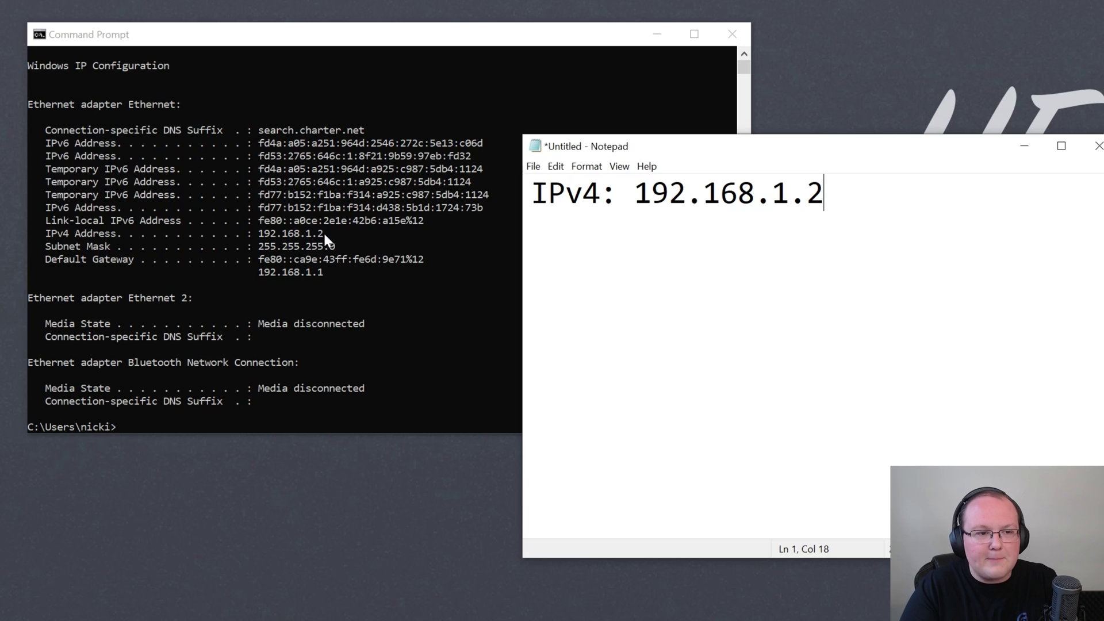
Add the line "Default Gateway: 192.168.1.1" below the IPv4 entry, separated by a blank line
{"action": "key", "text": "Return"}
{"action": "key", "text": "Return"}
{"action": "type", "text": "D"}
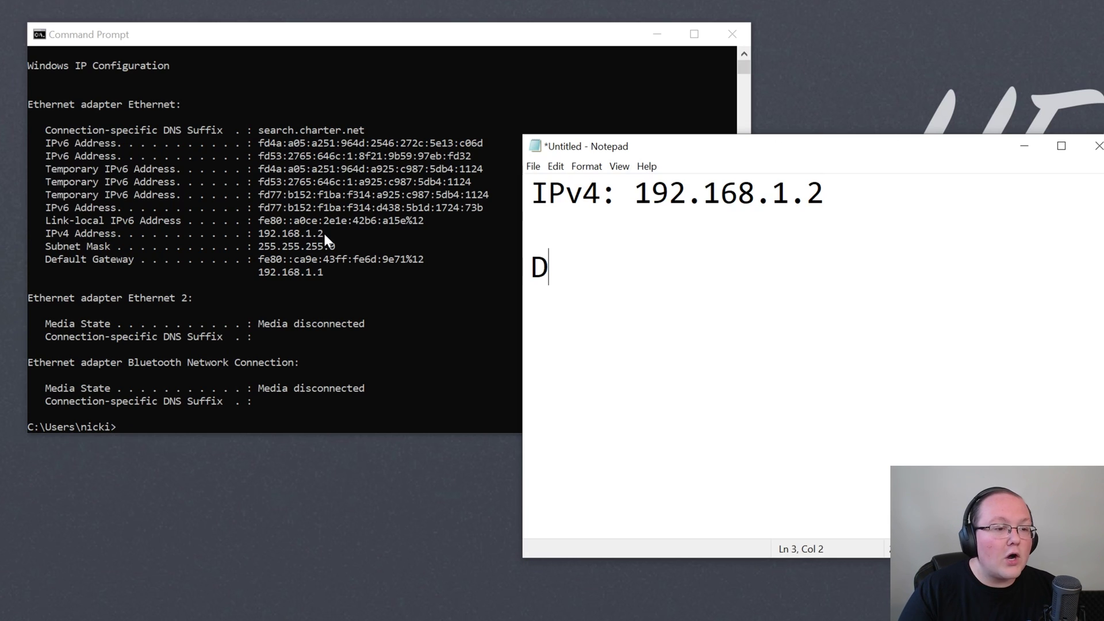
{"action": "type", "text": "efault Gateway:"}
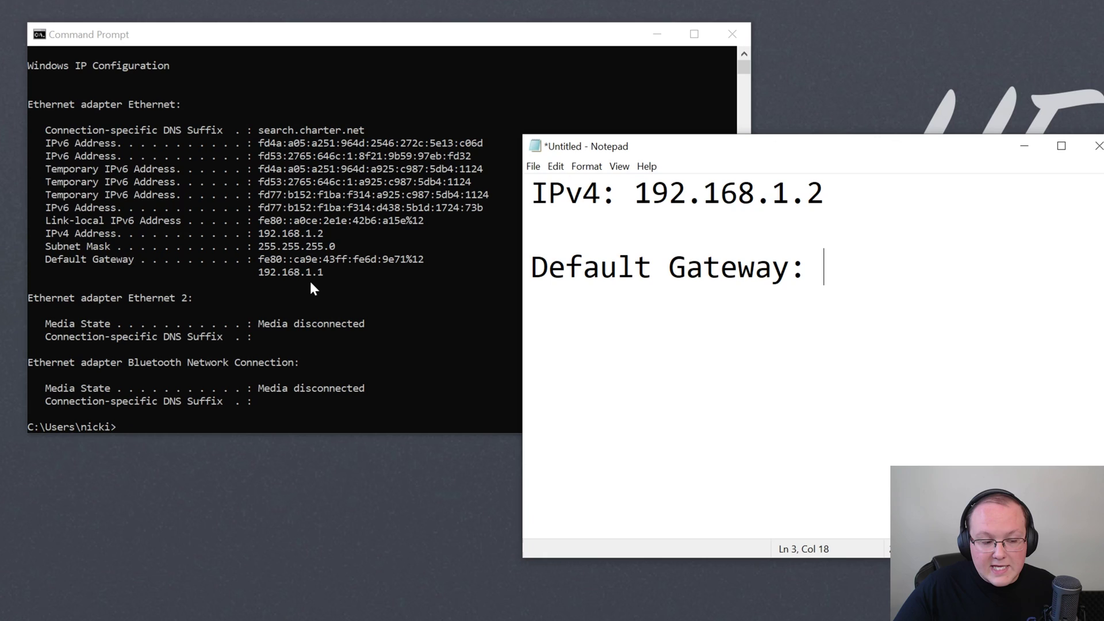
{"action": "type", "text": "192.168"}
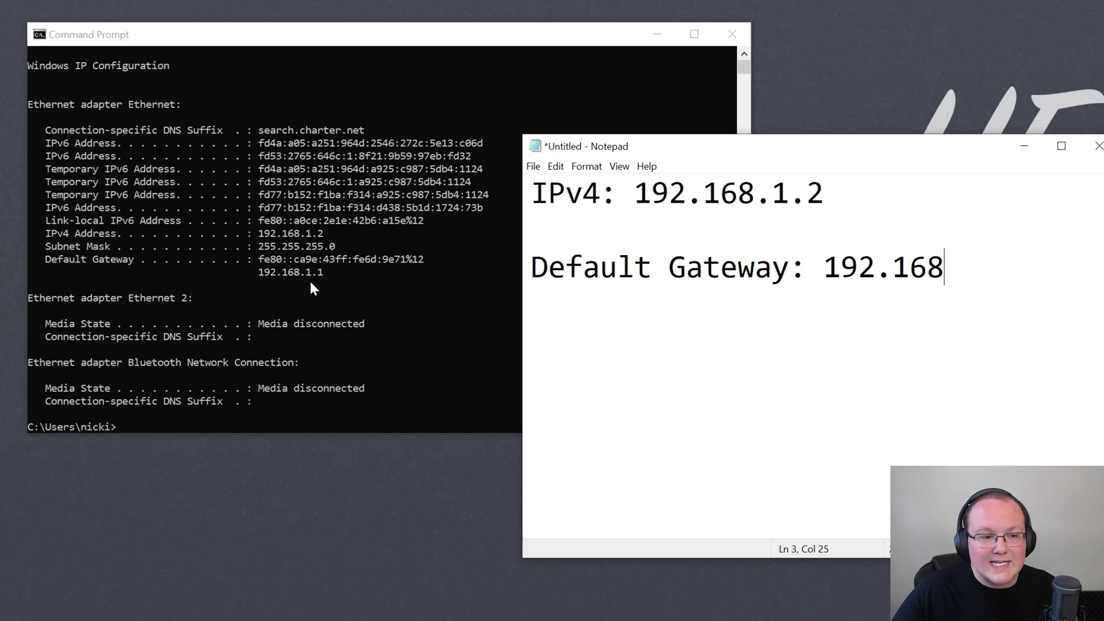
{"action": "type", "text": ".1.1"}
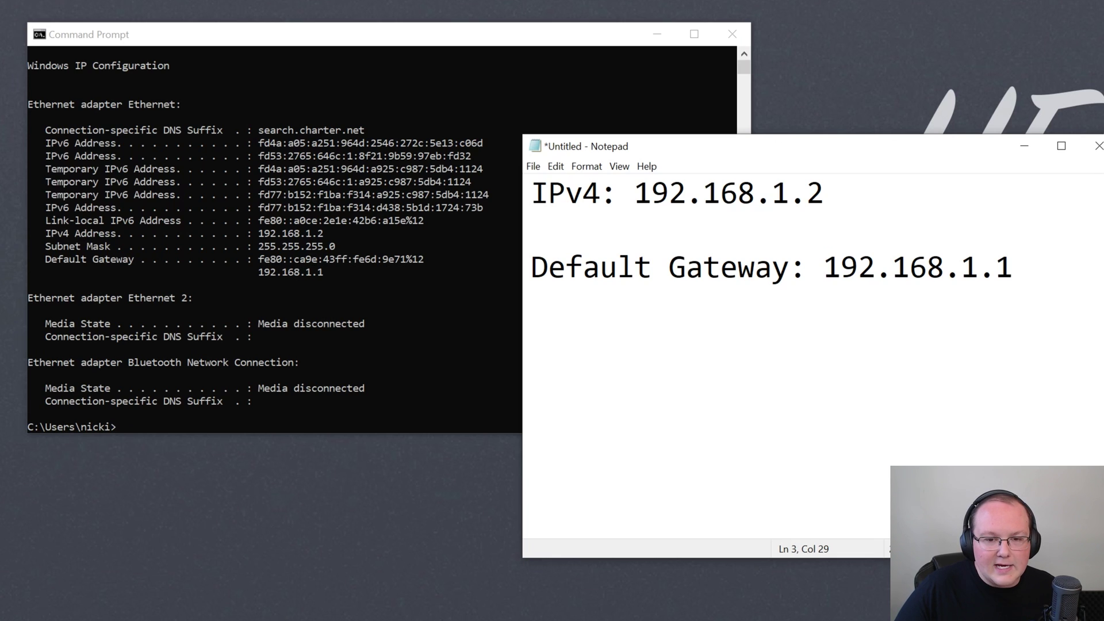
Copy the default gateway address 192.168.1.1 from the note and close Command Prompt
{"action": "key", "text": "shift+Left"}
{"action": "key", "text": "shift+Left"}
{"action": "key", "text": "shift+Left"}
{"action": "key", "text": "shift+Left"}
{"action": "key", "text": "shift+Left"}
{"action": "key", "text": "shift+Left"}
{"action": "key", "text": "shift+Left"}
{"action": "key", "text": "shift+Left"}
{"action": "key", "text": "shift+Left"}
{"action": "key", "text": "shift+Left"}
{"action": "key", "text": "shift+Left"}
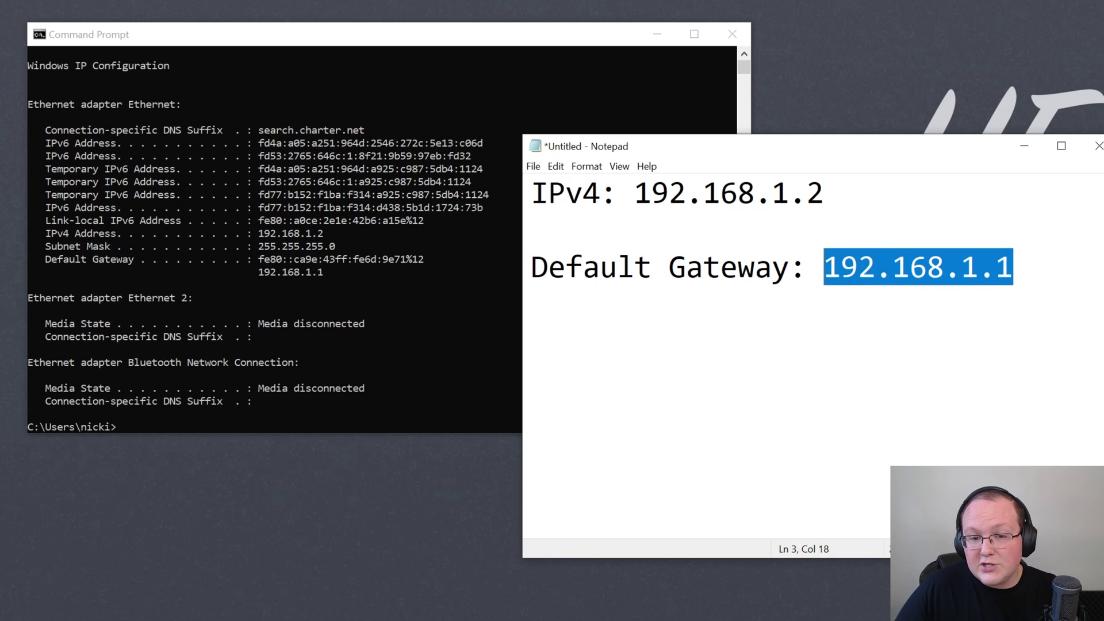
{"action": "right_click", "coordinate": [853, 271]}
{"action": "left_click", "coordinate": [879, 320]}
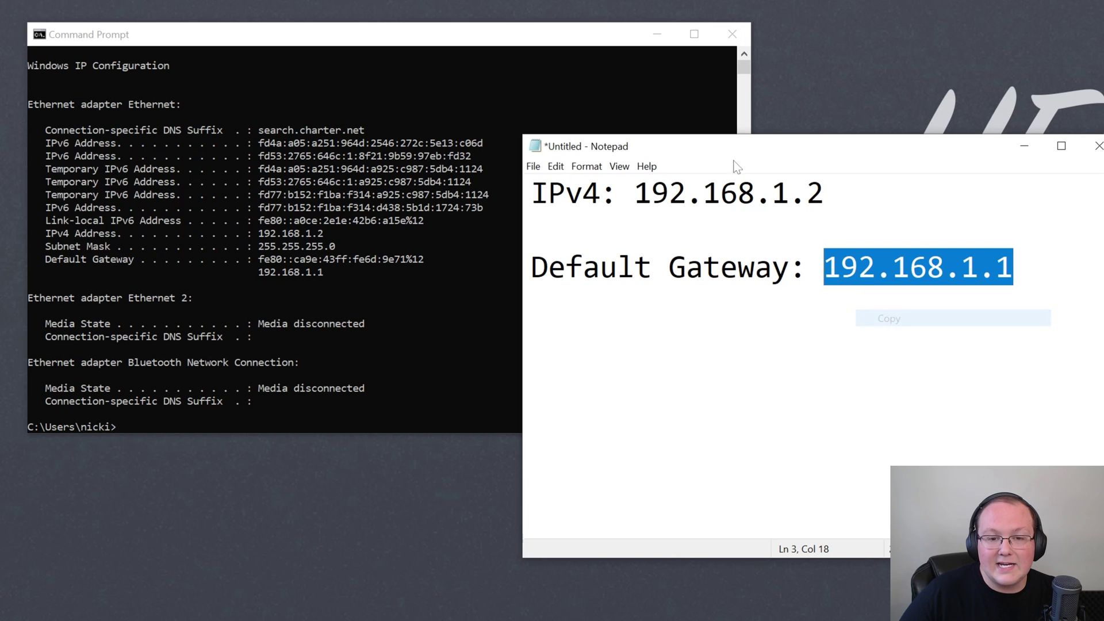
{"action": "left_click", "coordinate": [732, 34]}
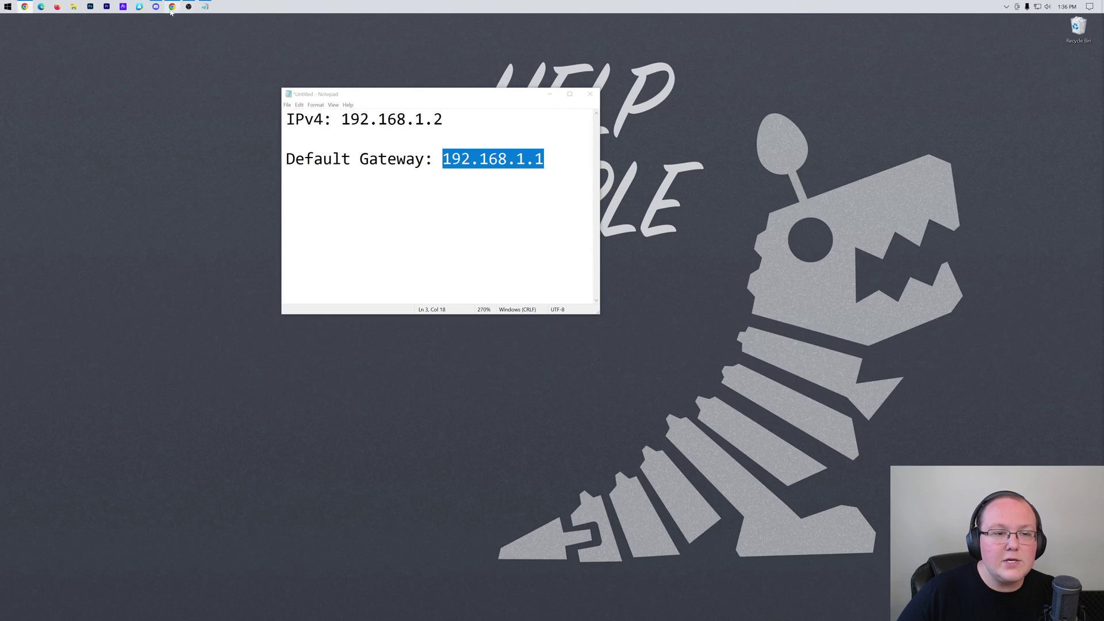
Switch to Chrome and load the copied address 192.168.1.1 in a new tab to reach the router's sign-in form
{"action": "left_click", "coordinate": [172, 7]}
{"action": "key", "text": "ctrl+t"}
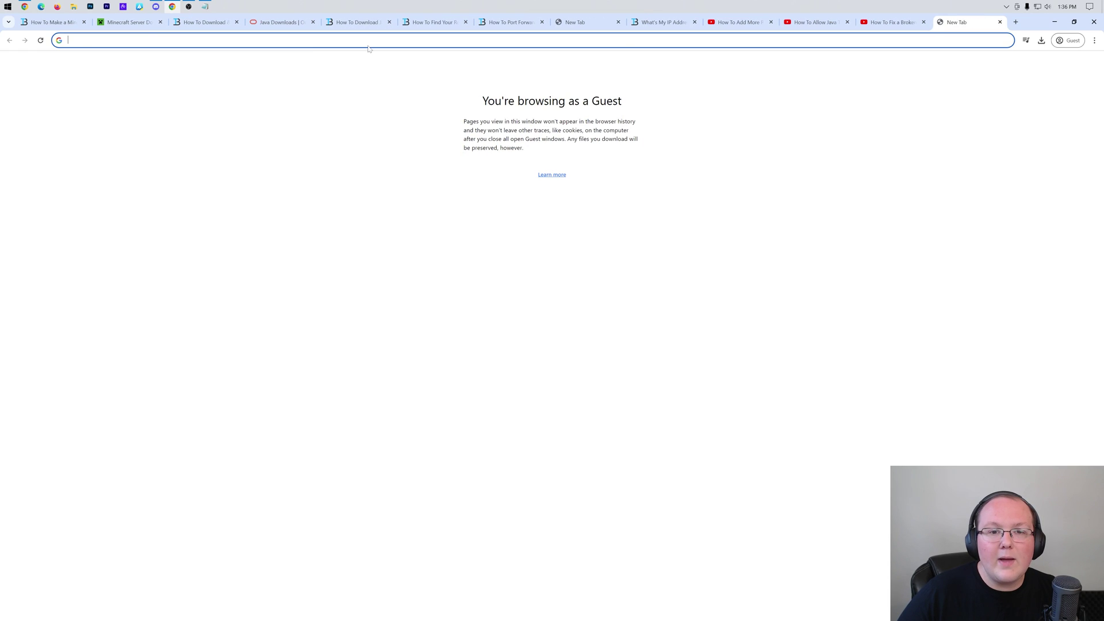
{"action": "key", "text": "ctrl+v"}
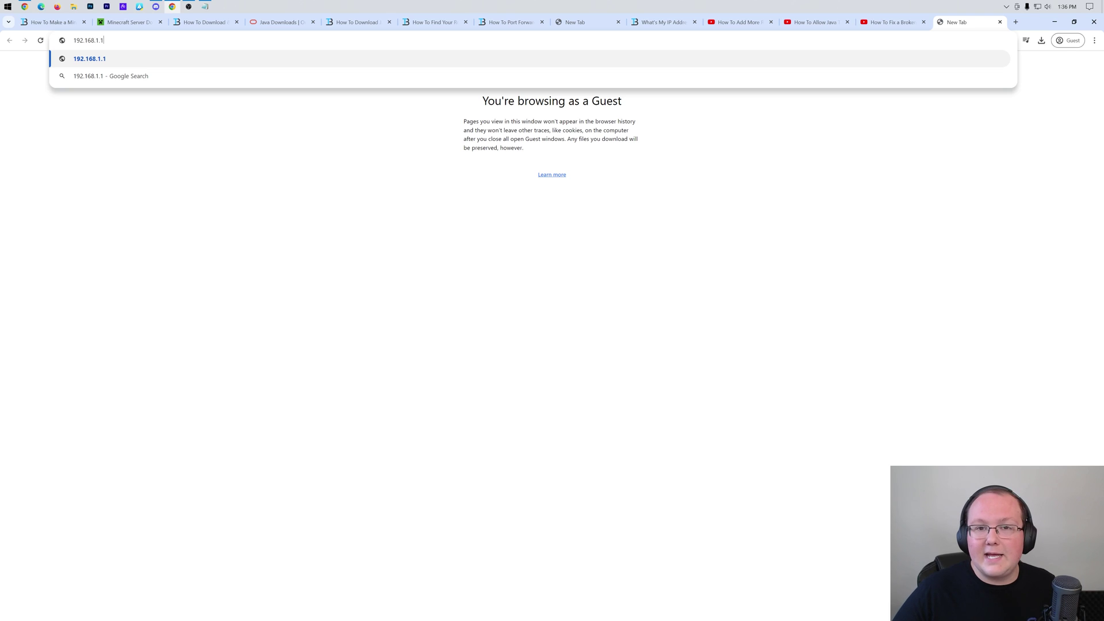
{"action": "key", "text": "Return"}
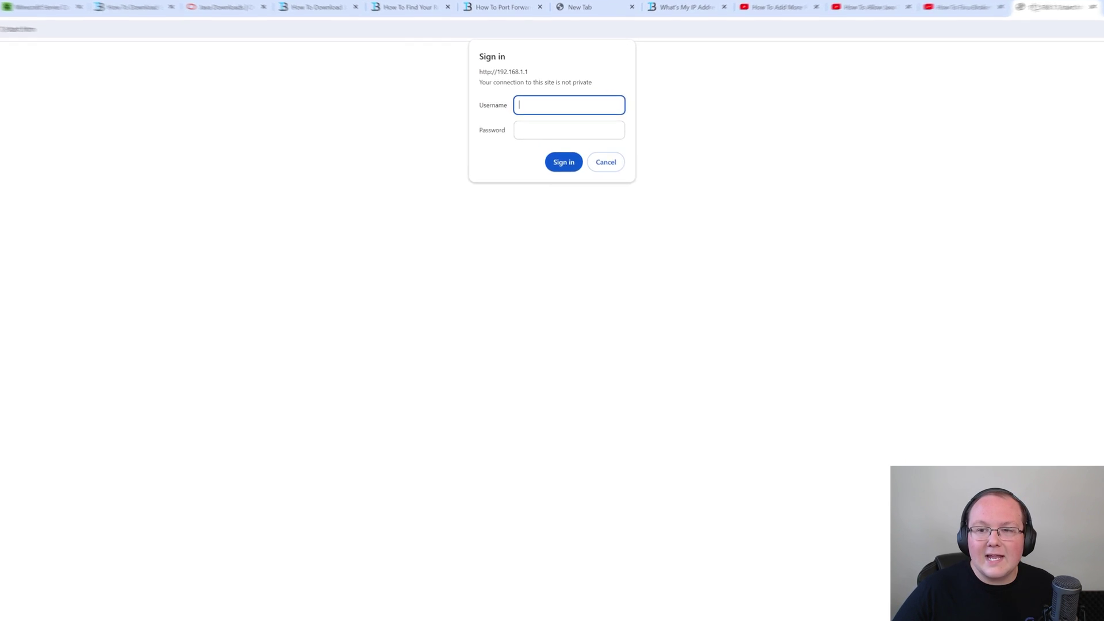
{"action": "left_click", "coordinate": [577, 126]}
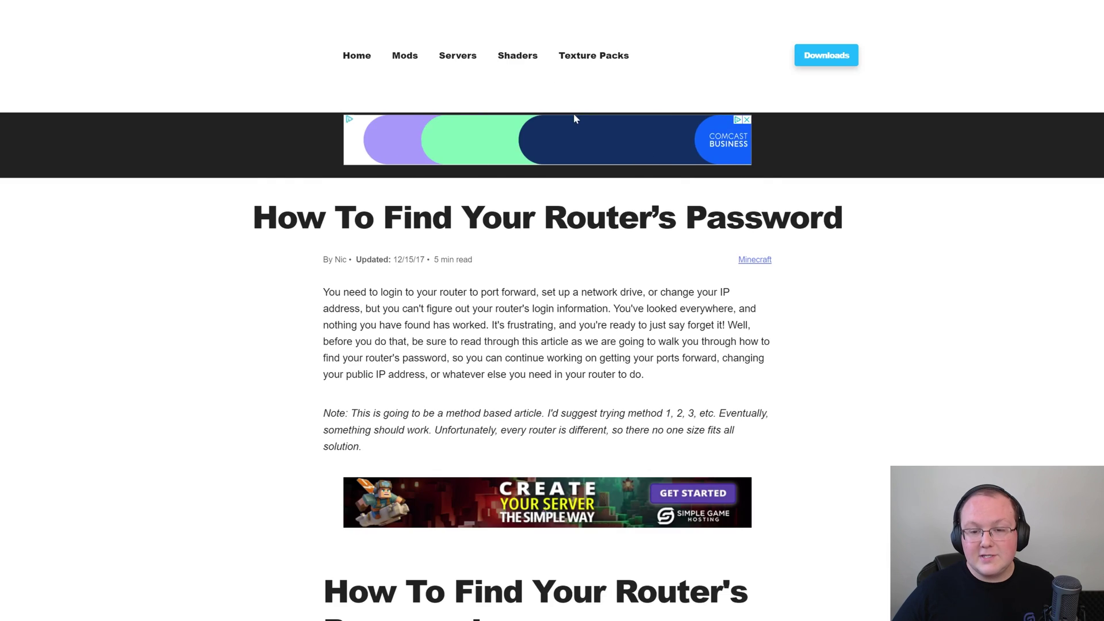
Read through the articles on finding a router's password and port forwarding a router
{"action": "scroll", "coordinate": [574, 113], "scroll_direction": "down", "scroll_amount": 1}
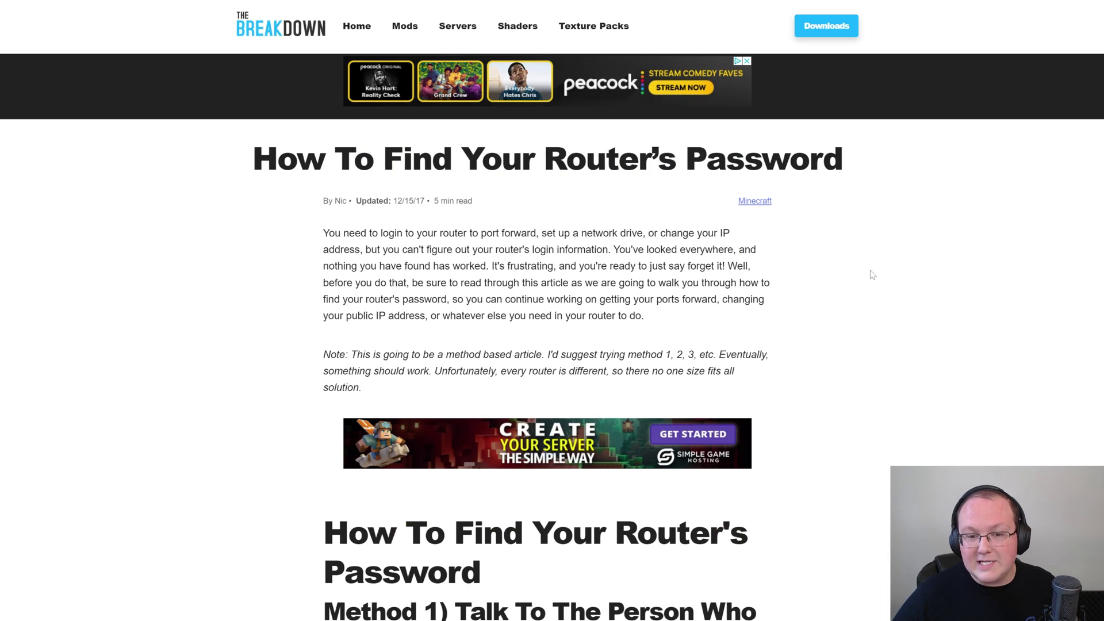
{"action": "scroll", "coordinate": [563, 299], "scroll_direction": "down", "scroll_amount": 8}
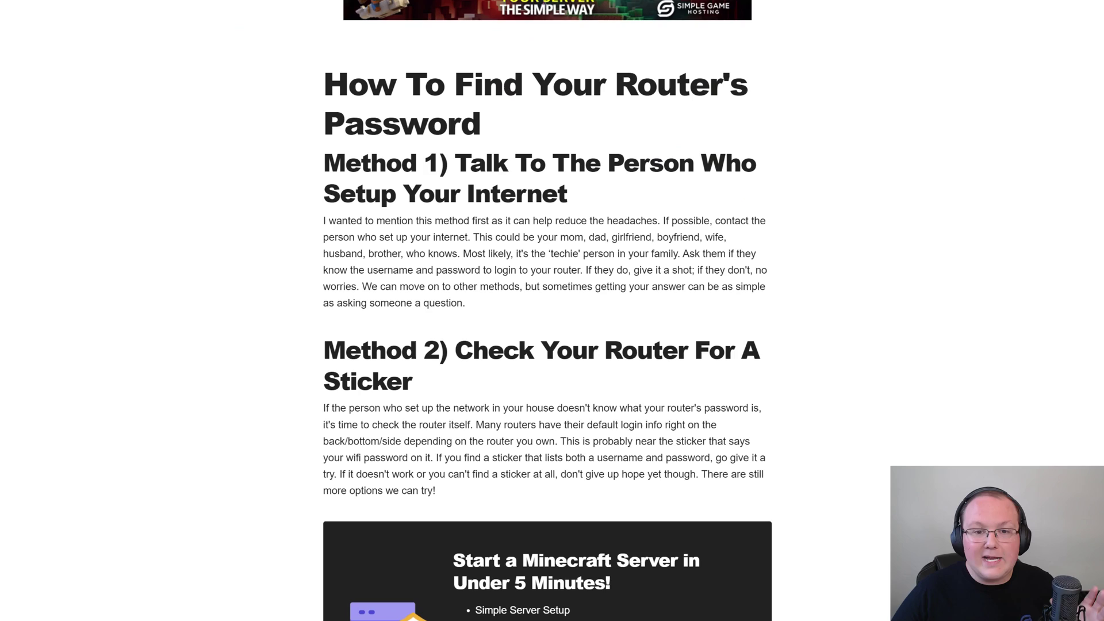
{"action": "scroll", "coordinate": [563, 299], "scroll_direction": "down", "scroll_amount": 11}
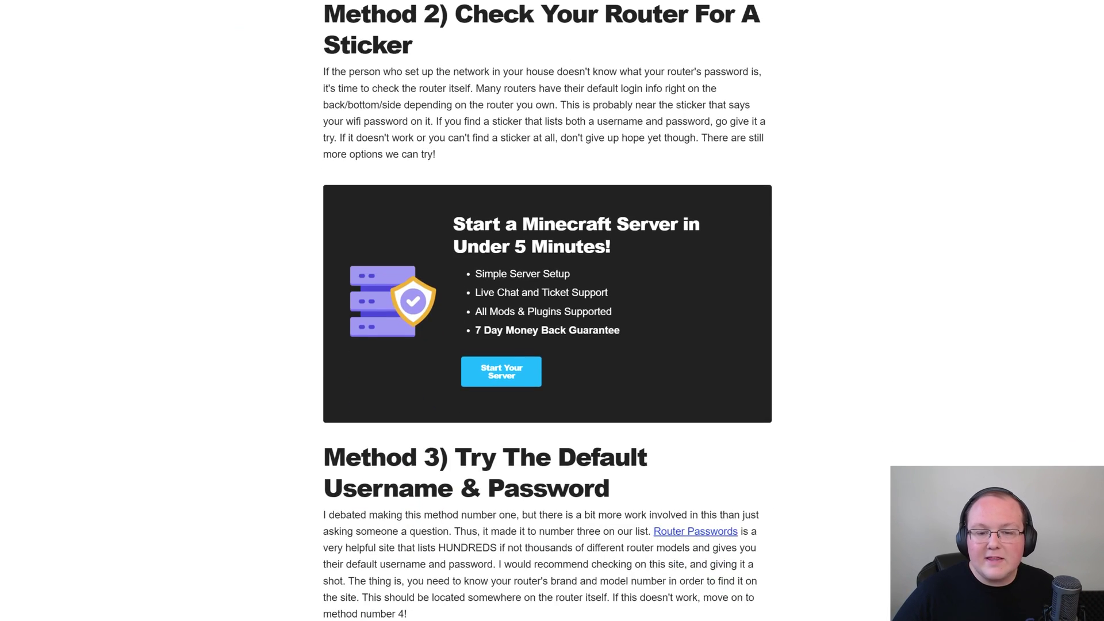
{"action": "scroll", "coordinate": [434, 163], "scroll_direction": "down", "scroll_amount": 9}
{"action": "scroll", "coordinate": [431, 164], "scroll_direction": "up", "scroll_amount": 10}
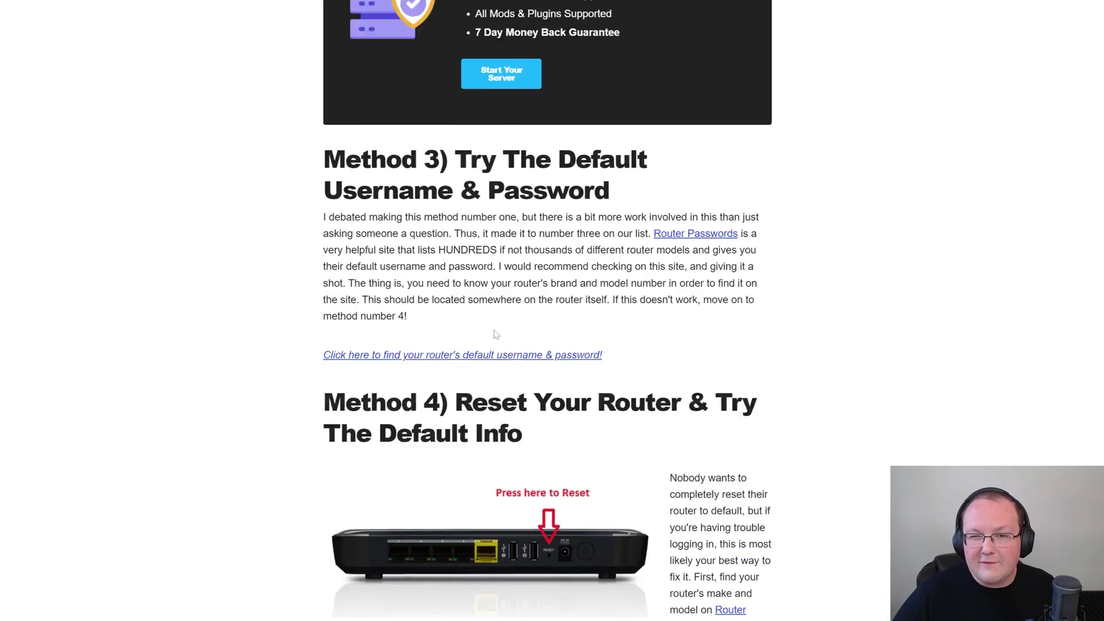
{"action": "scroll", "coordinate": [425, 167], "scroll_direction": "down", "scroll_amount": 2}
{"action": "scroll", "coordinate": [529, 244], "scroll_direction": "down", "scroll_amount": 7}
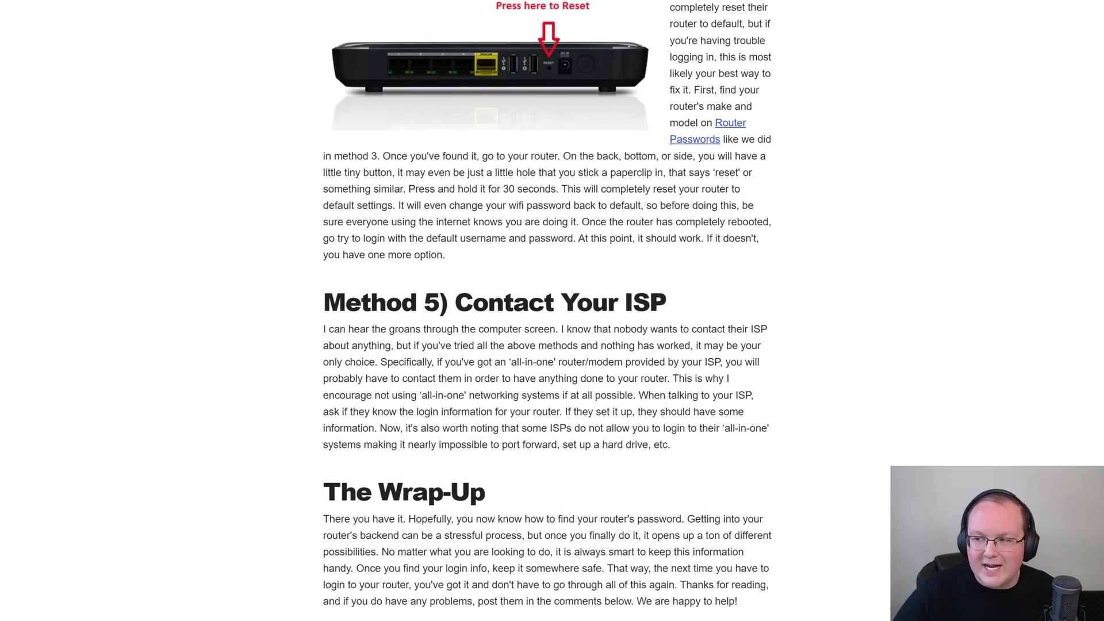
{"action": "scroll", "coordinate": [513, 317], "scroll_direction": "up", "scroll_amount": 5}
{"action": "scroll", "coordinate": [479, 244], "scroll_direction": "up", "scroll_amount": 1}
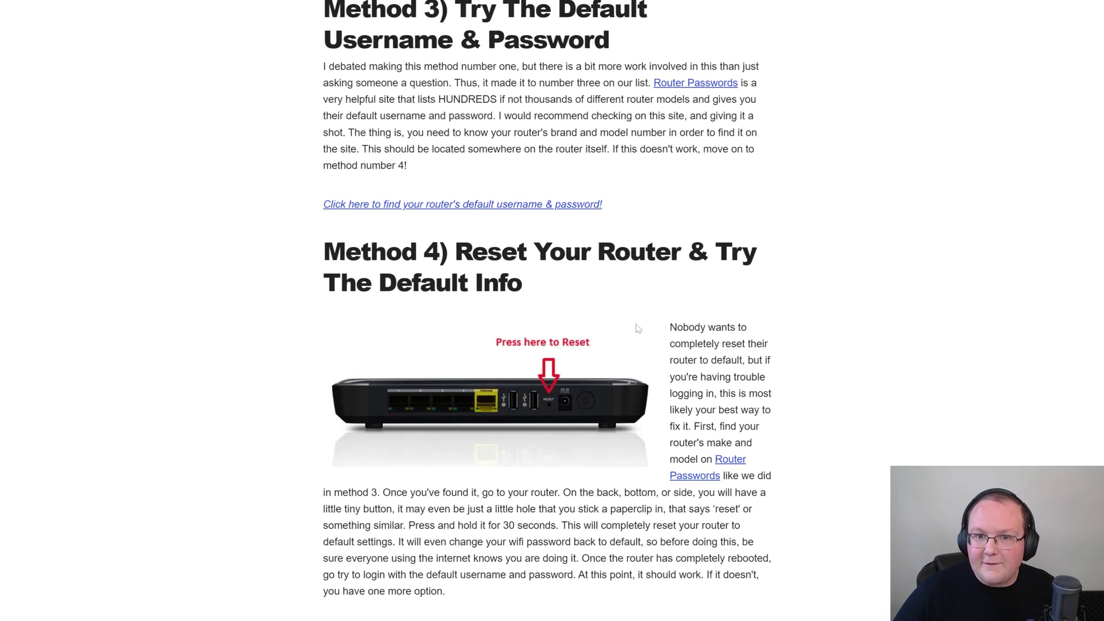
{"action": "scroll", "coordinate": [479, 245], "scroll_direction": "down", "scroll_amount": 2}
{"action": "scroll", "coordinate": [517, 230], "scroll_direction": "up", "scroll_amount": 4}
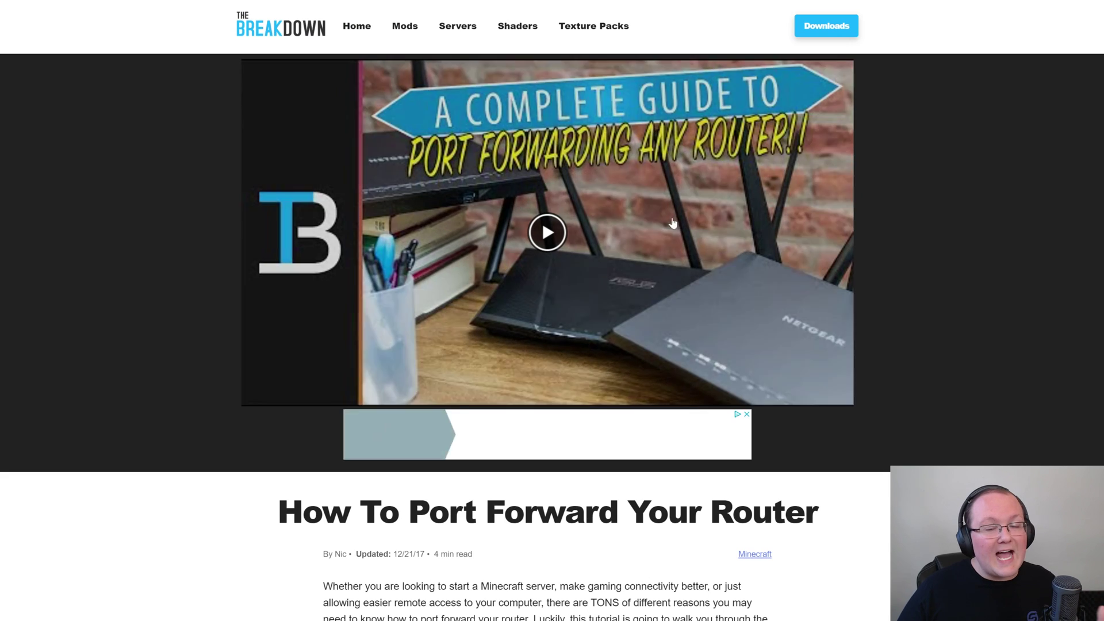
{"action": "scroll", "coordinate": [987, 387], "scroll_direction": "down", "scroll_amount": 3}
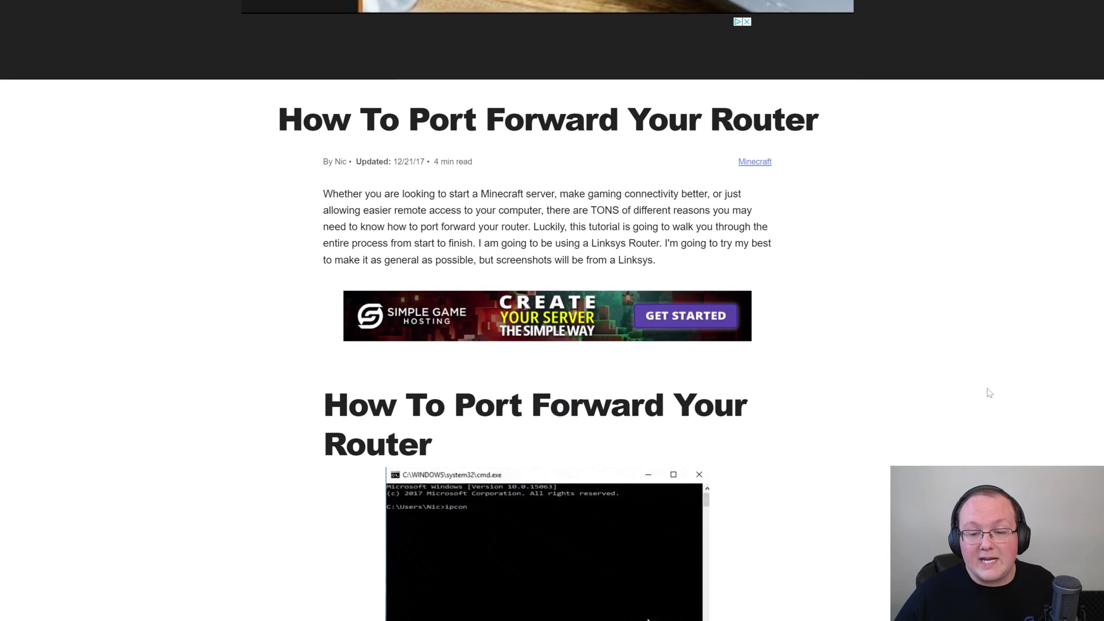
{"action": "scroll", "coordinate": [989, 390], "scroll_direction": "down", "scroll_amount": 10}
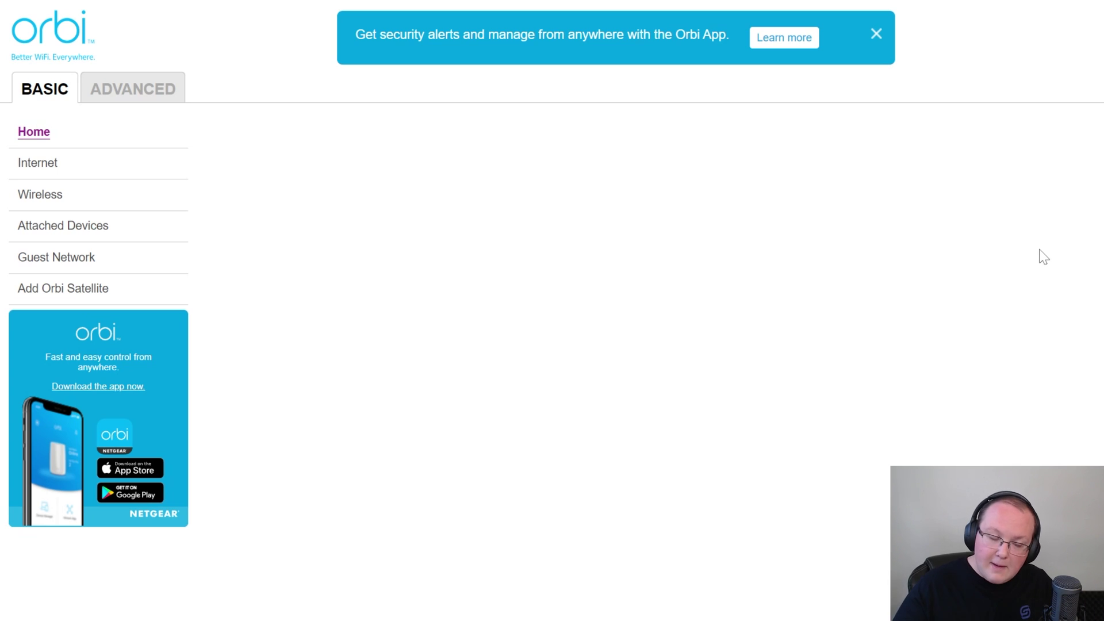
Go to Port Forwarding / Port Triggering in the Orbi router's advanced settings and open the form for a new custom service
{"action": "left_click", "coordinate": [115, 83]}
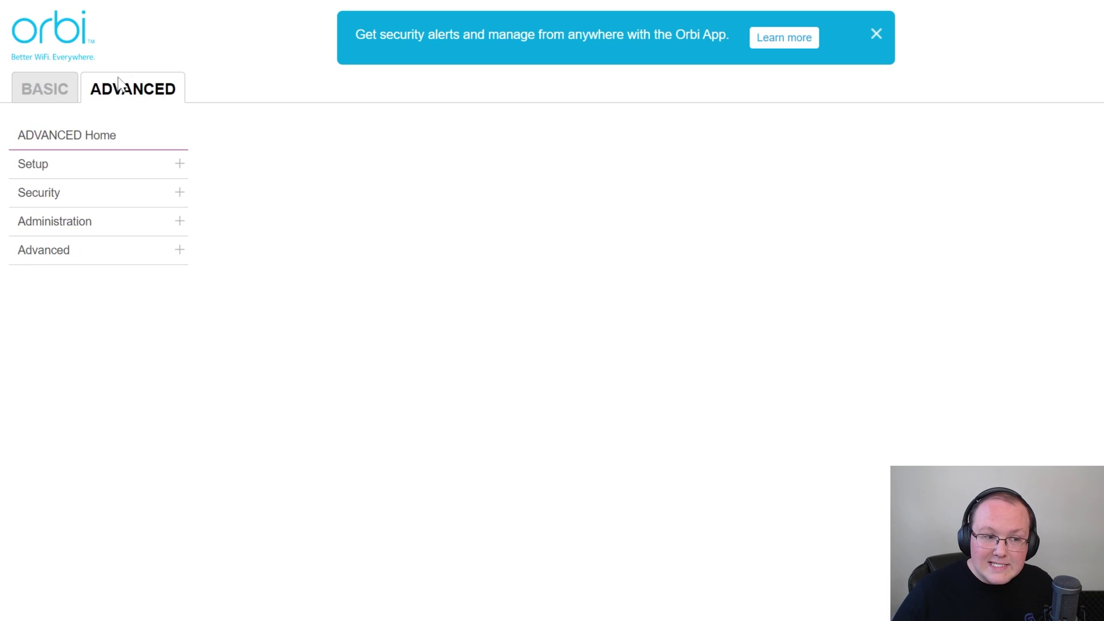
{"action": "left_click", "coordinate": [111, 252]}
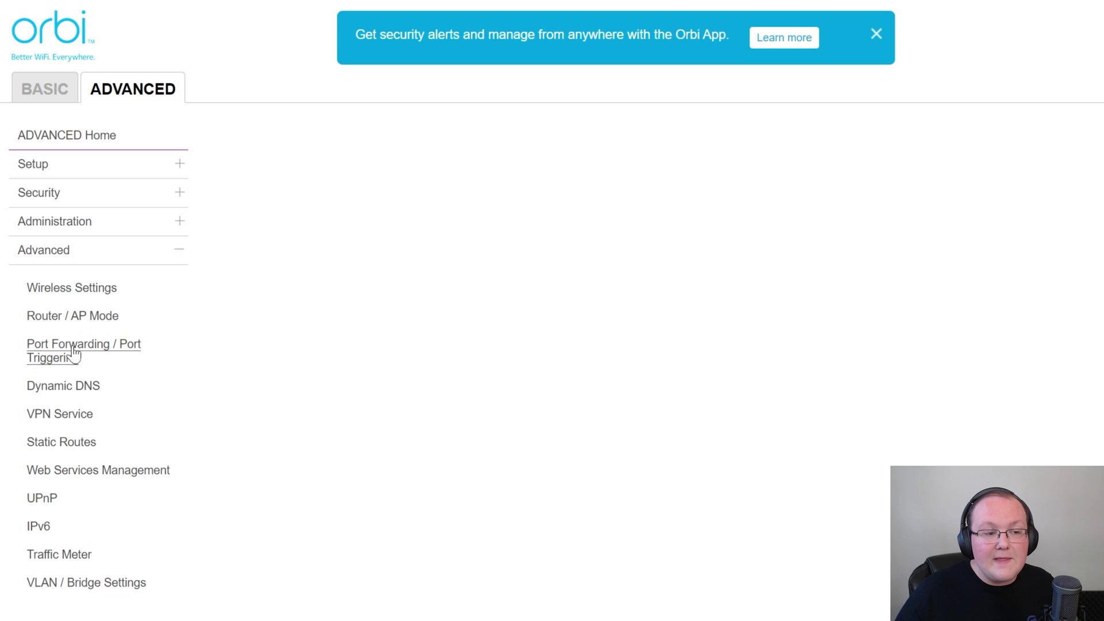
{"action": "left_click", "coordinate": [141, 357]}
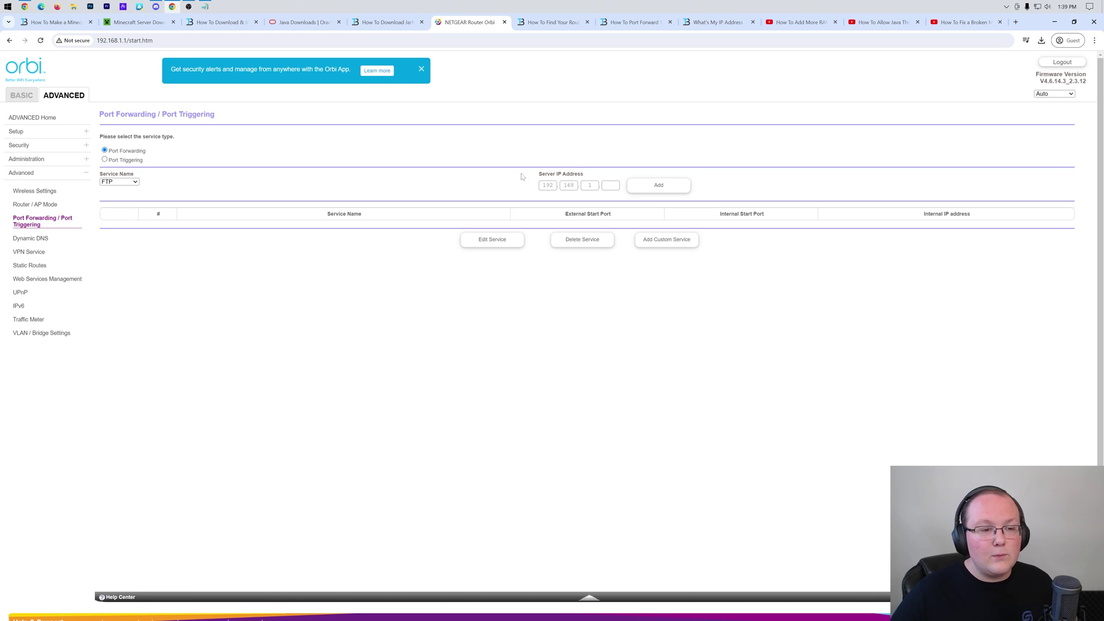
{"action": "left_click", "coordinate": [686, 243]}
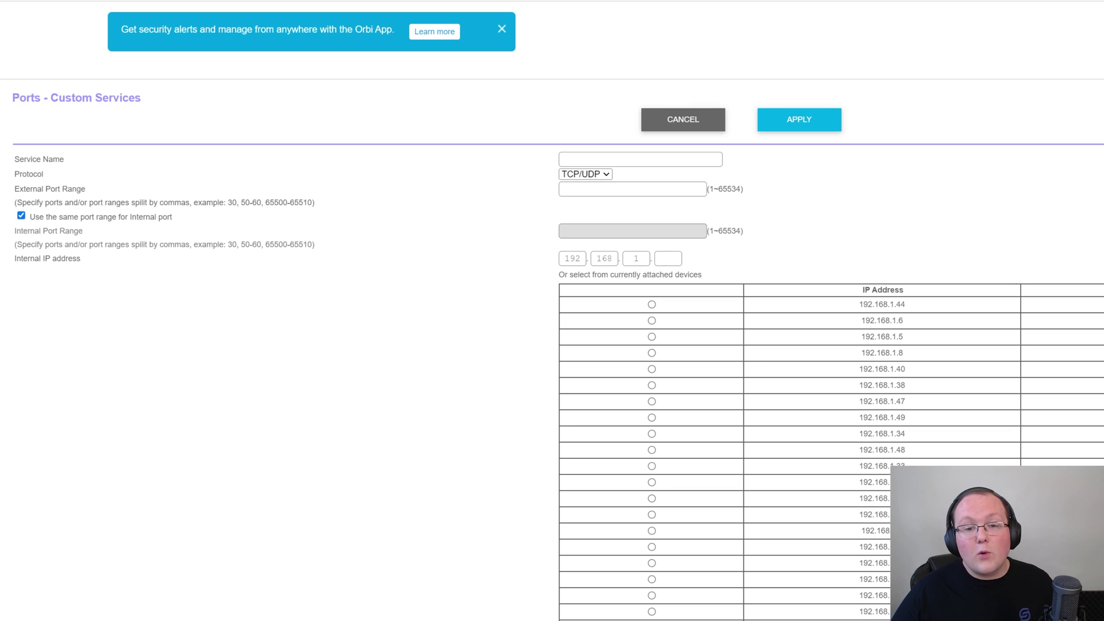
Name the custom service Minecraft Server and choose TCP/UDP as its protocol
{"action": "left_click", "coordinate": [603, 161]}
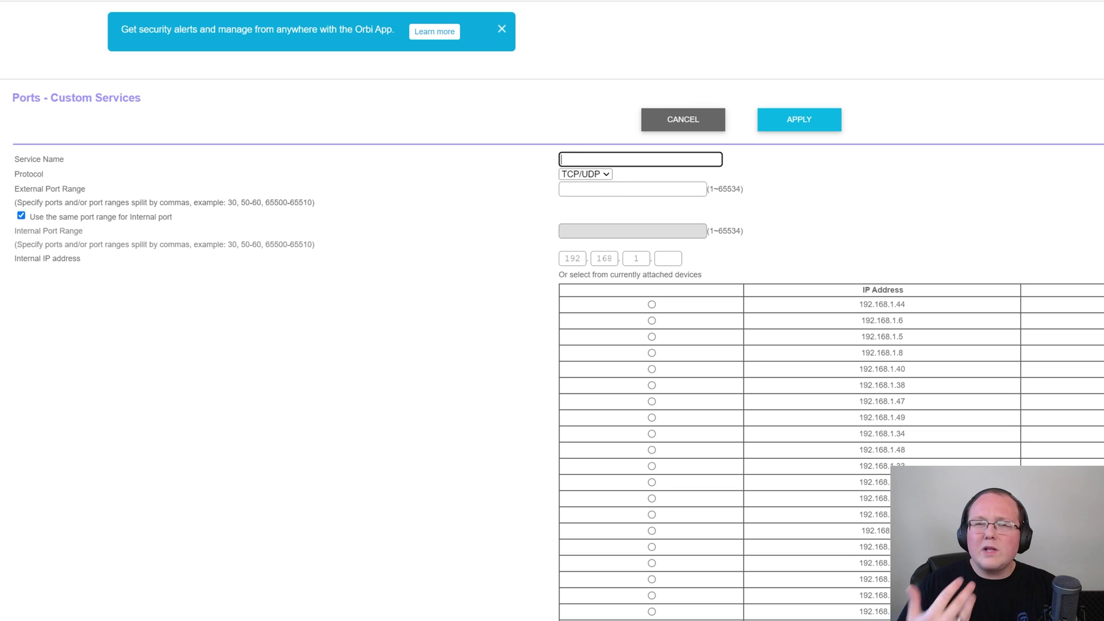
{"action": "type", "text": "Minecraft Server"}
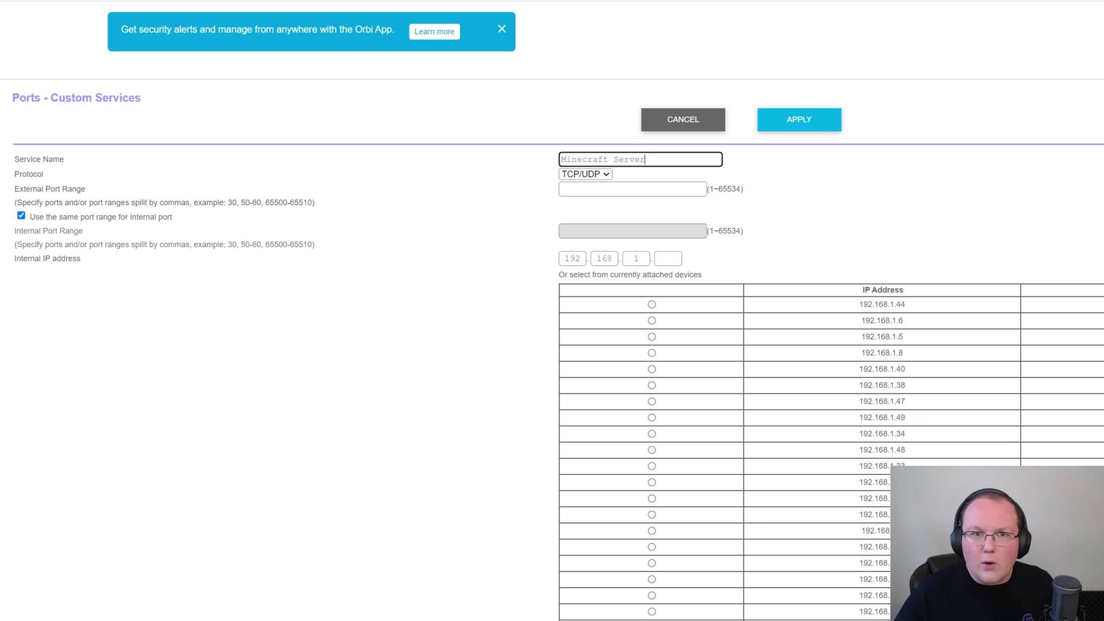
{"action": "left_click", "coordinate": [604, 174]}
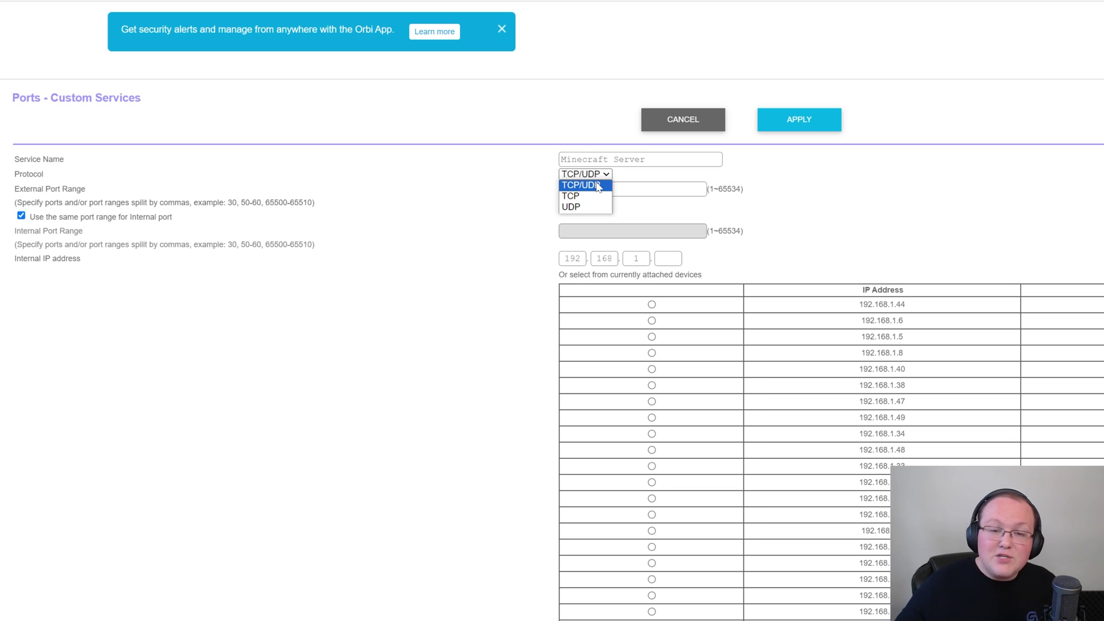
{"action": "left_click", "coordinate": [599, 187]}
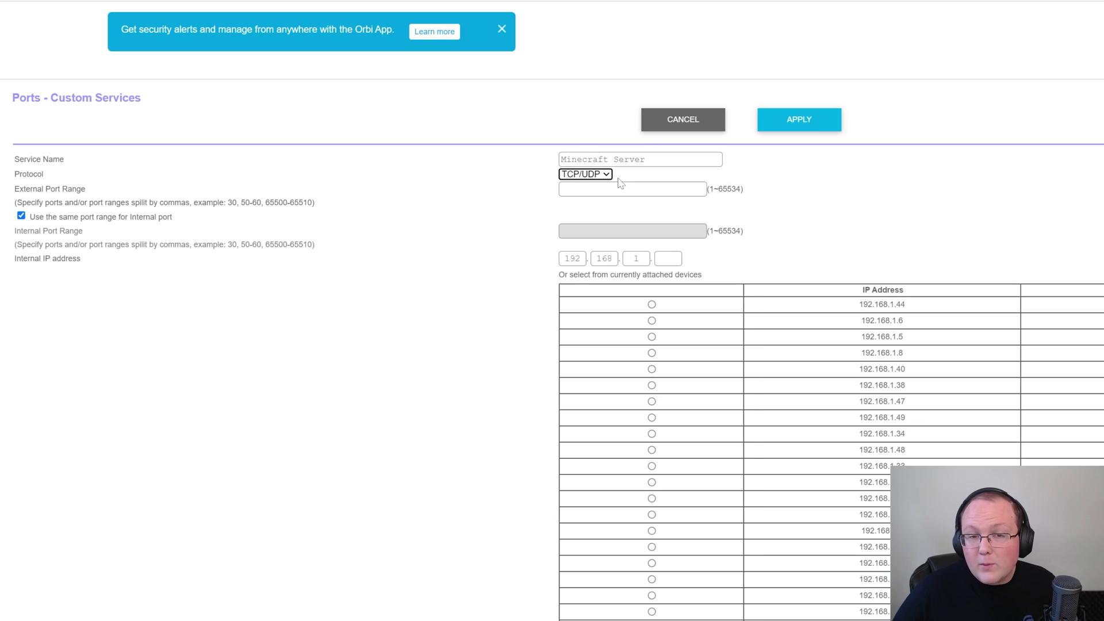
{"action": "left_click", "coordinate": [606, 175]}
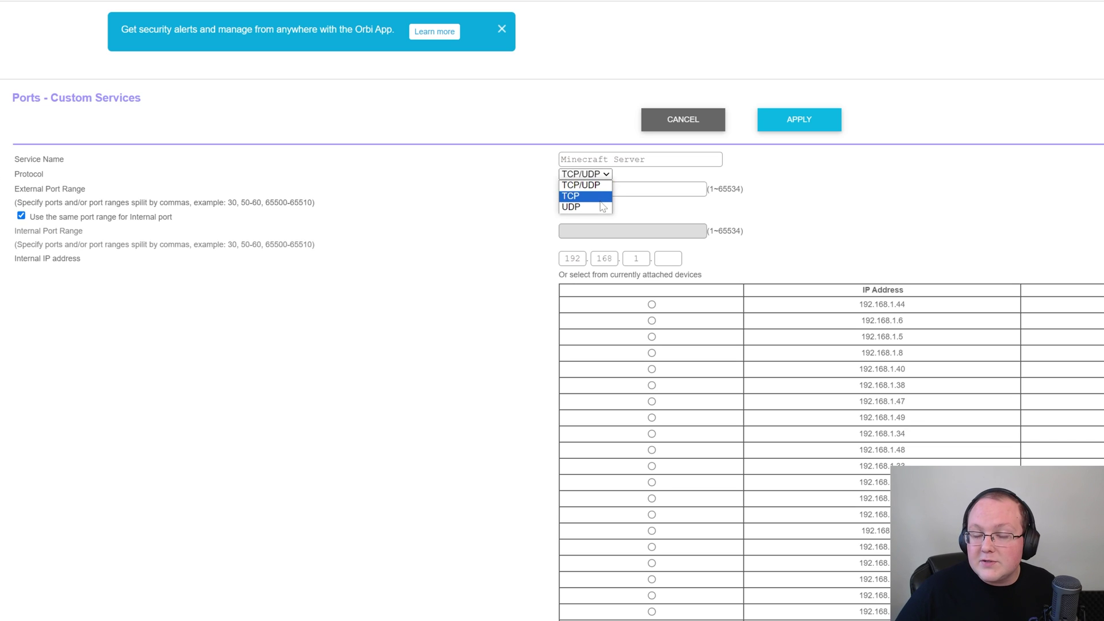
{"action": "left_click", "coordinate": [598, 185]}
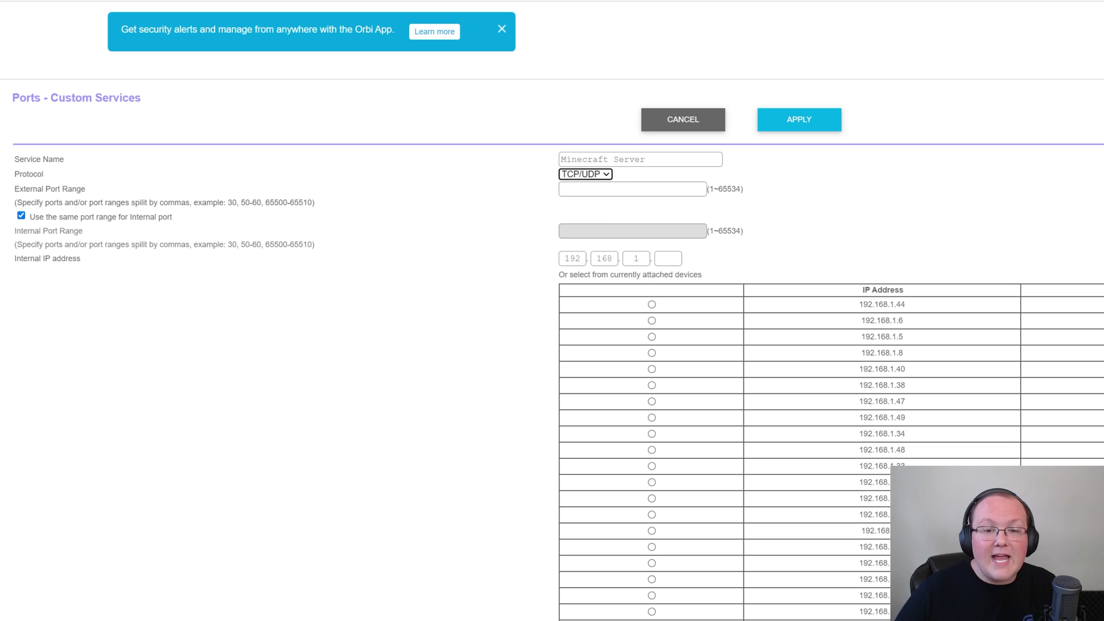
{"action": "left_click", "coordinate": [827, 175]}
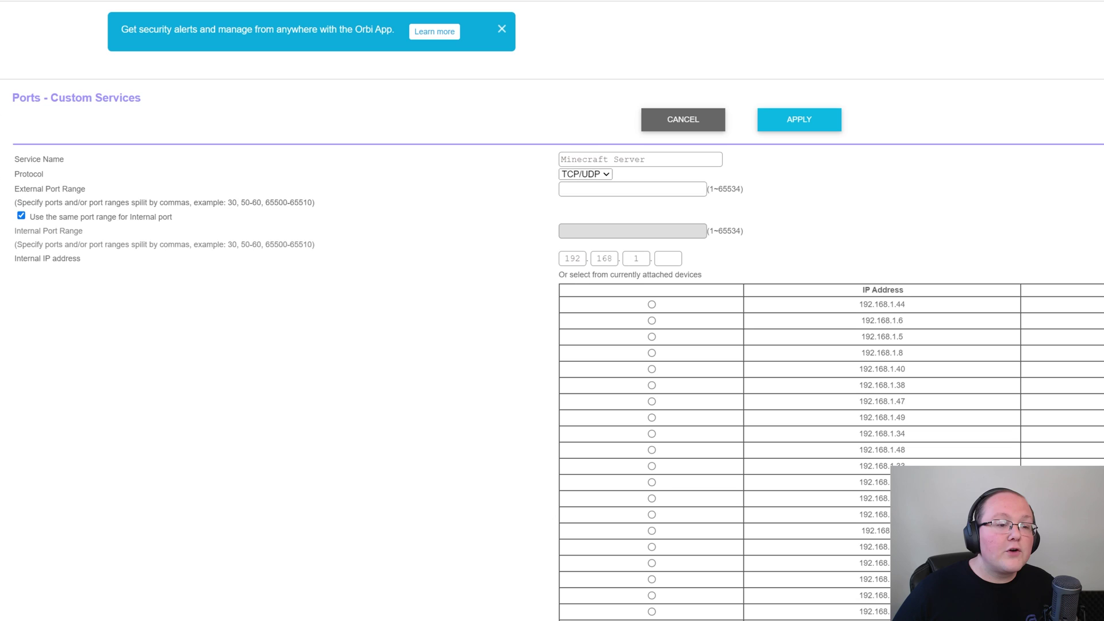
Turn off using the same port range for the internal port and set both the external and internal port ranges to 25565
{"action": "left_click", "coordinate": [21, 215]}
{"action": "left_click_drag", "start_coordinate": [15, 190], "coordinate": [64, 190]}
{"action": "left_click_drag", "start_coordinate": [15, 231], "coordinate": [54, 230]}
{"action": "left_click", "coordinate": [54, 231]}
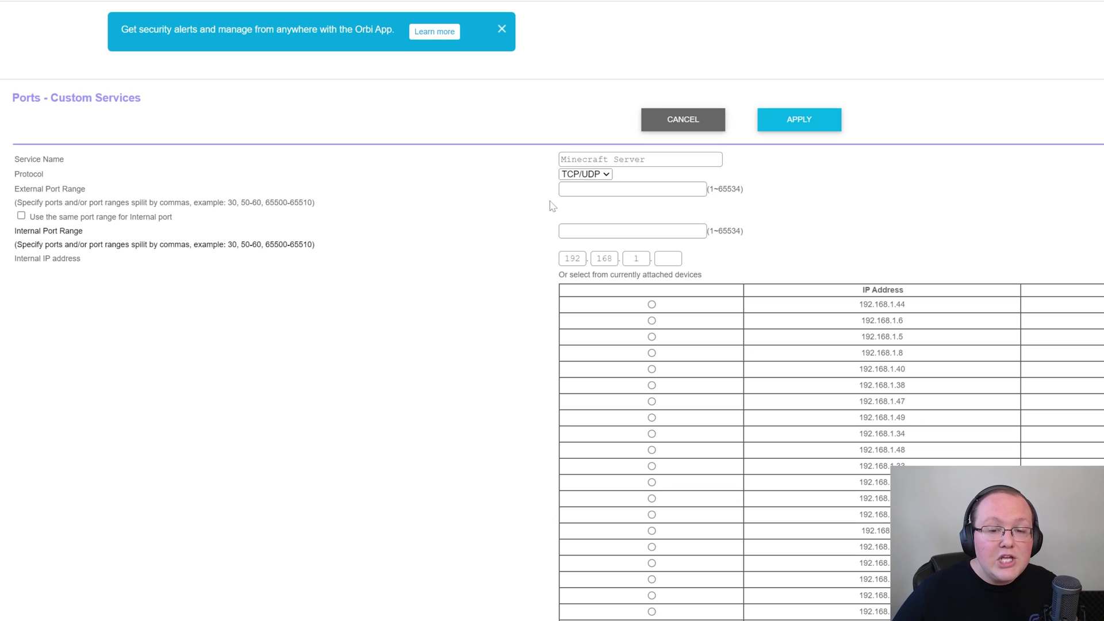
{"action": "left_click", "coordinate": [632, 189]}
{"action": "type", "text": "25565"}
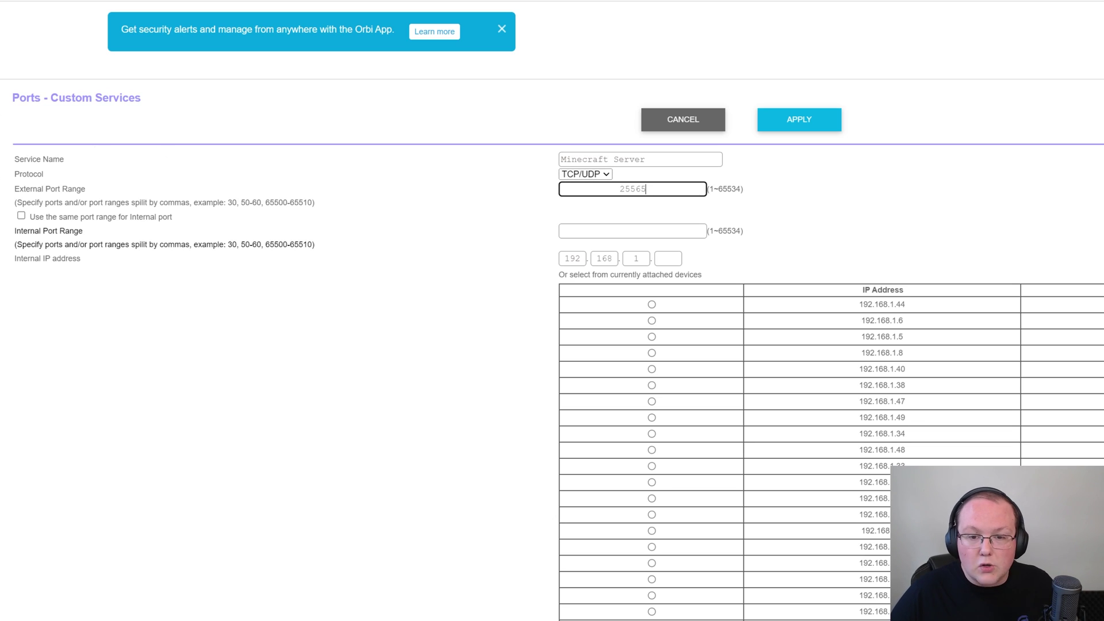
{"action": "key", "text": "Tab"}
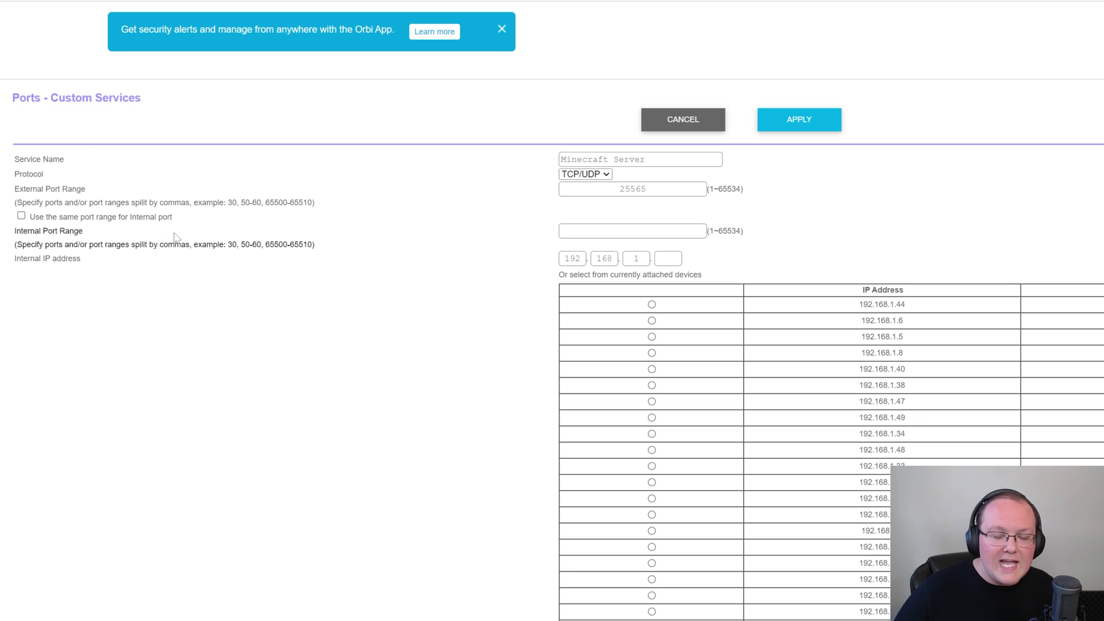
{"action": "key", "text": "Tab"}
{"action": "type", "text": "25565"}
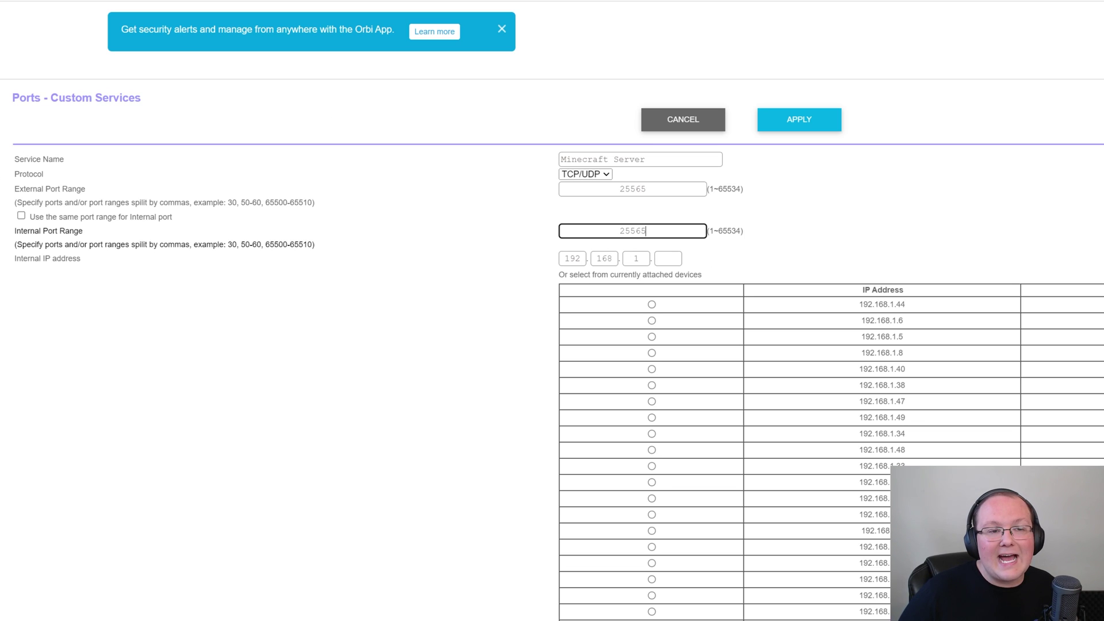
Look up the IPv4 address in the Notepad note, complete the internal IP address as 192.168.1.2 and apply the custom service
{"action": "key", "text": "alt+Tab"}
{"action": "key", "text": "Up"}
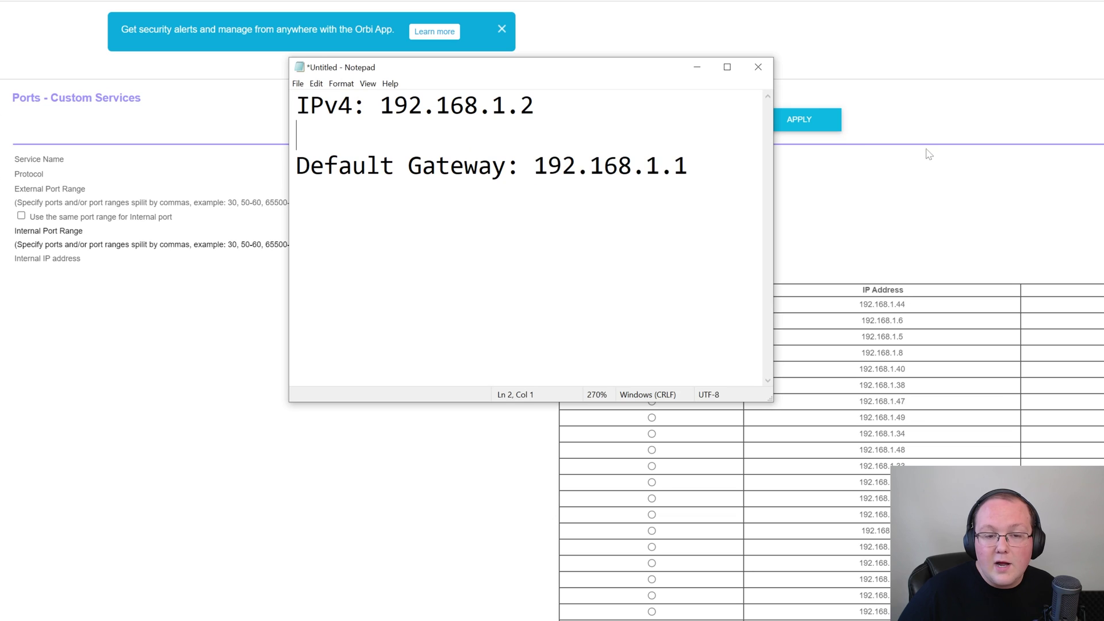
{"action": "key", "text": "alt+Tab"}
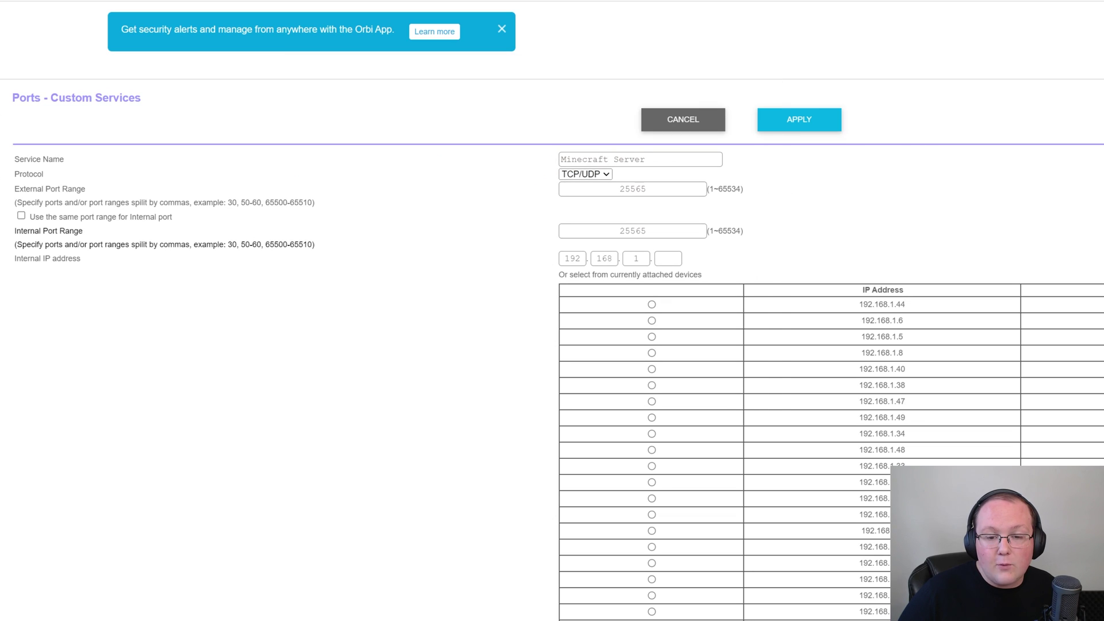
{"action": "left_click", "coordinate": [667, 258]}
{"action": "type", "text": "2"}
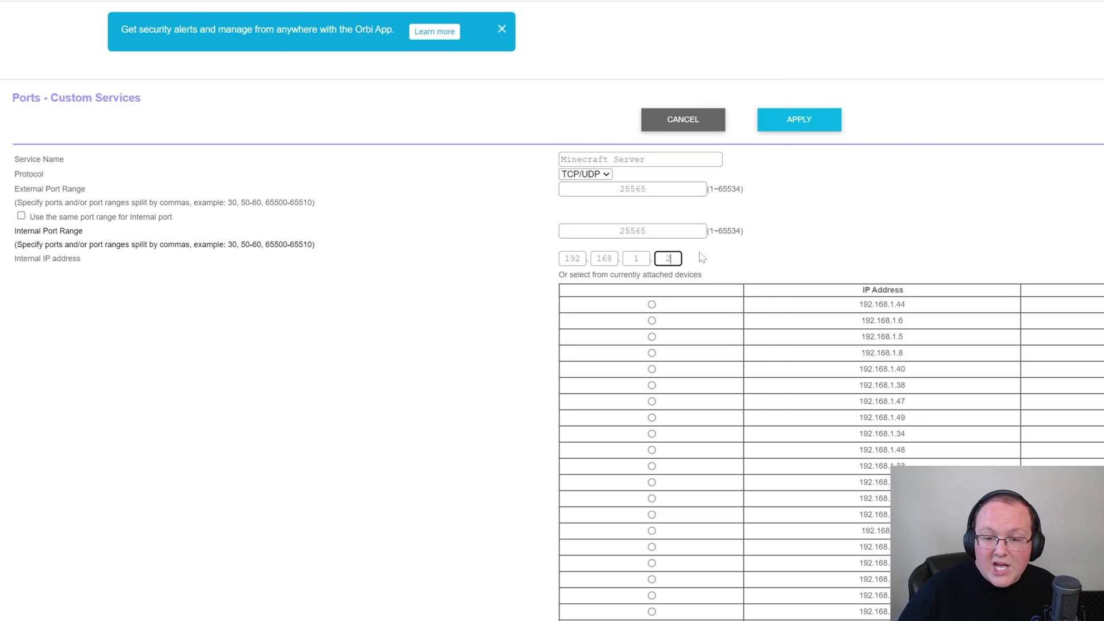
{"action": "left_click", "coordinate": [702, 257]}
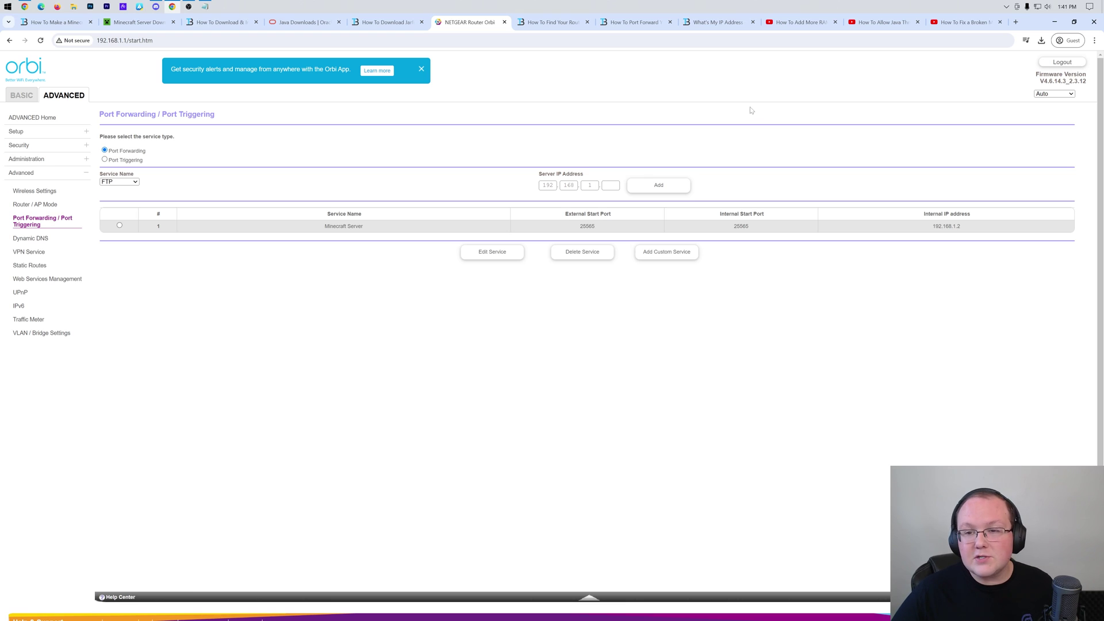
Open the What's My IP Address page and copy the public IP address shown there
{"action": "left_click", "coordinate": [719, 22]}
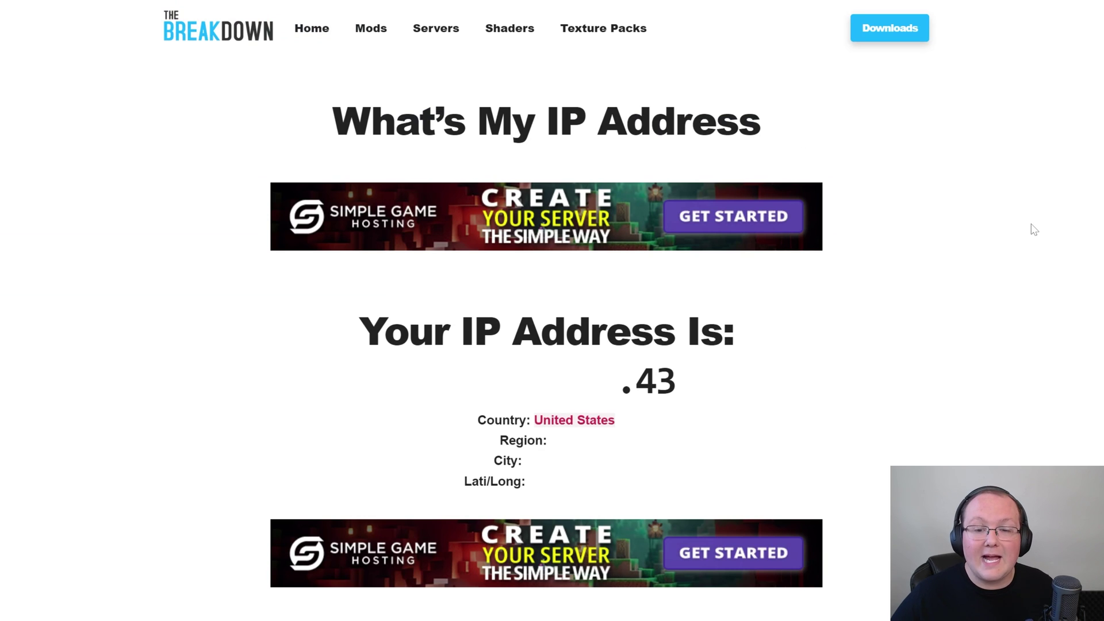
{"action": "left_click", "coordinate": [454, 378]}
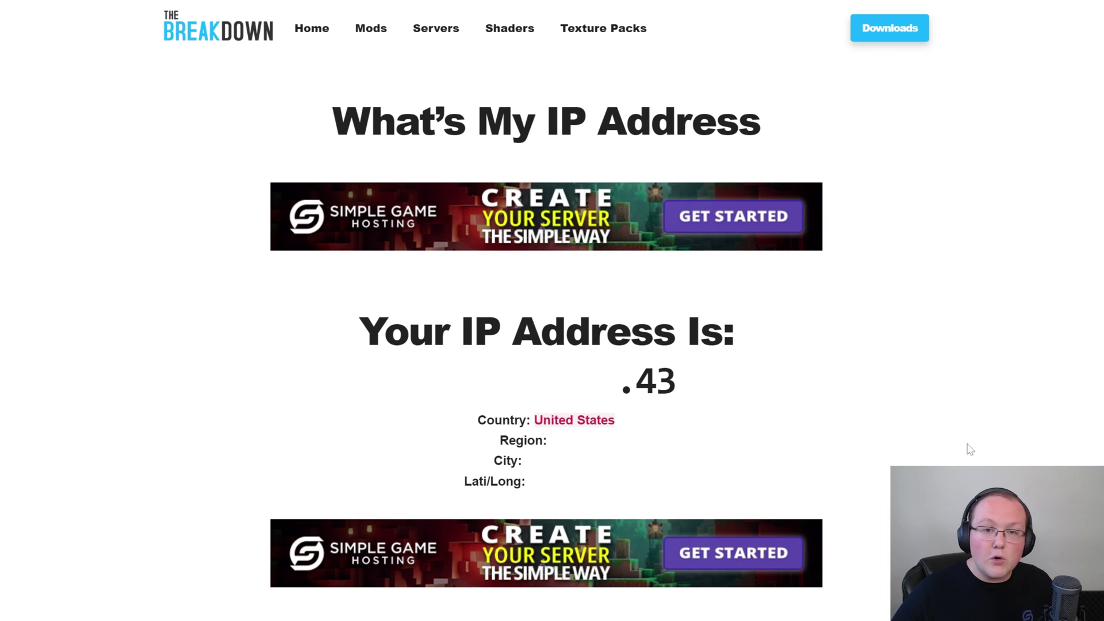
{"action": "left_click", "coordinate": [678, 371]}
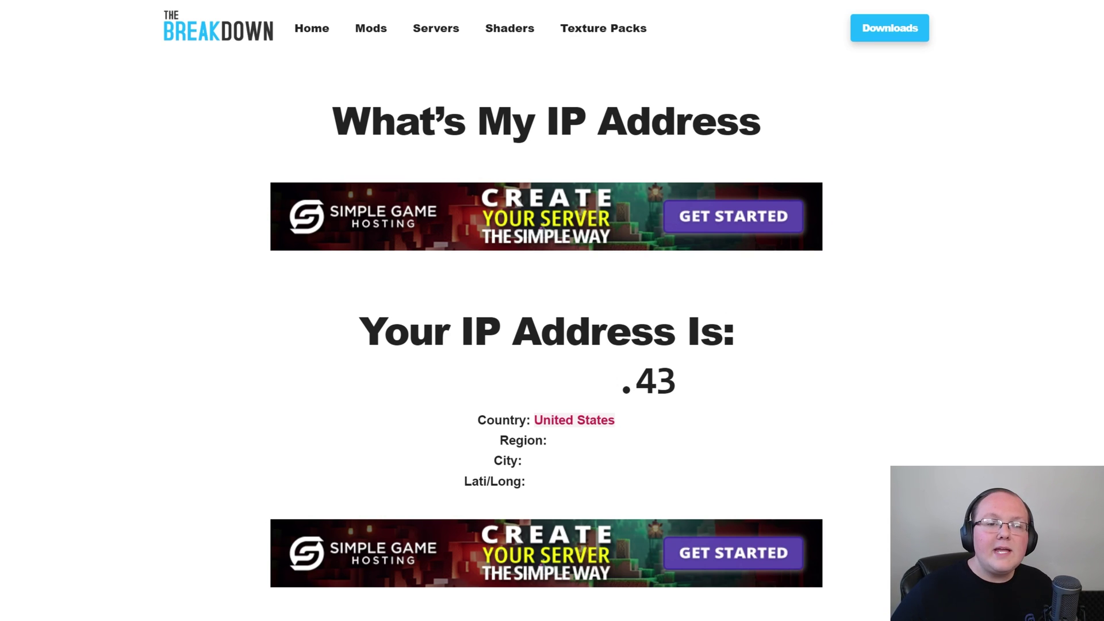
{"action": "left_click", "coordinate": [460, 27]}
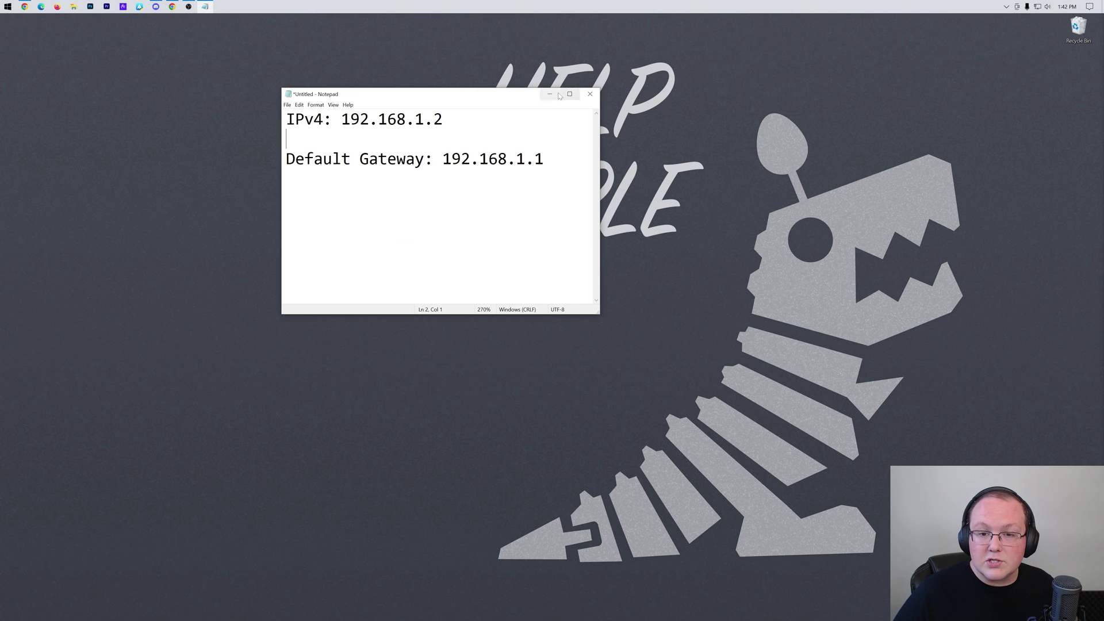
Put the note away, run server.jar from the Minecraft 1.20.6 Server folder on the desktop and close the folder
{"action": "left_click", "coordinate": [589, 92]}
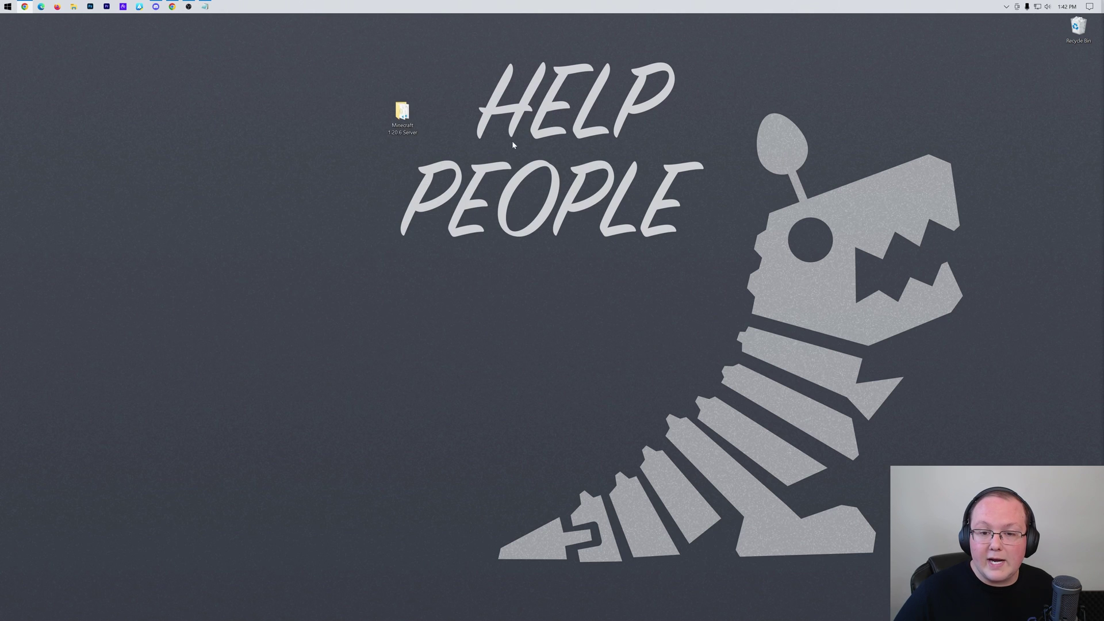
{"action": "double_click", "coordinate": [412, 122]}
{"action": "double_click", "coordinate": [453, 262]}
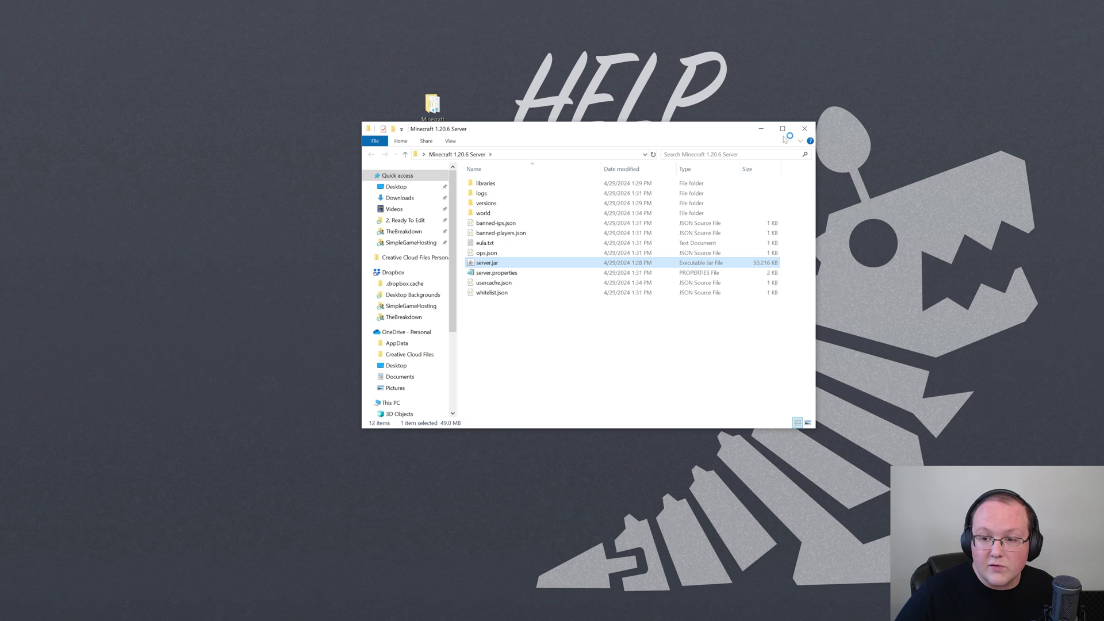
{"action": "left_click", "coordinate": [804, 128]}
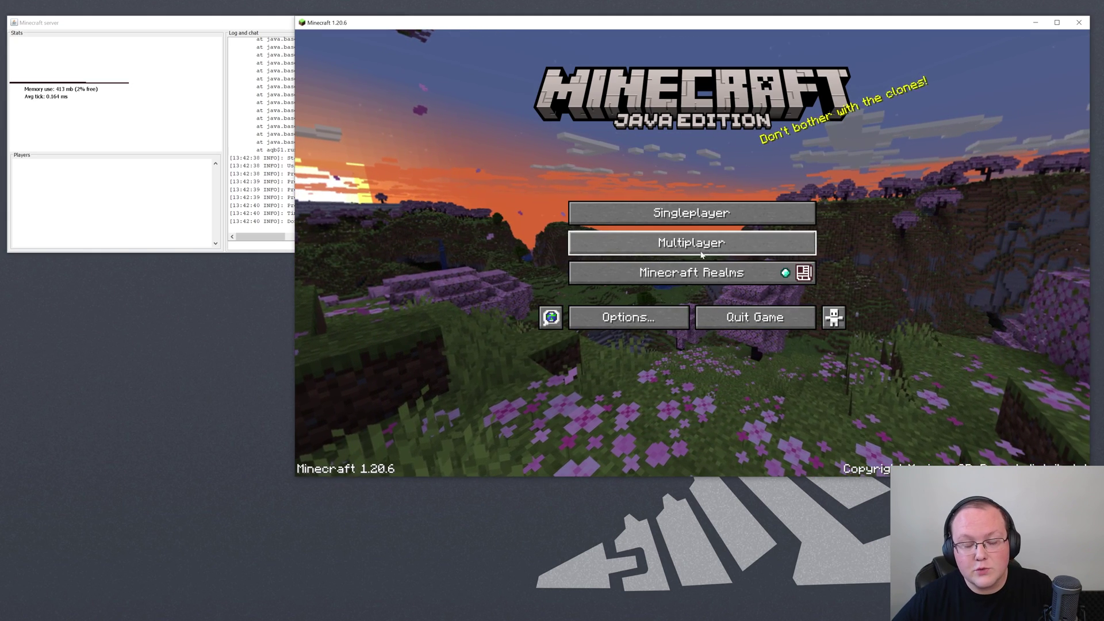
In Minecraft's multiplayer server list, add a server named Public IP with the copied public IP address as its address
{"action": "left_click", "coordinate": [686, 251]}
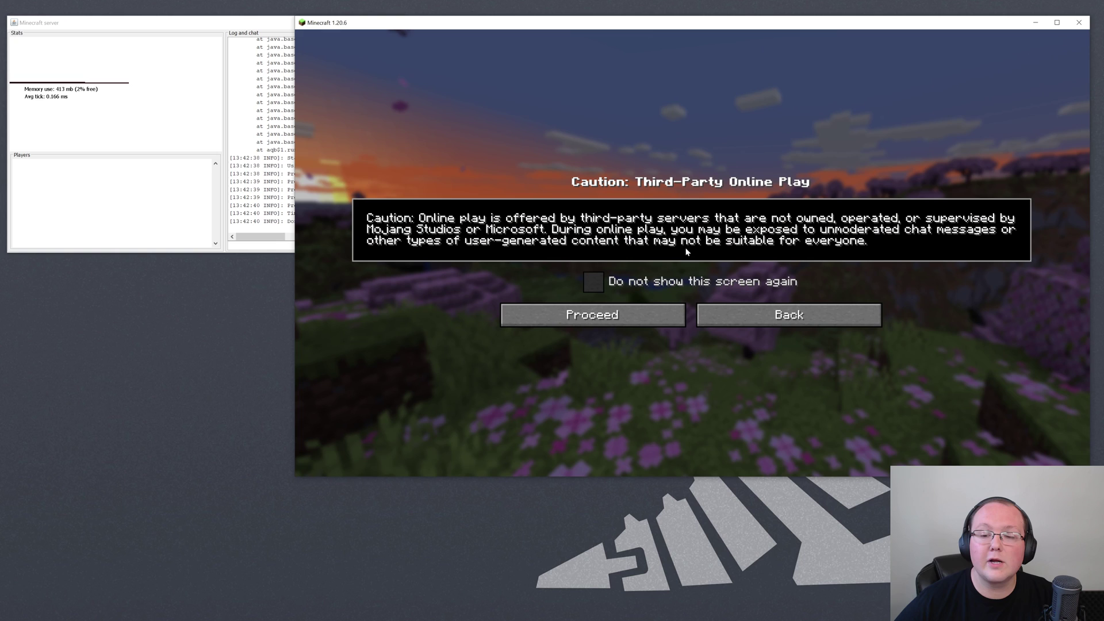
{"action": "left_click", "coordinate": [652, 319]}
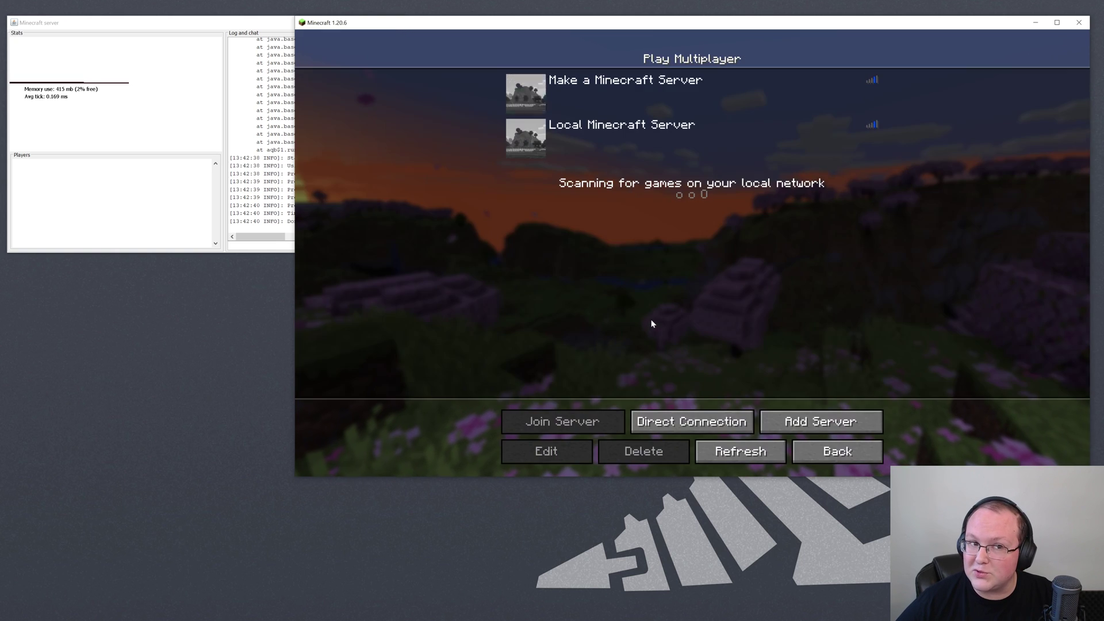
{"action": "left_click", "coordinate": [853, 430]}
{"action": "key", "text": "ctrl+a"}
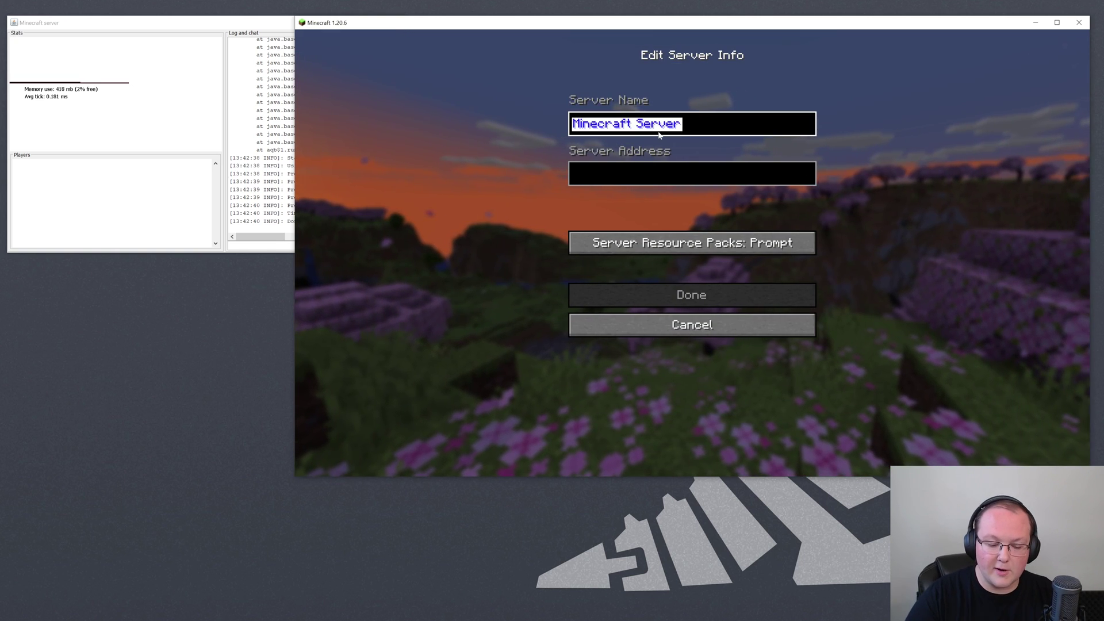
{"action": "type", "text": "Public IP"}
{"action": "key", "text": "Tab"}
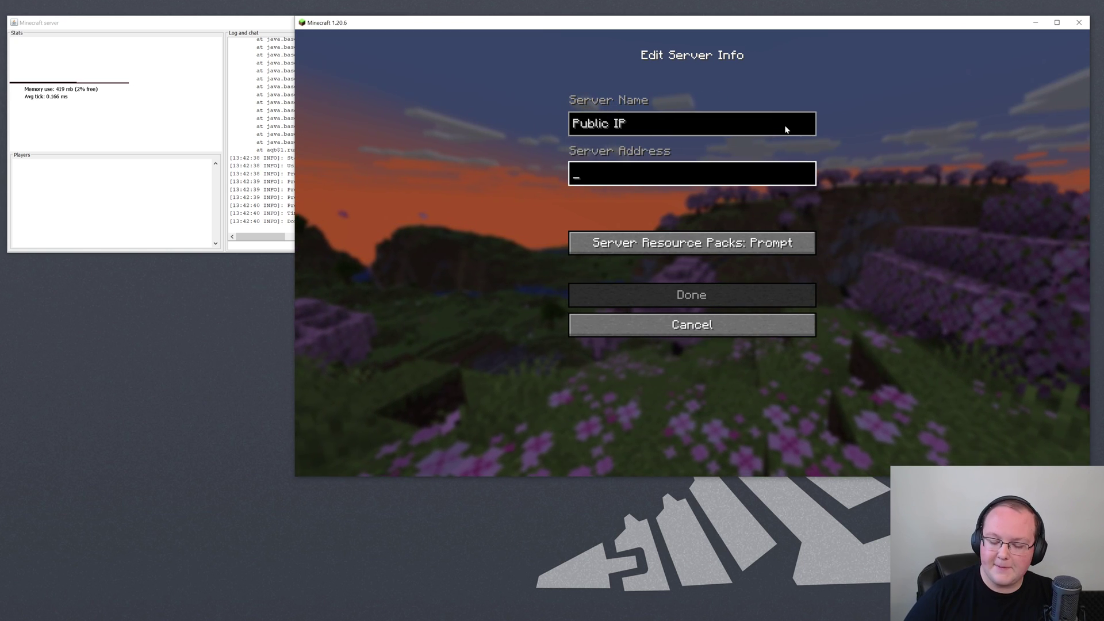
{"action": "key", "text": "ctrl+v"}
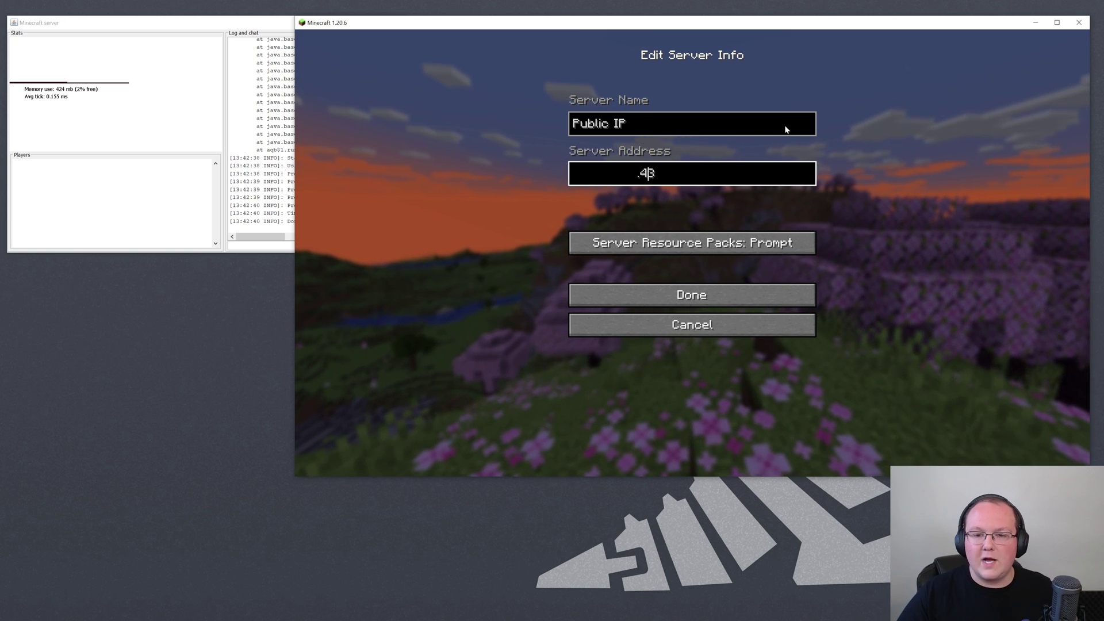
{"action": "left_click", "coordinate": [766, 297]}
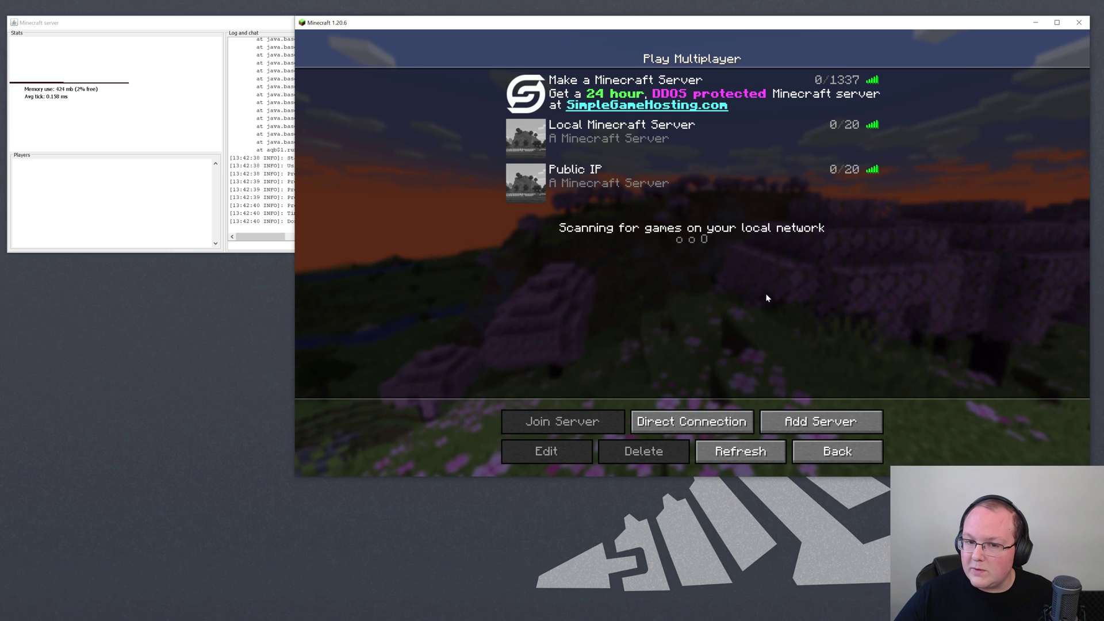
Join the Public IP server and walk forward through its world along the water
{"action": "double_click", "coordinate": [686, 181]}
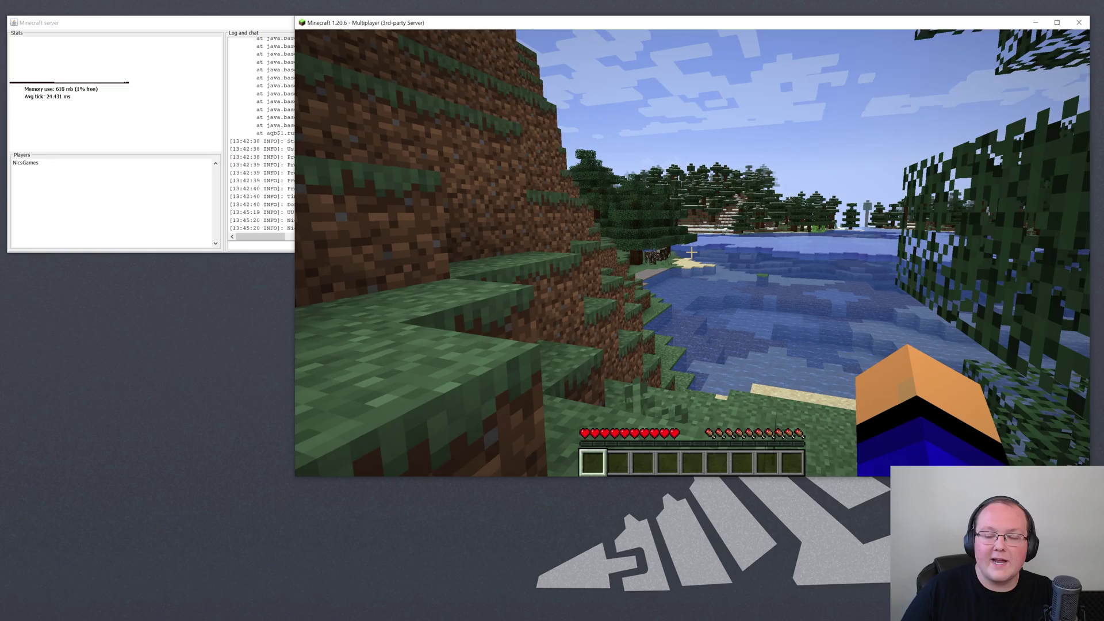
{"action": "key", "text": "w"}
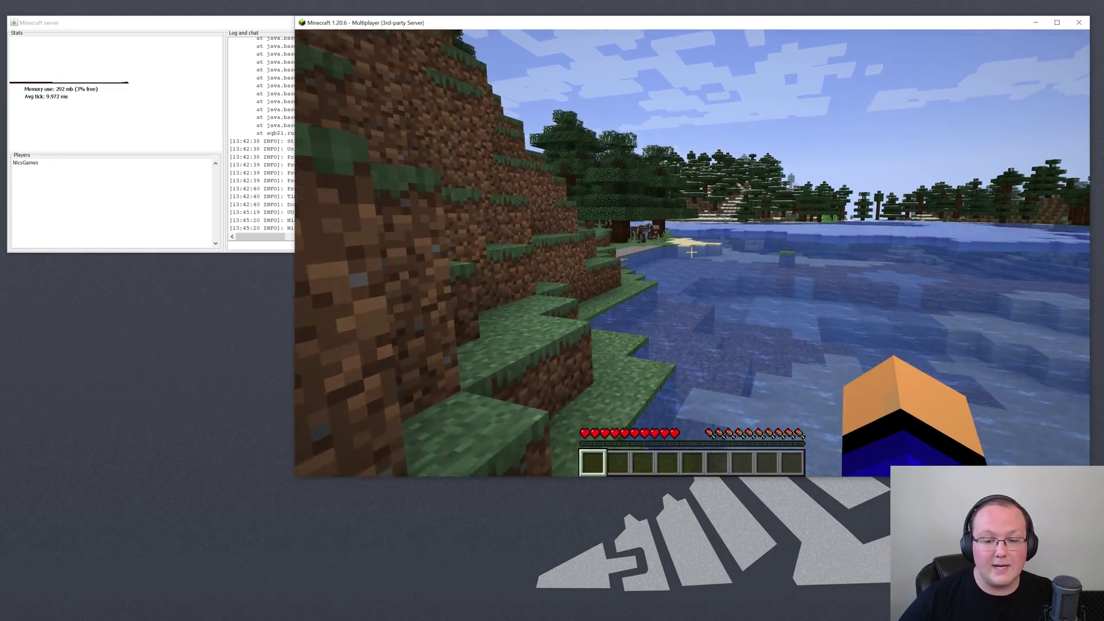
{"action": "key", "text": "w"}
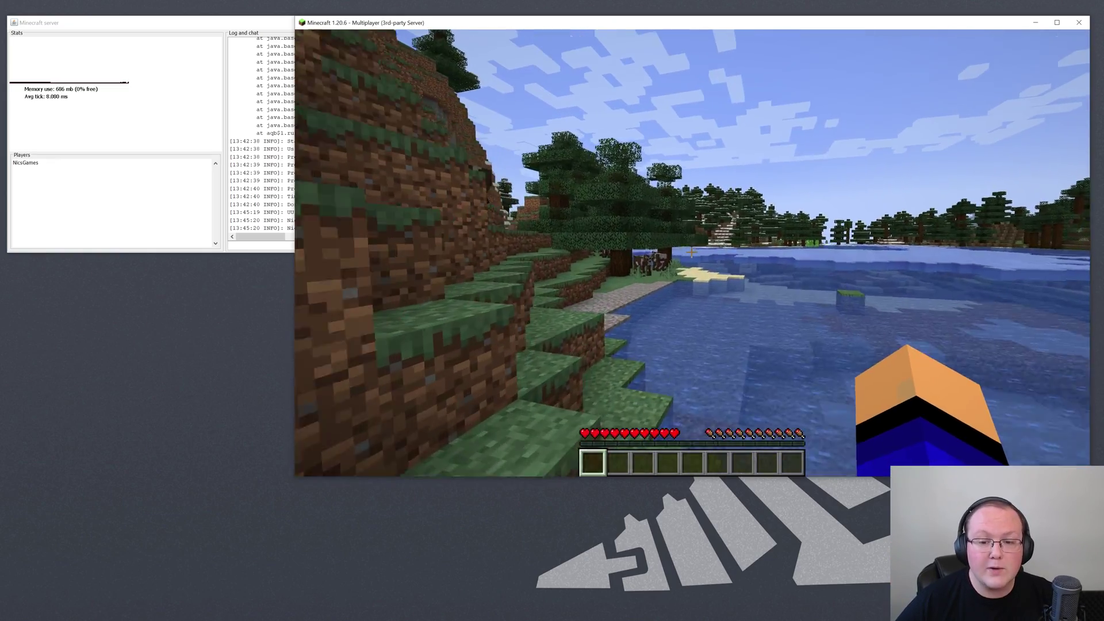
{"action": "key", "text": "w"}
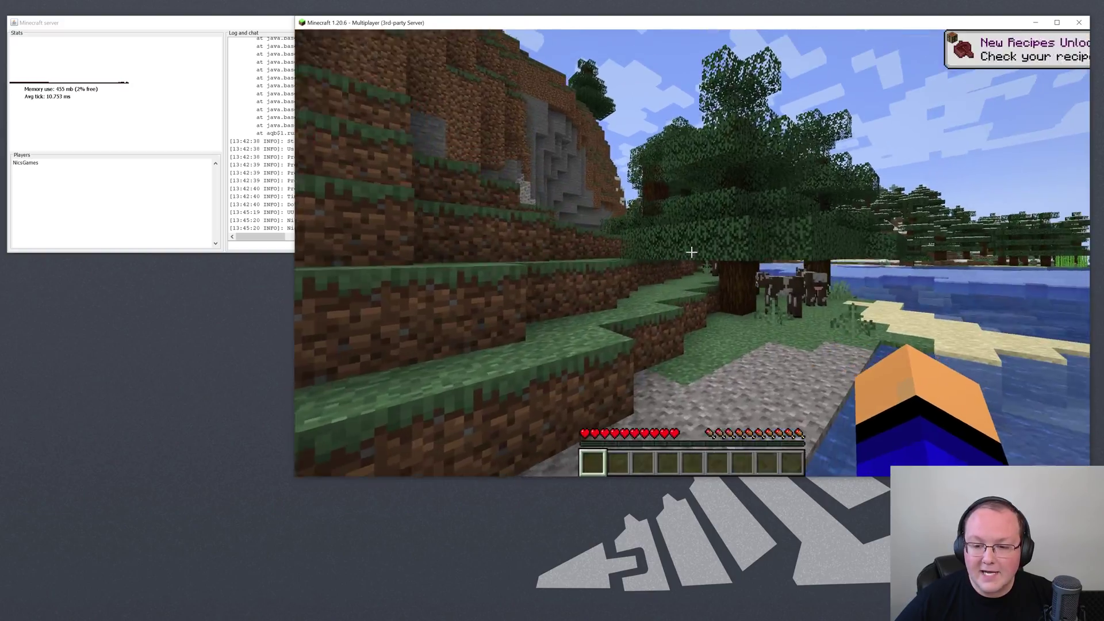
{"action": "key", "text": "w"}
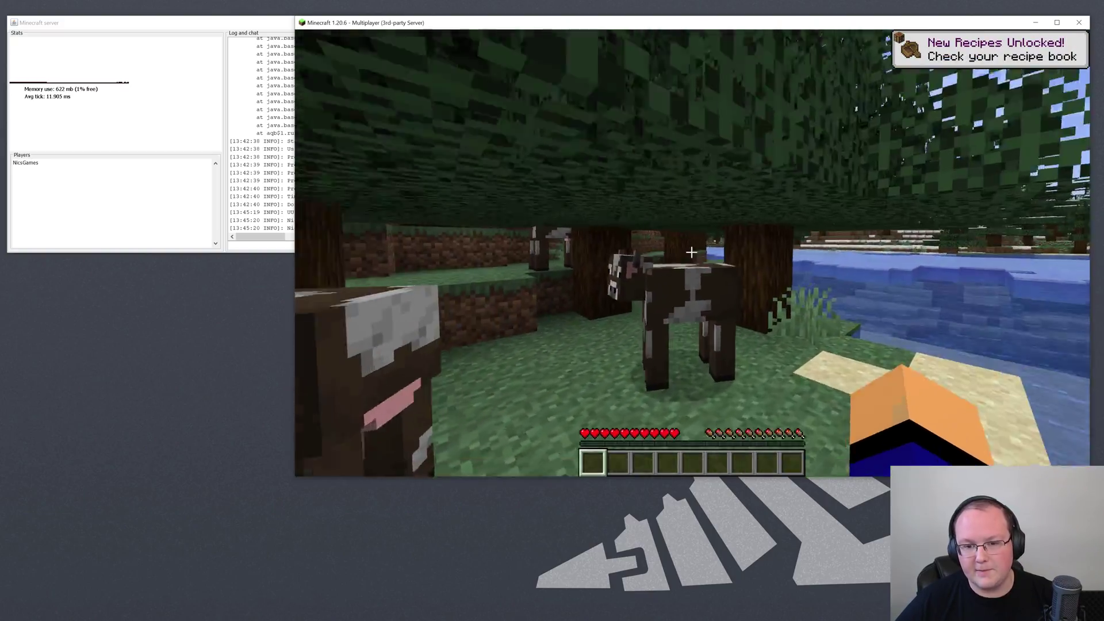
{"action": "key", "text": "w"}
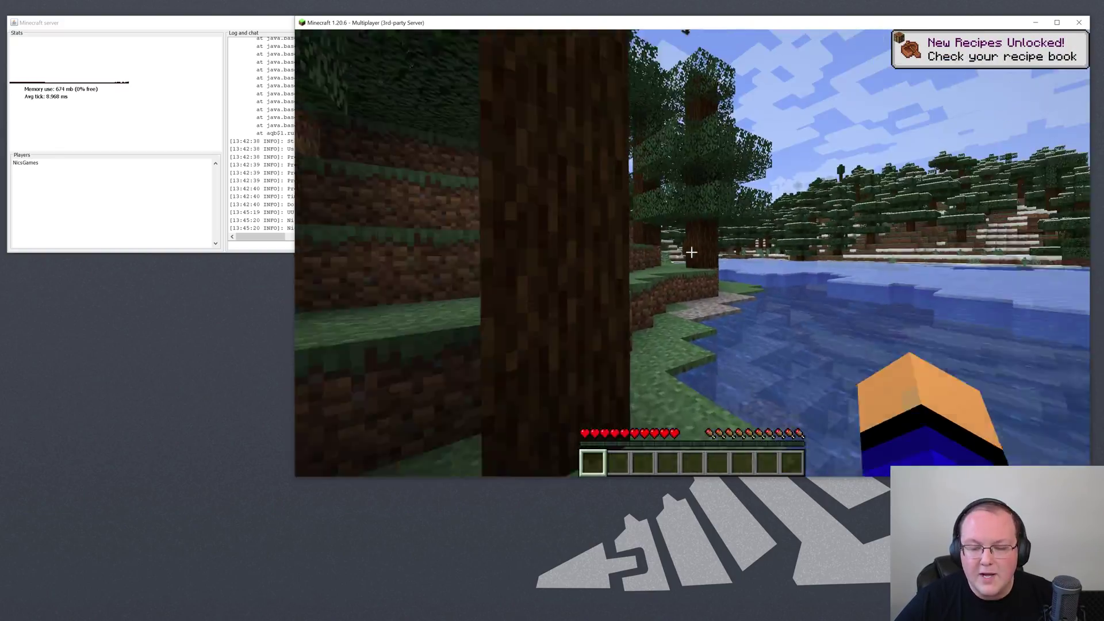
{"action": "key", "text": "w"}
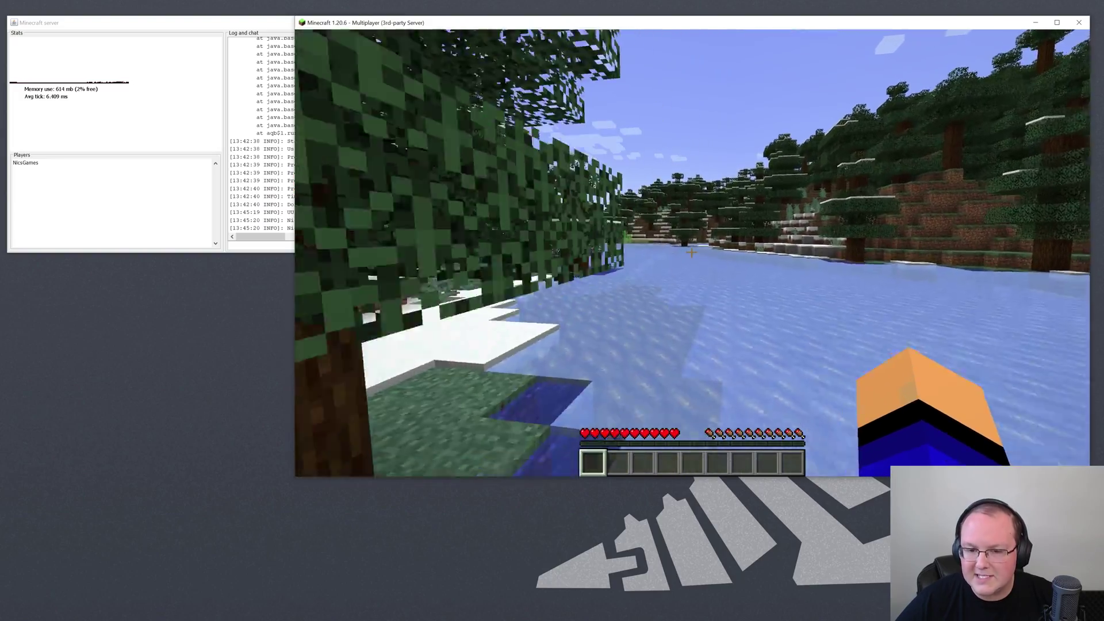
{"action": "key", "text": "w"}
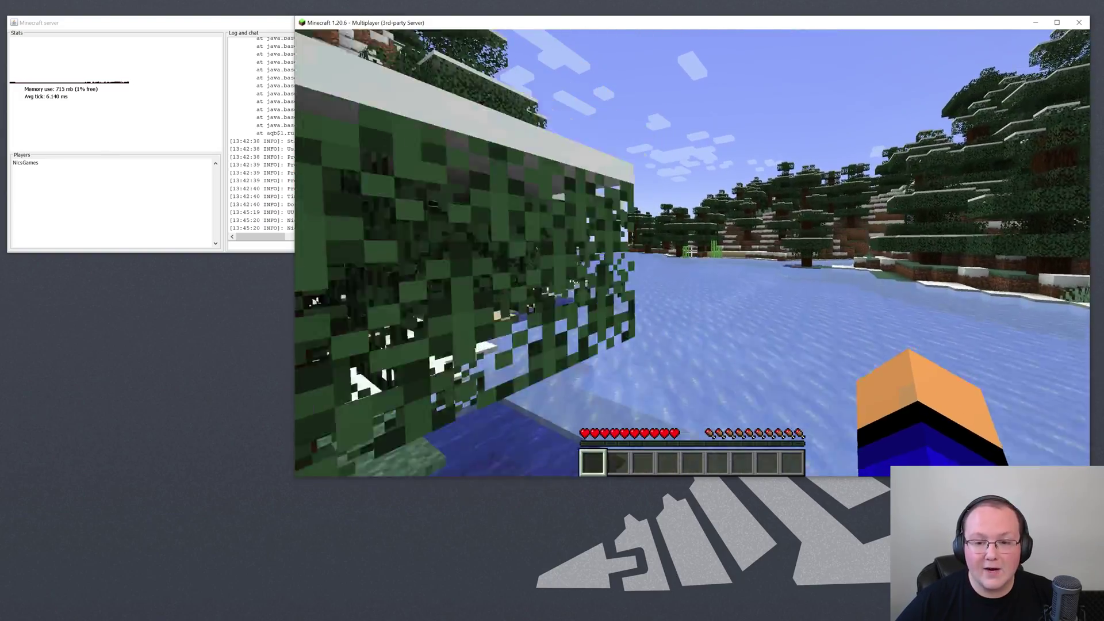
{"action": "key", "text": "w"}
{"action": "key", "text": "w"}
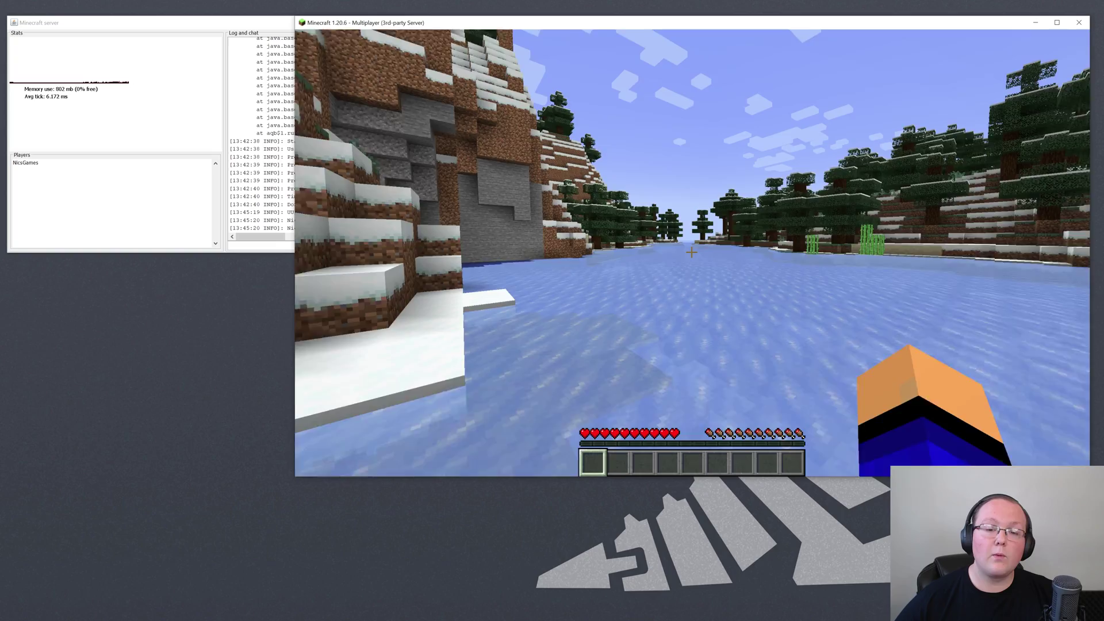